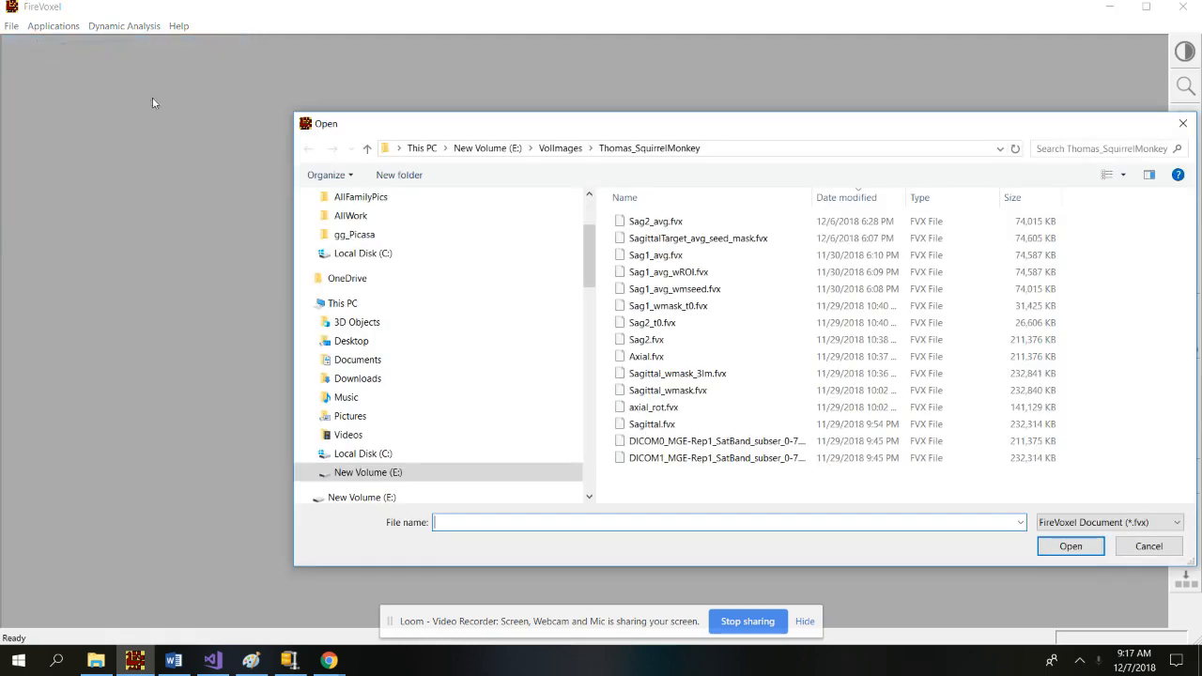
Open the DICOM0 and DICOM1 MGE-Rep1_SatBand_subser_0-7 volume files, one after the other.
click(810, 441)
double_click(811, 443)
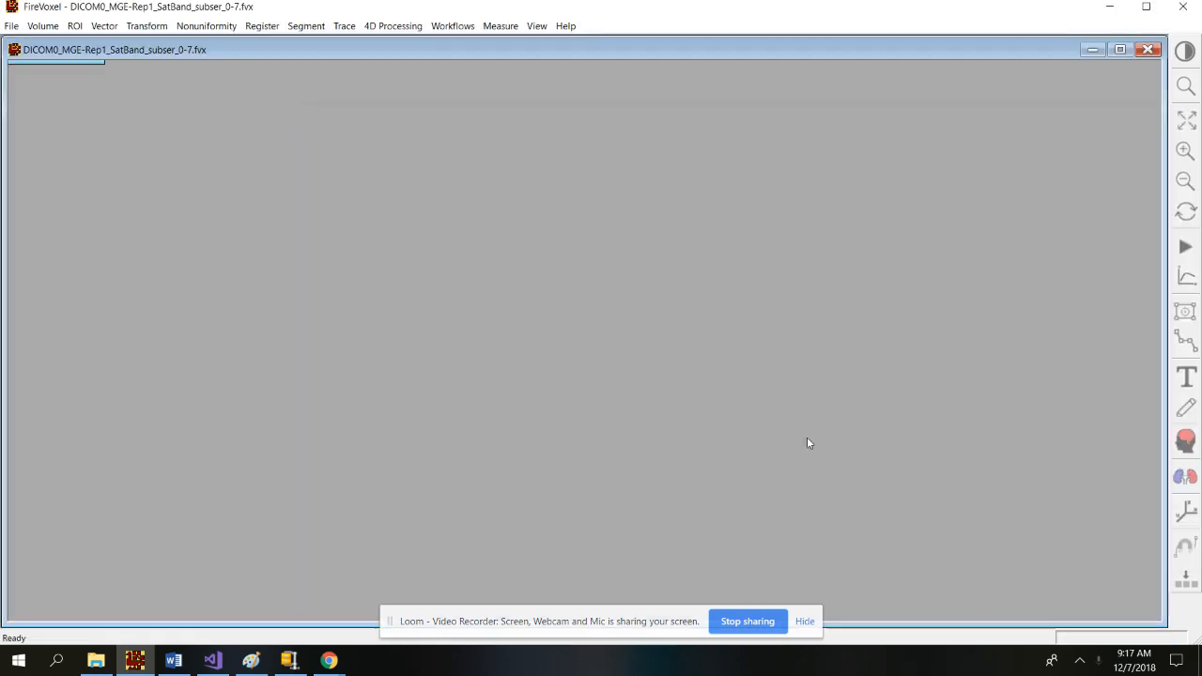
click(15, 26)
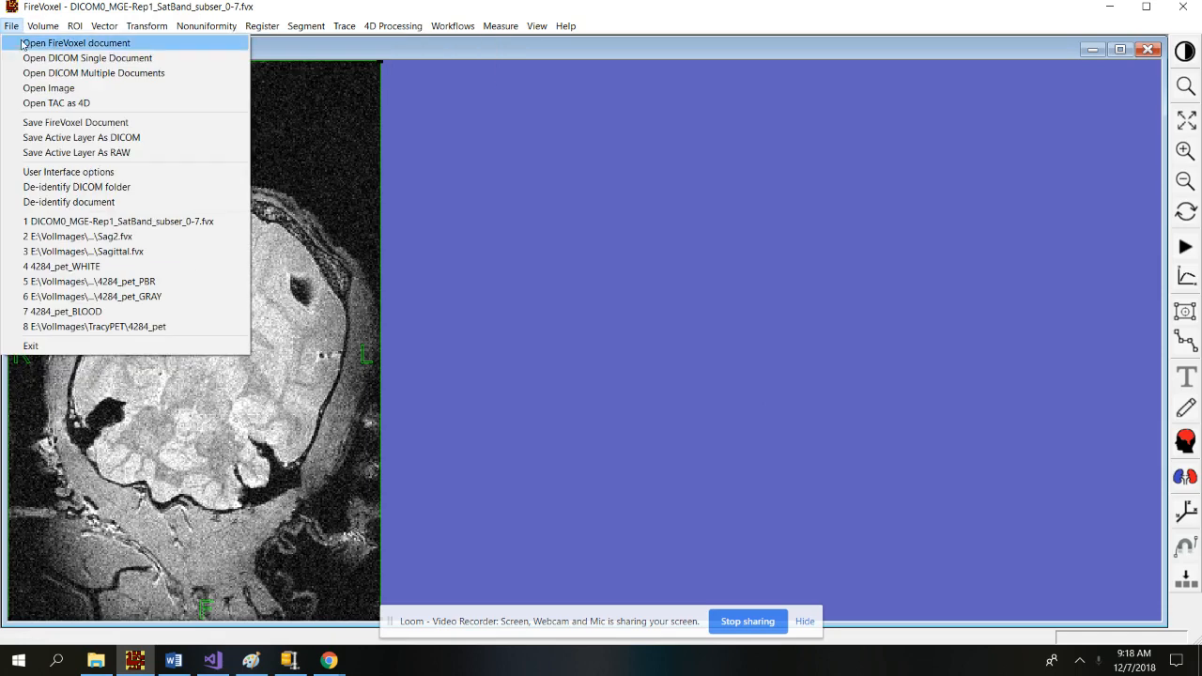
click(26, 45)
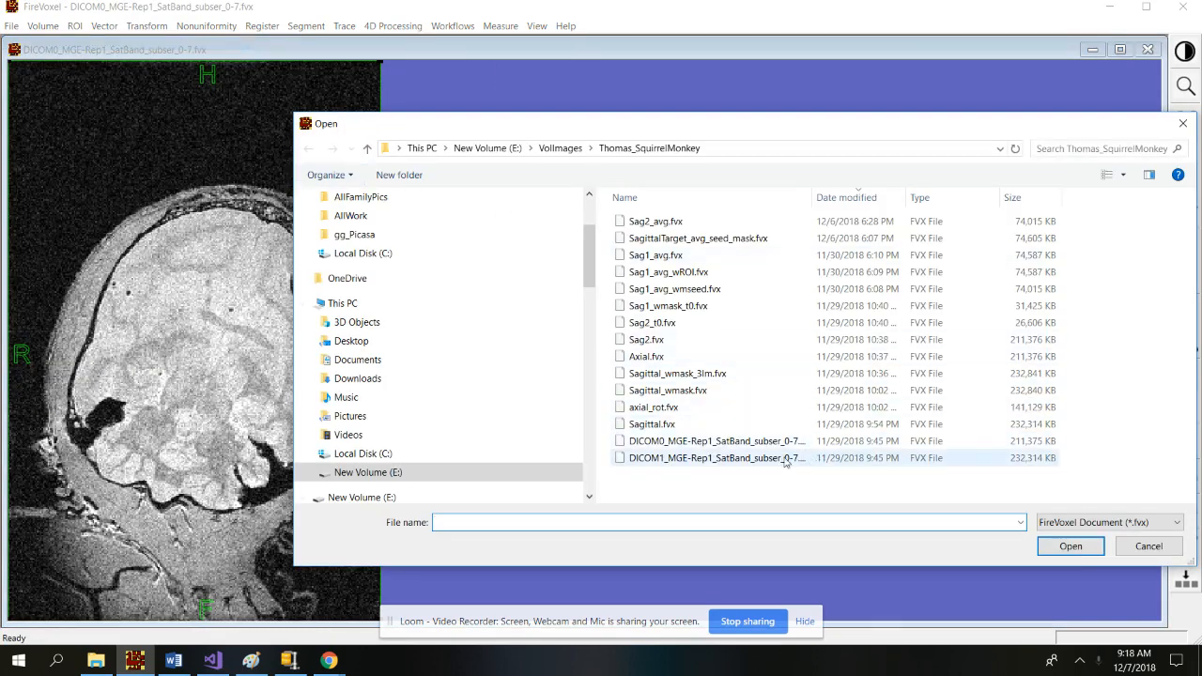
double_click(782, 458)
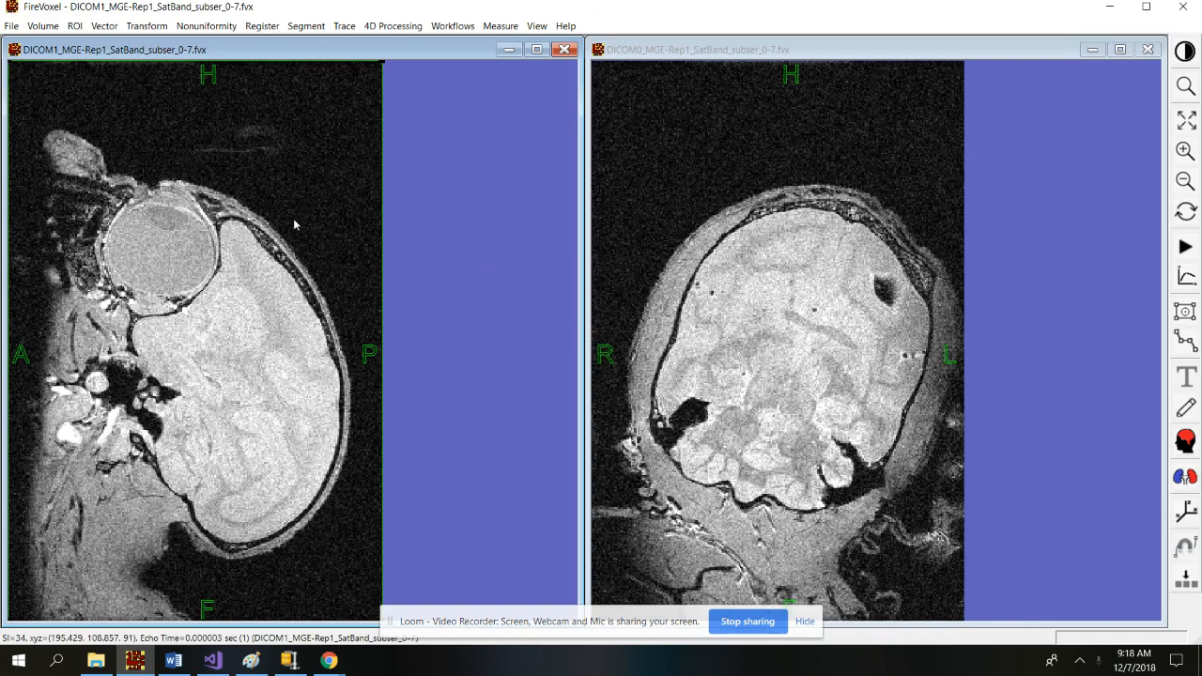
Set the DICOM0 view's projection to 0° Y rotation so it matches DICOM1's sagittal orientation.
click(845, 202)
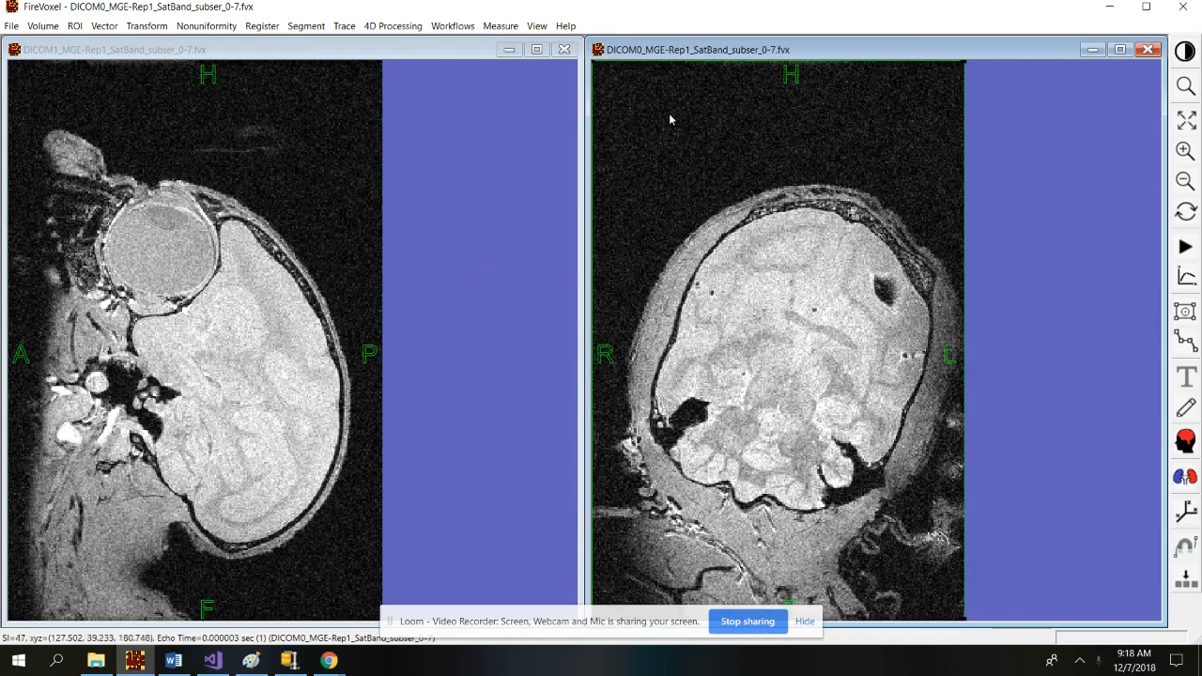
click(146, 29)
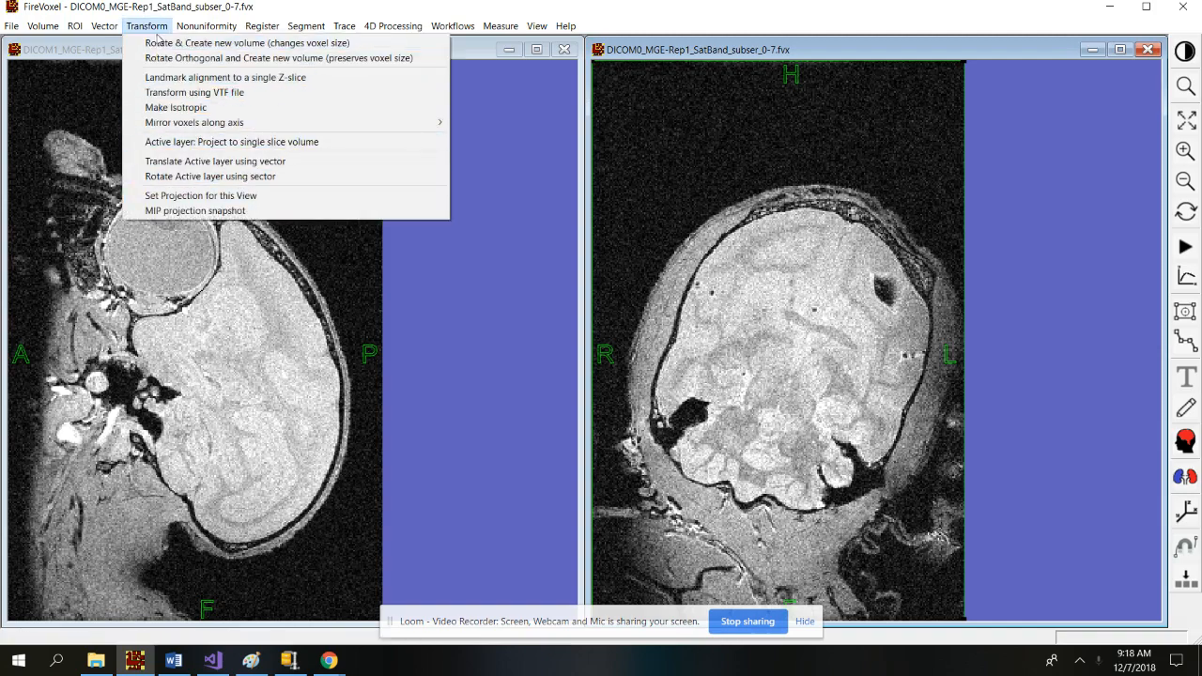
click(248, 198)
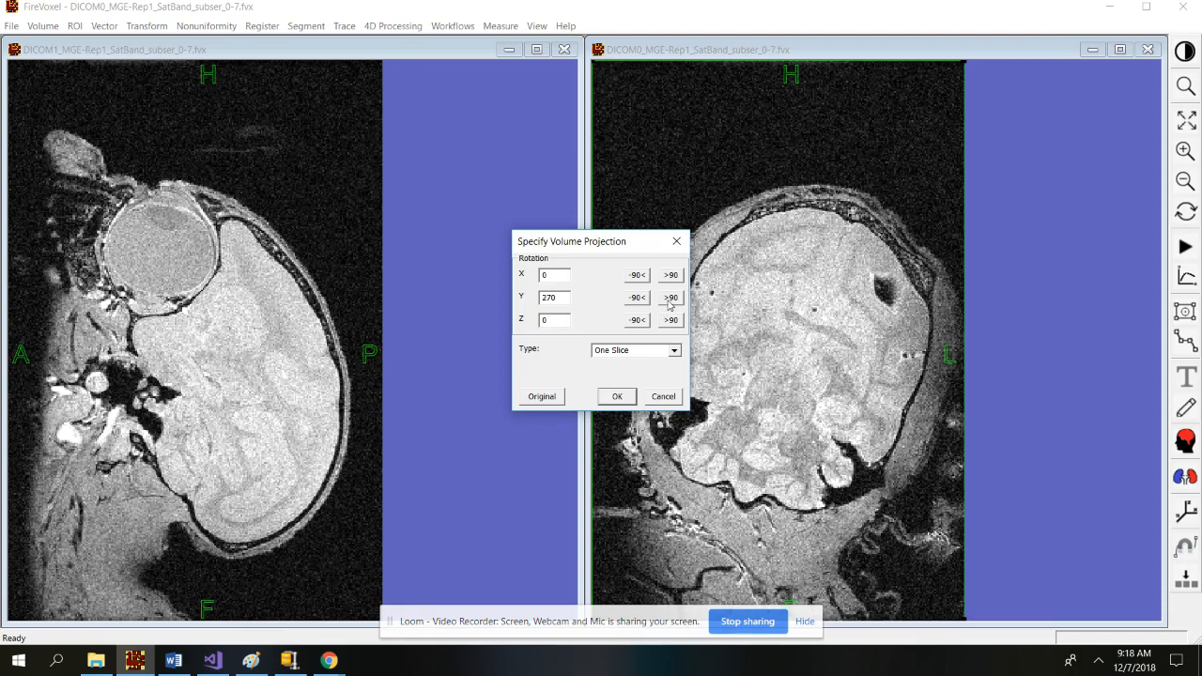
click(670, 299)
click(673, 367)
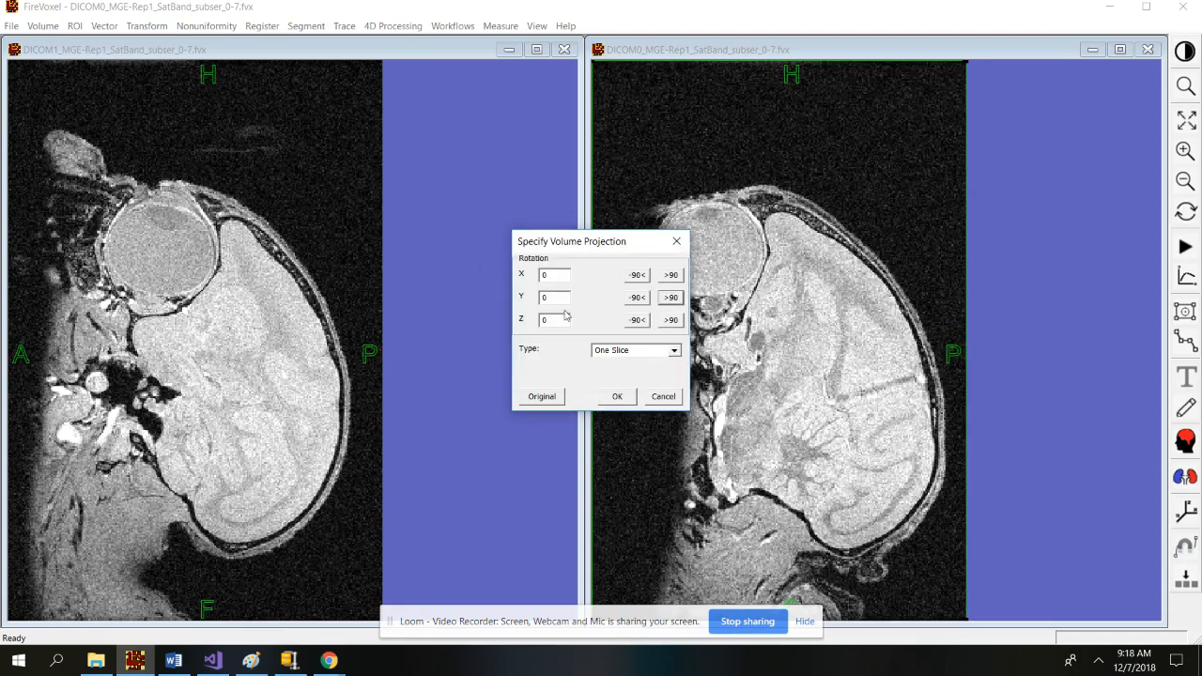
click(618, 396)
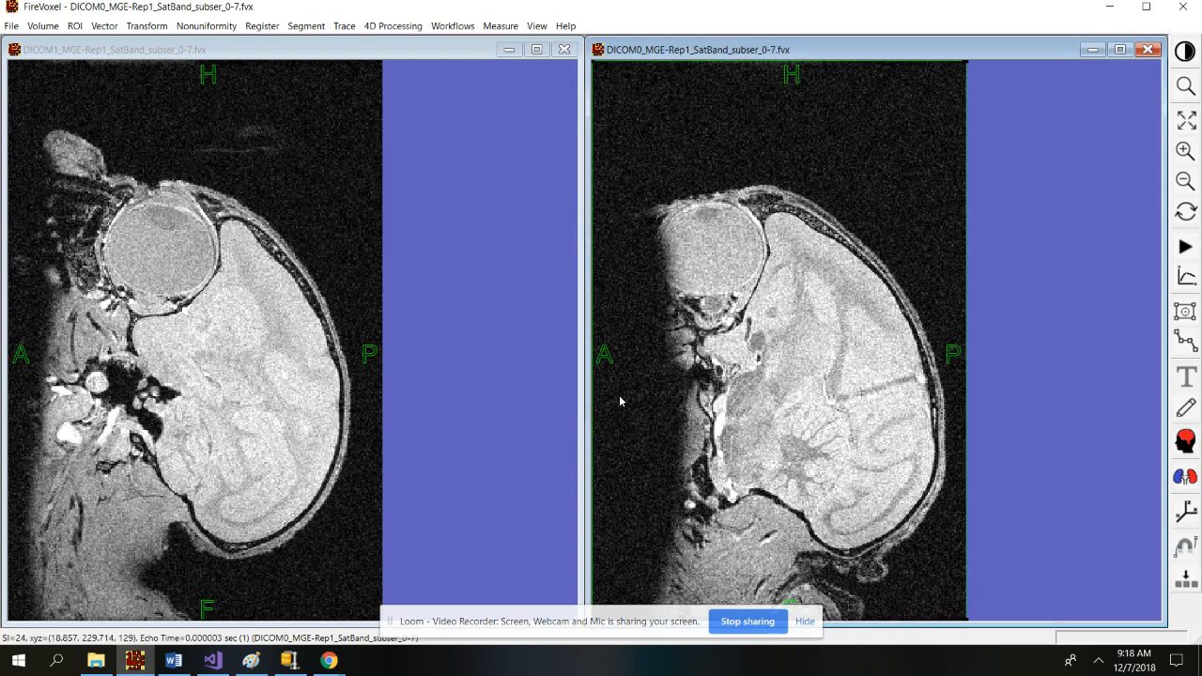
scroll(738, 348, down, 5)
Page back and forth through DICOM0 sagittal slices, then make the DICOM1 window active.
scroll(737, 347, down, 5)
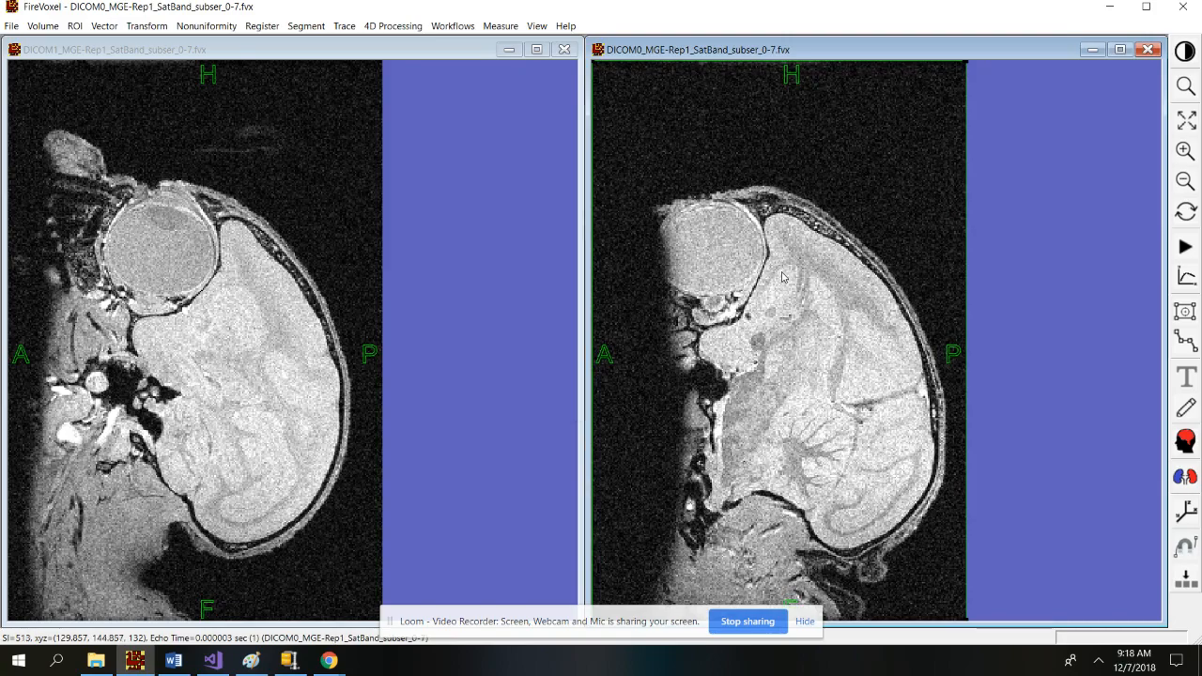
scroll(804, 373, down, 4)
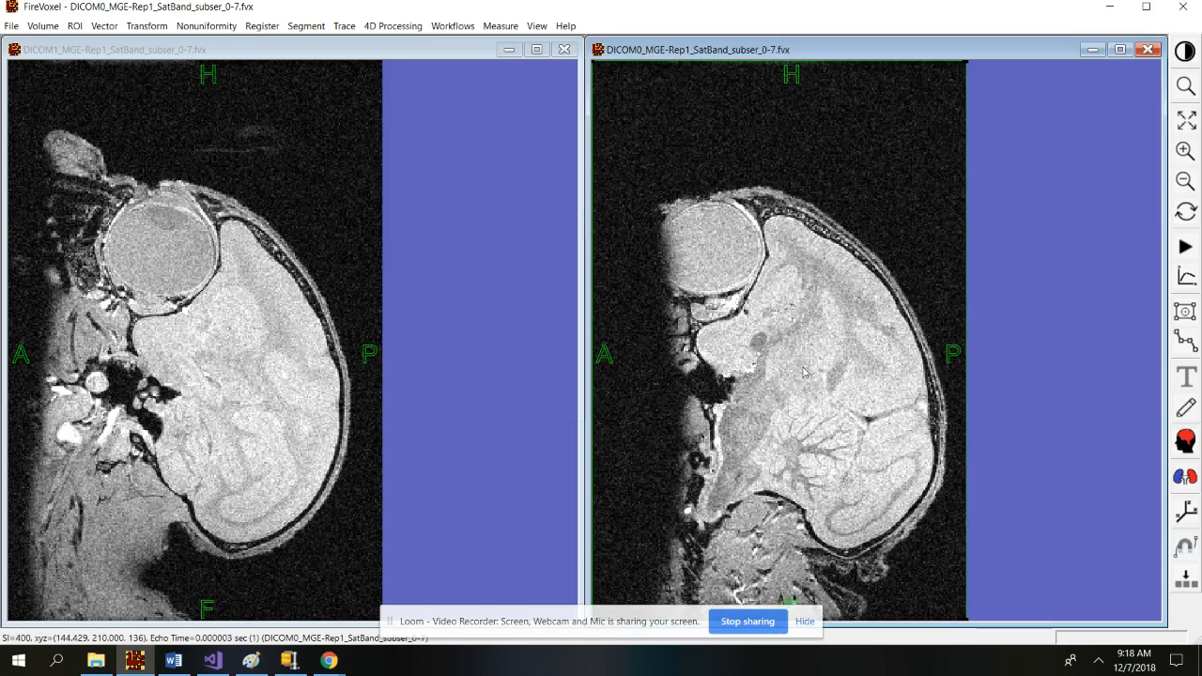
scroll(804, 373, down, 20)
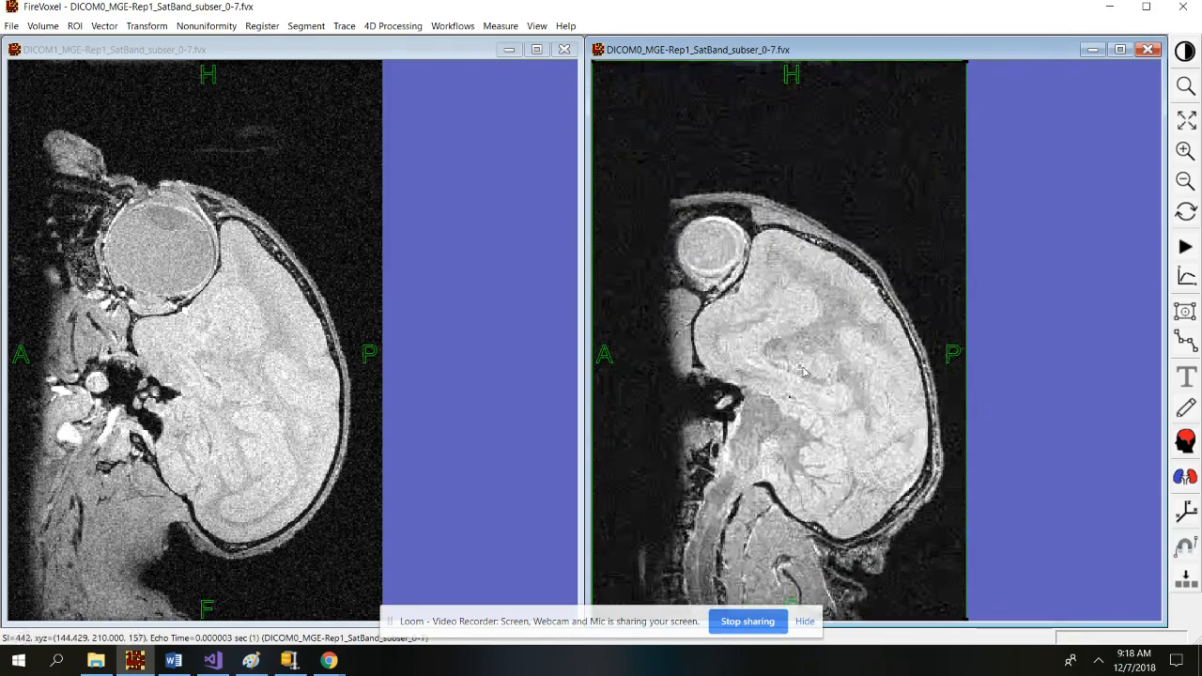
scroll(804, 373, up, 4)
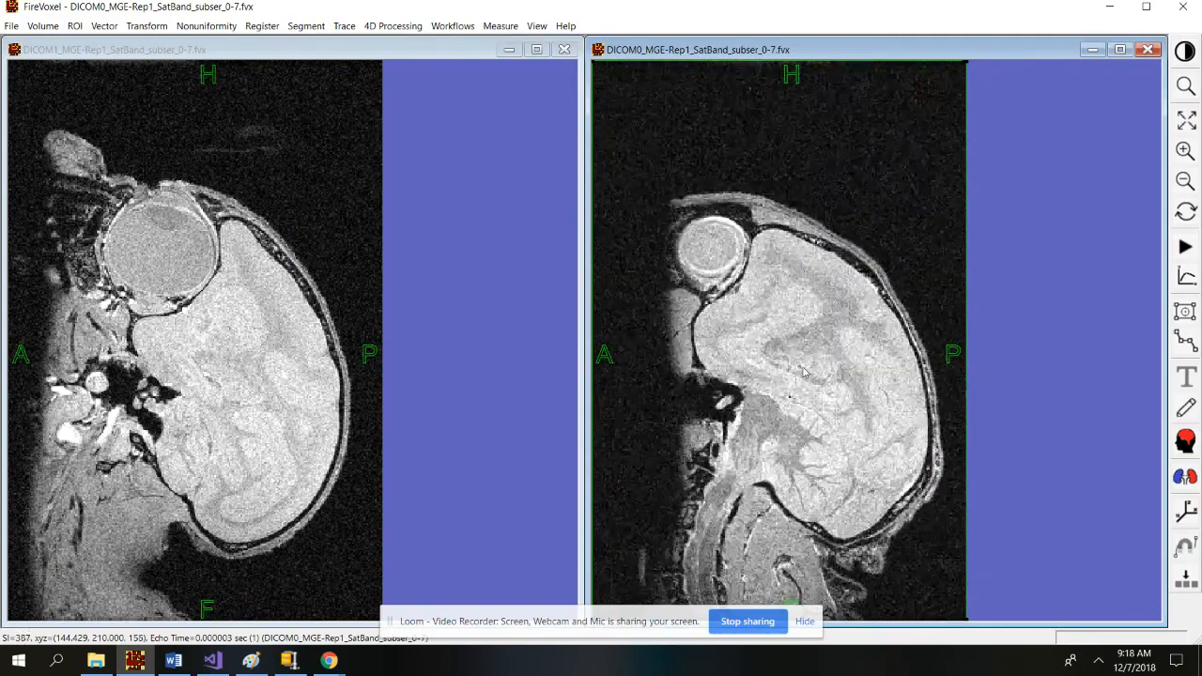
scroll(804, 373, up, 8)
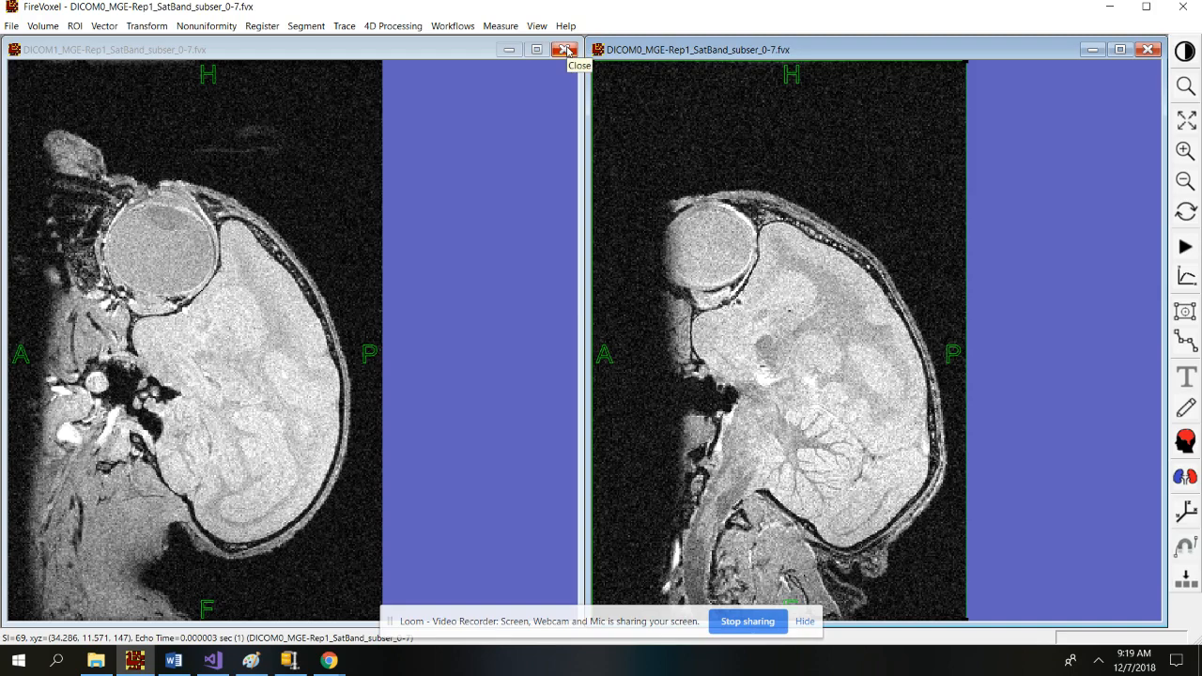
scroll(317, 256, down, 3)
click(324, 257)
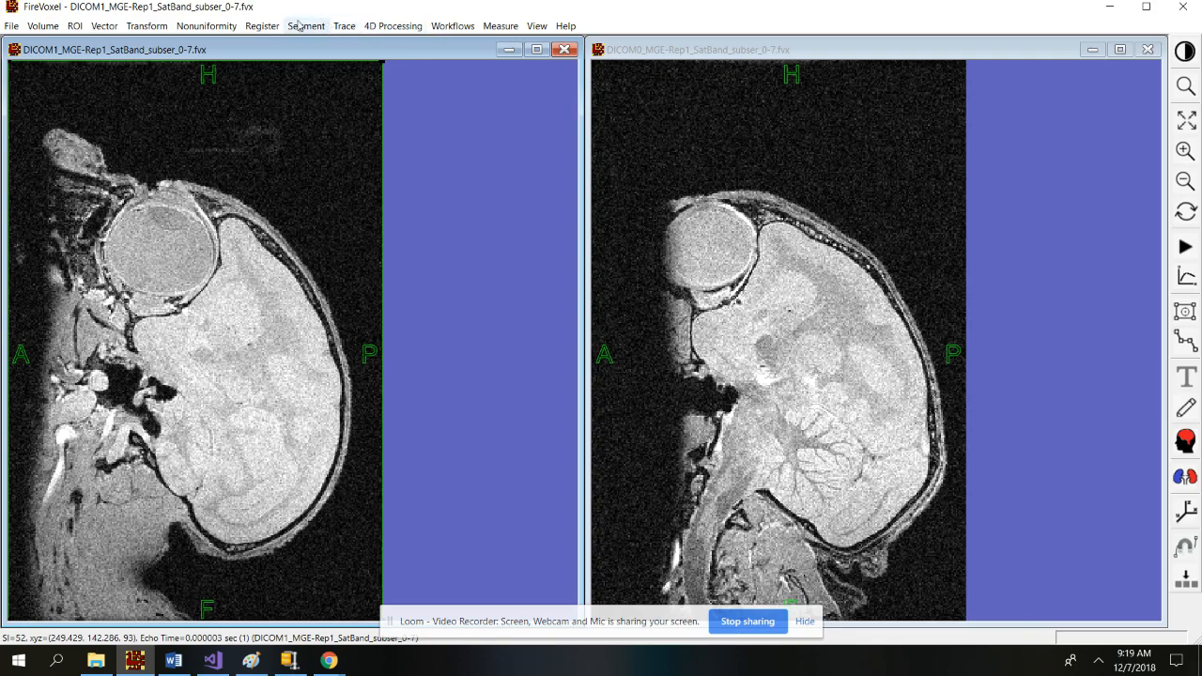
Dynamically average DICOM1 over time points 0 to 7 and remove the original DICOM1 layer.
click(392, 26)
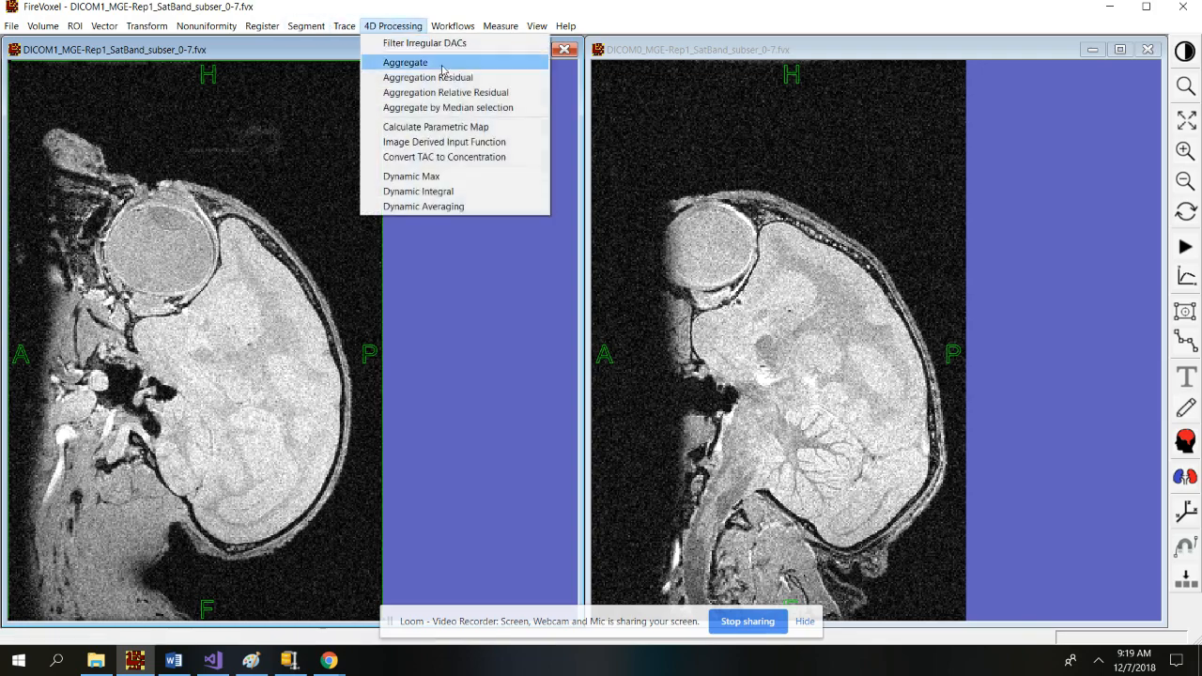
click(484, 213)
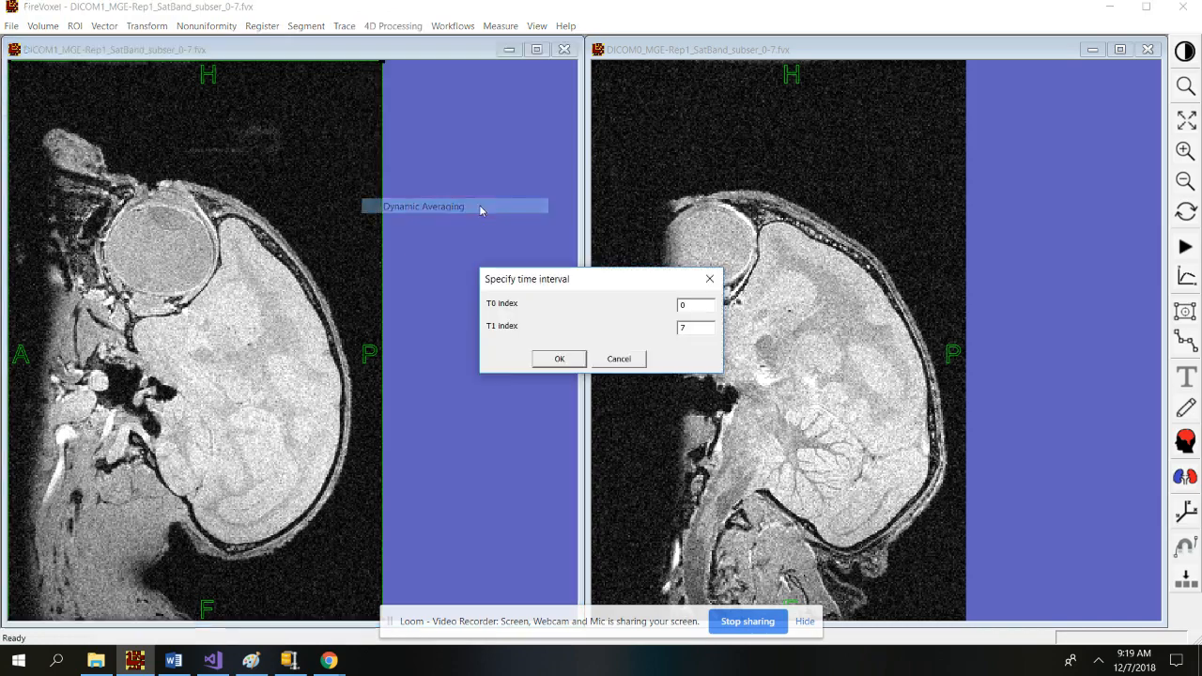
click(560, 360)
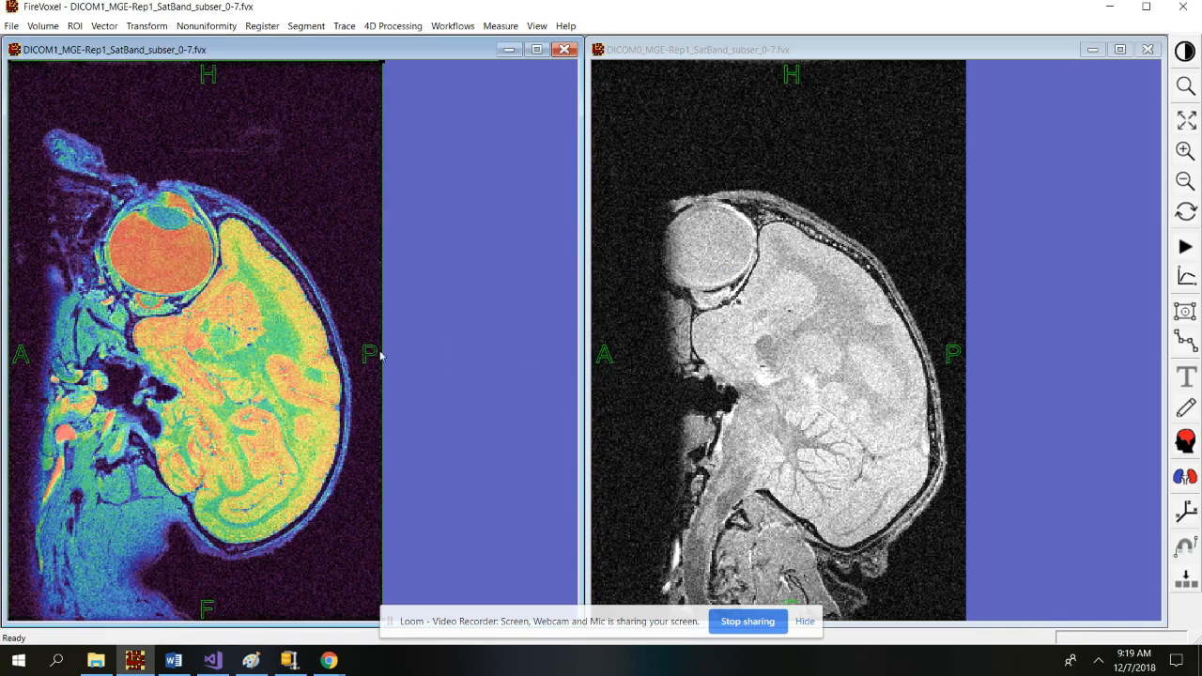
right_click(347, 276)
click(101, 86)
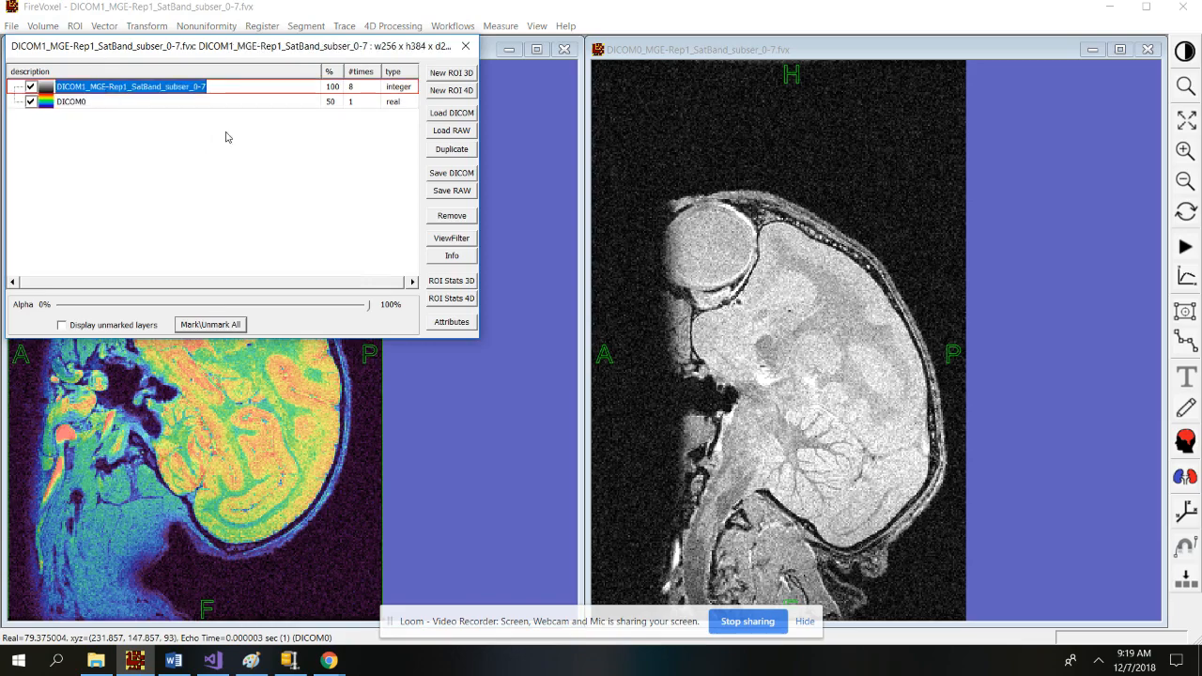
click(454, 219)
click(225, 233)
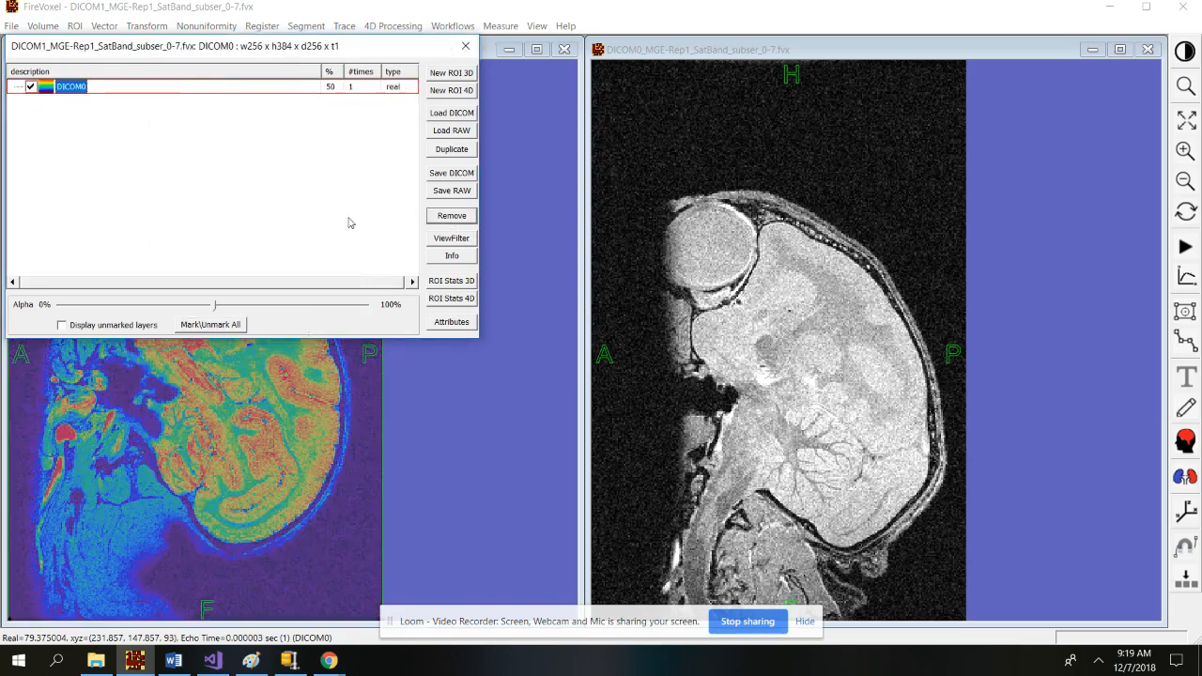
Set the averaged layer to 100% alpha with ViewFilter colour mapping None for grayscale.
drag(215, 306, 395, 320)
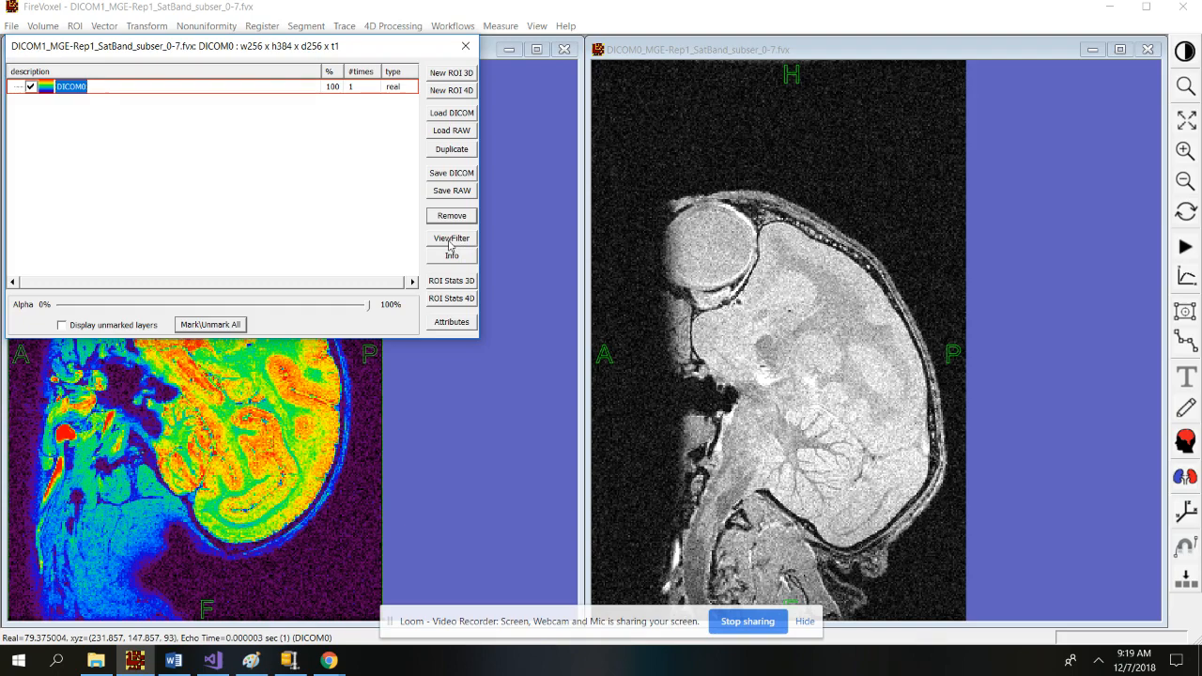
click(450, 243)
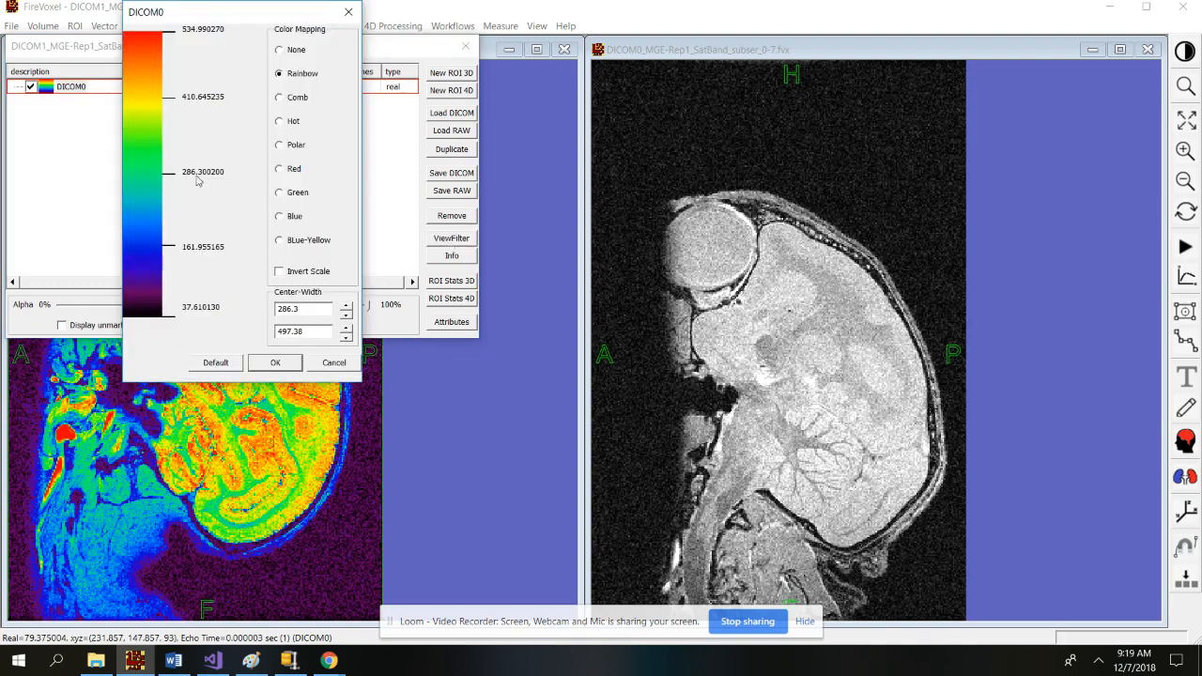
click(278, 52)
click(275, 362)
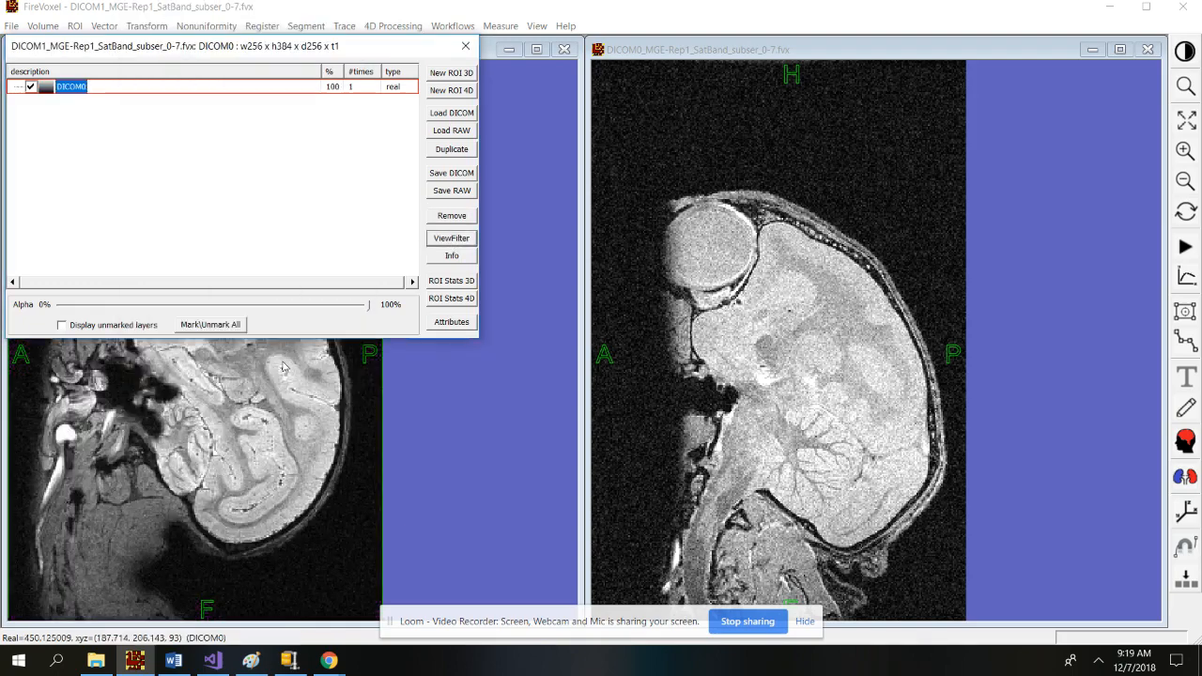
click(475, 44)
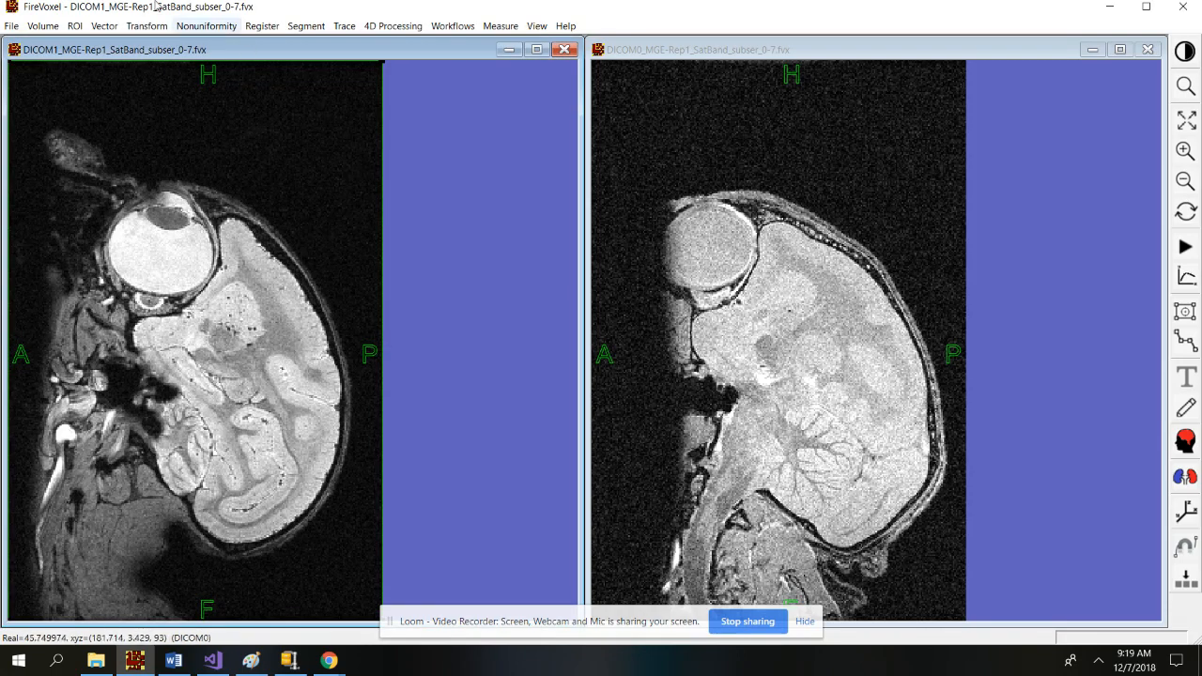
click(13, 25)
click(122, 123)
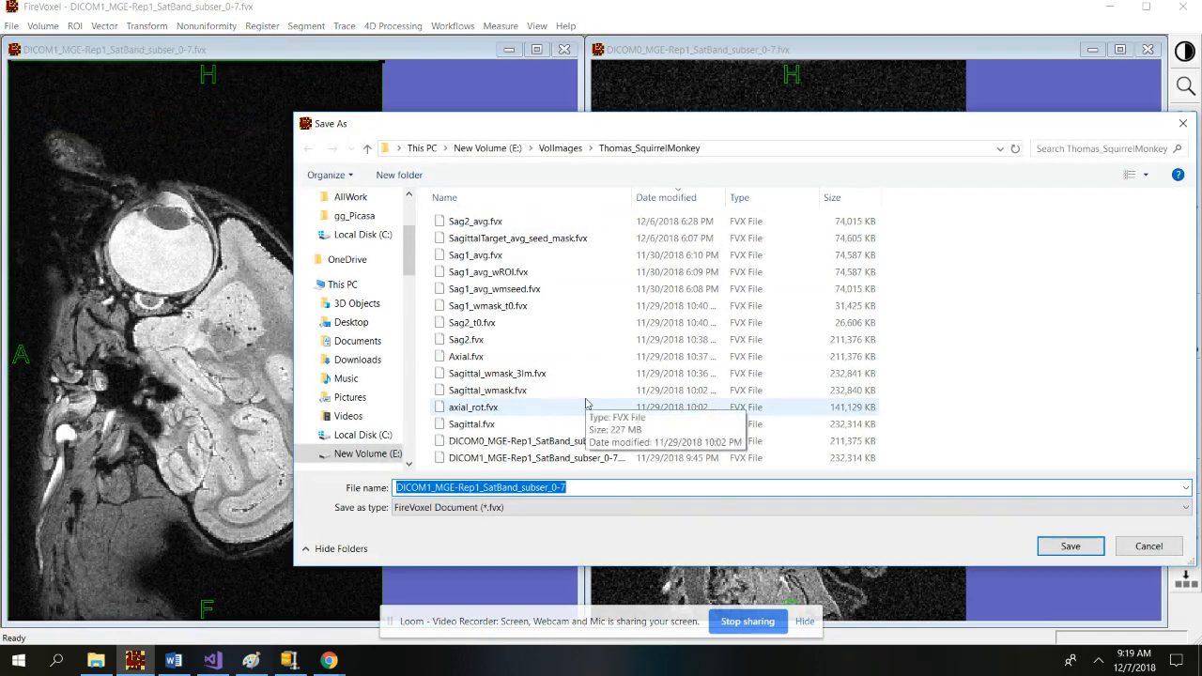
Save the averaged DICOM1 document as Sag1_avg.fvx, replacing the existing file.
text(Sag1)
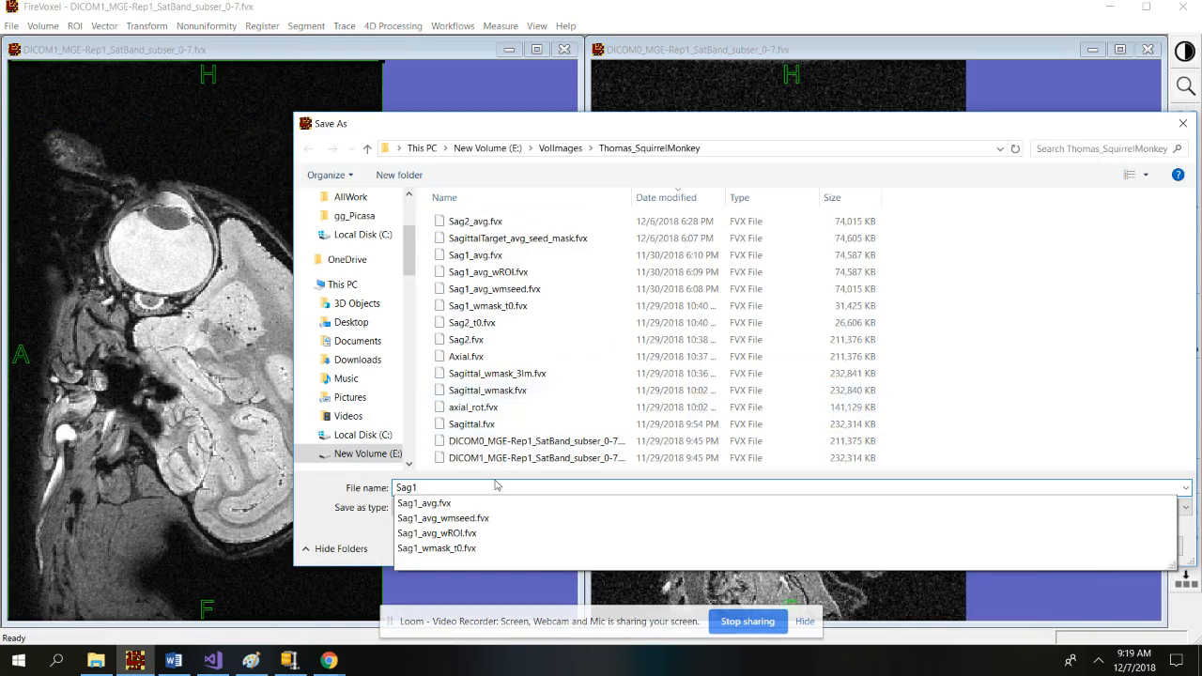
double_click(475, 507)
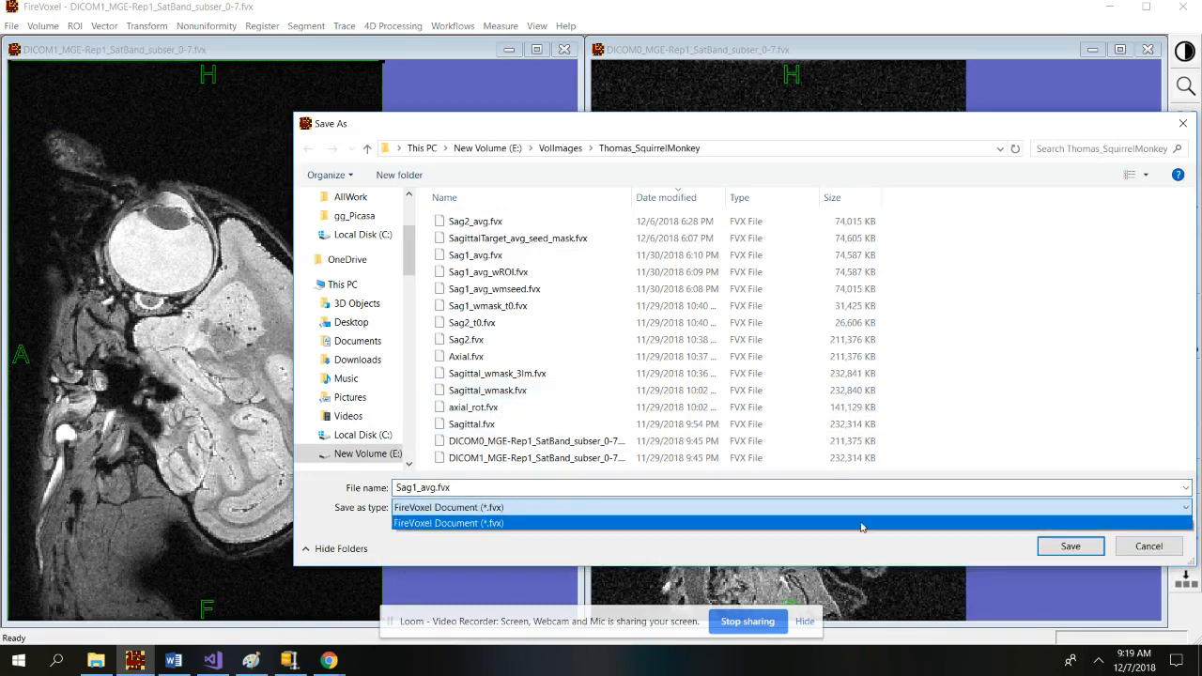
click(1083, 547)
click(1083, 547)
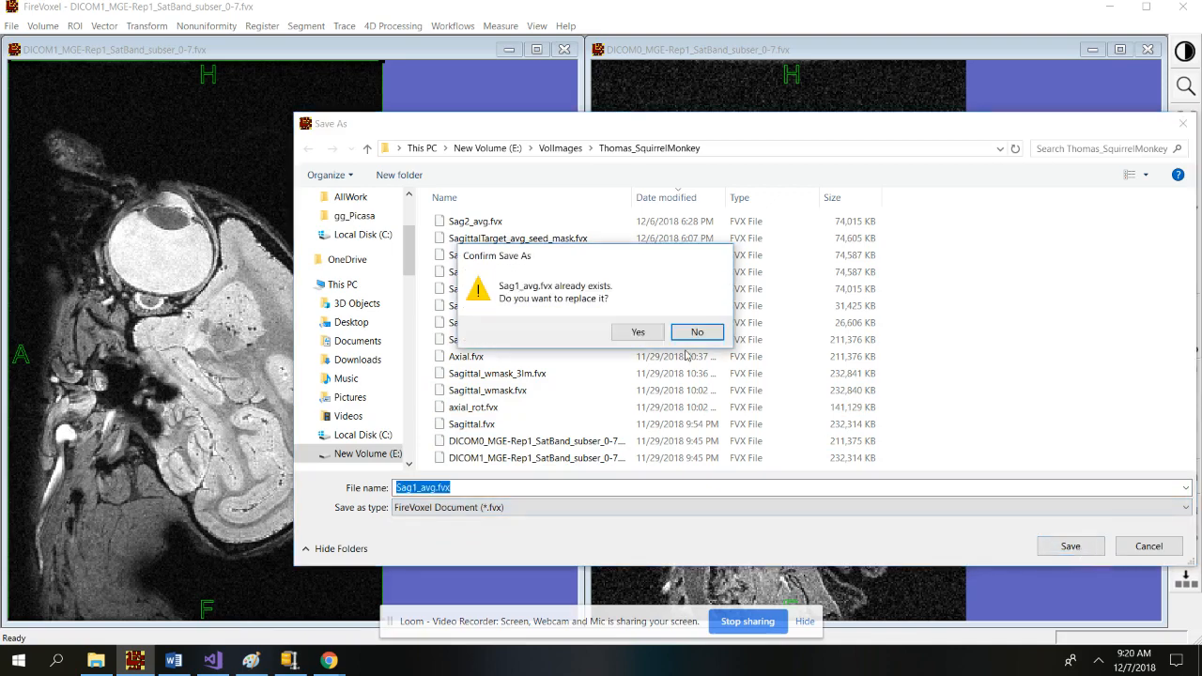
click(641, 330)
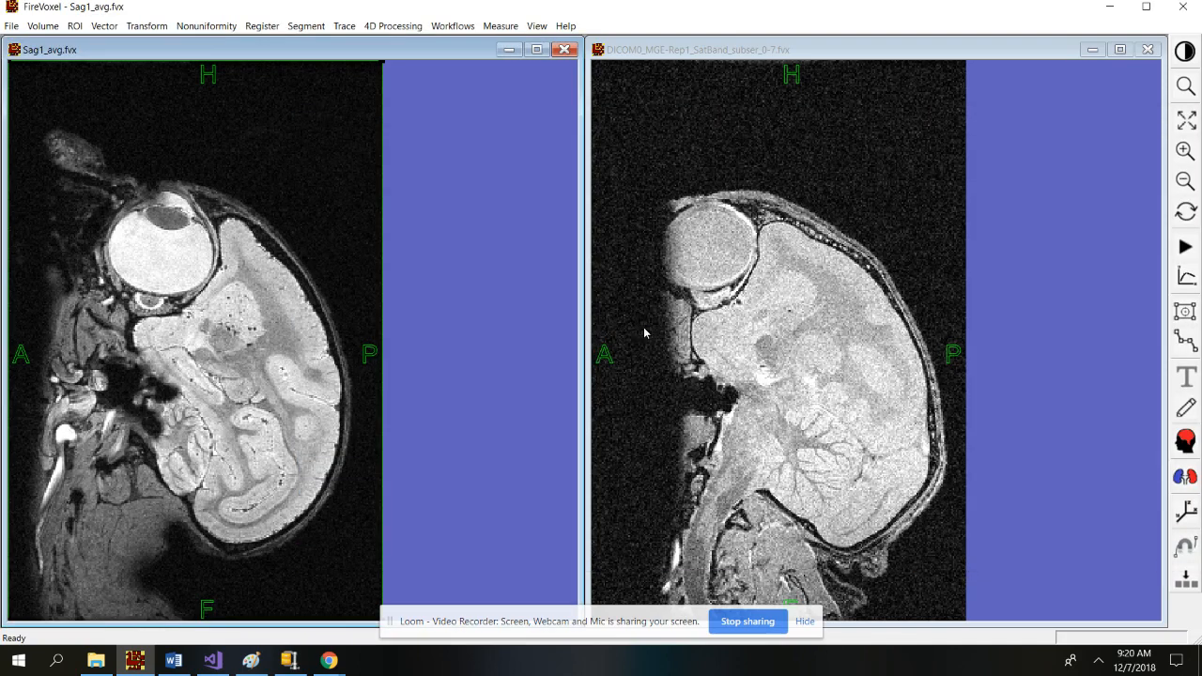
Activate the DICOM0 window and step it to a later echo and back to the first.
click(789, 138)
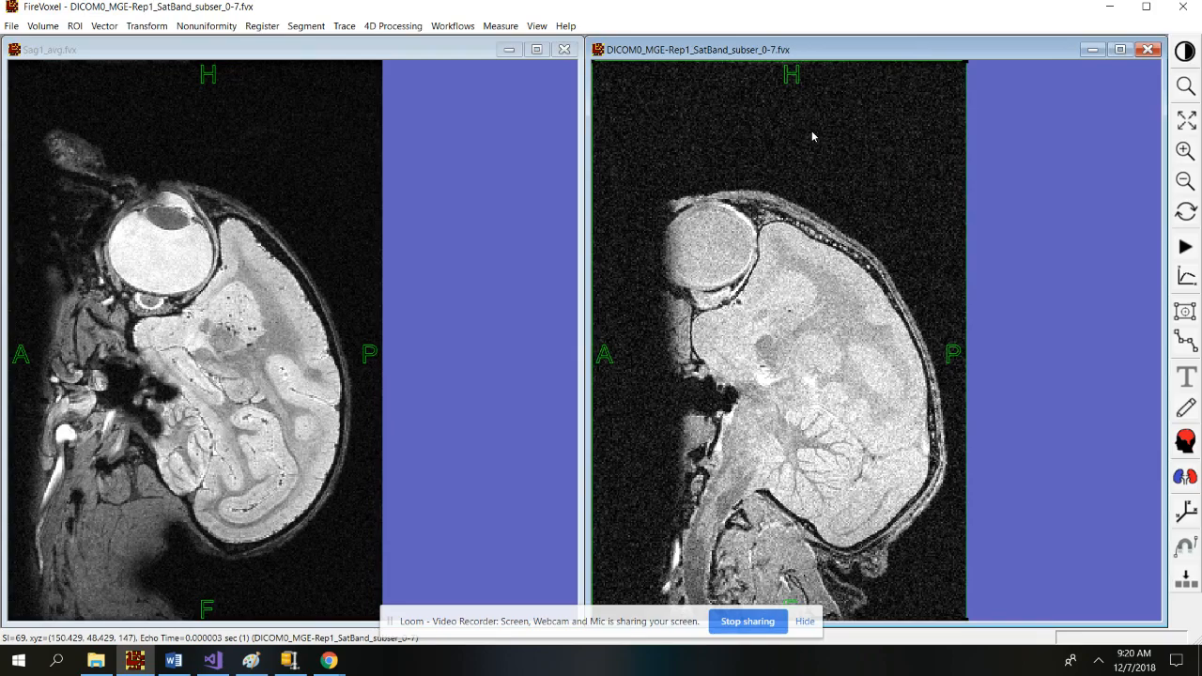
key(Right)
key(Right)
key(Right)
key(Right)
key(Right)
key(Right)
key(Left)
key(Left)
key(Left)
key(Left)
key(Left)
key(Left)
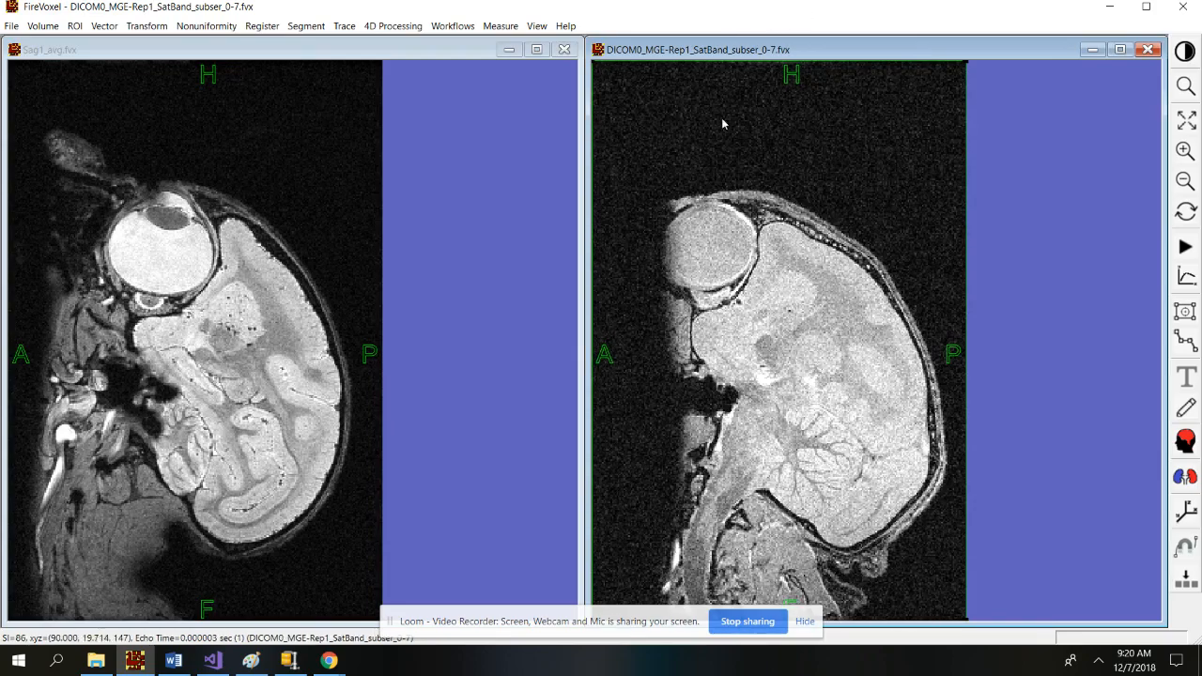
Dynamically average DICOM0 over time indices 0 to 7 and set its colour mapping to None.
click(399, 27)
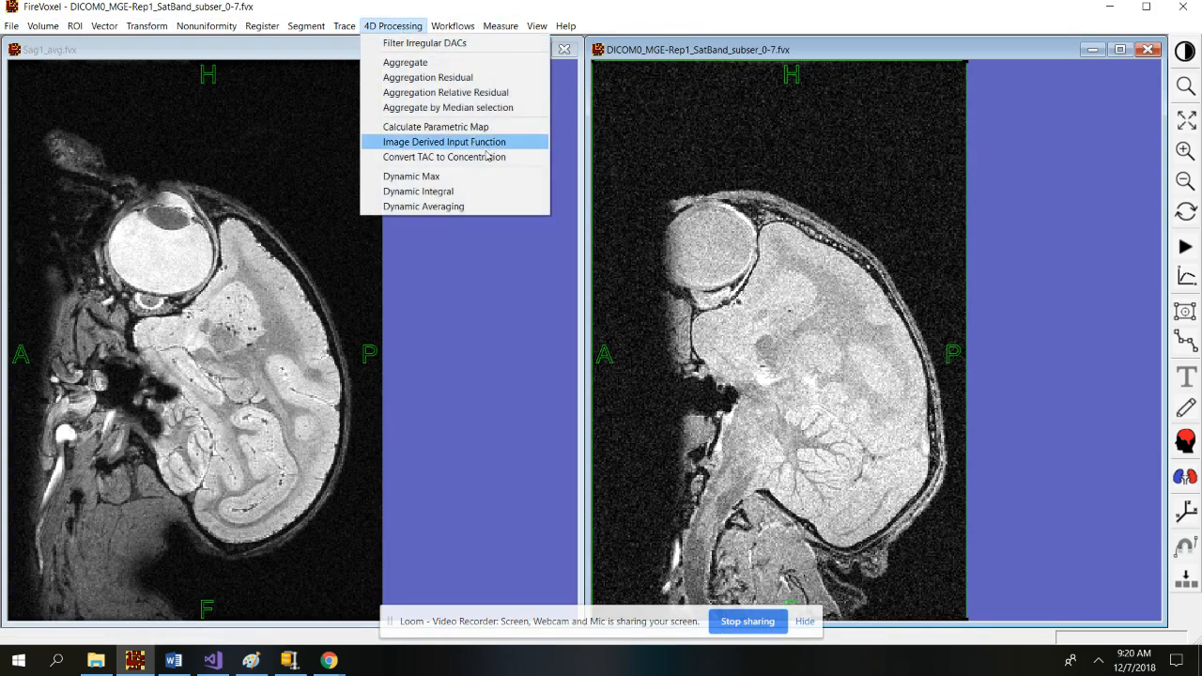
click(464, 208)
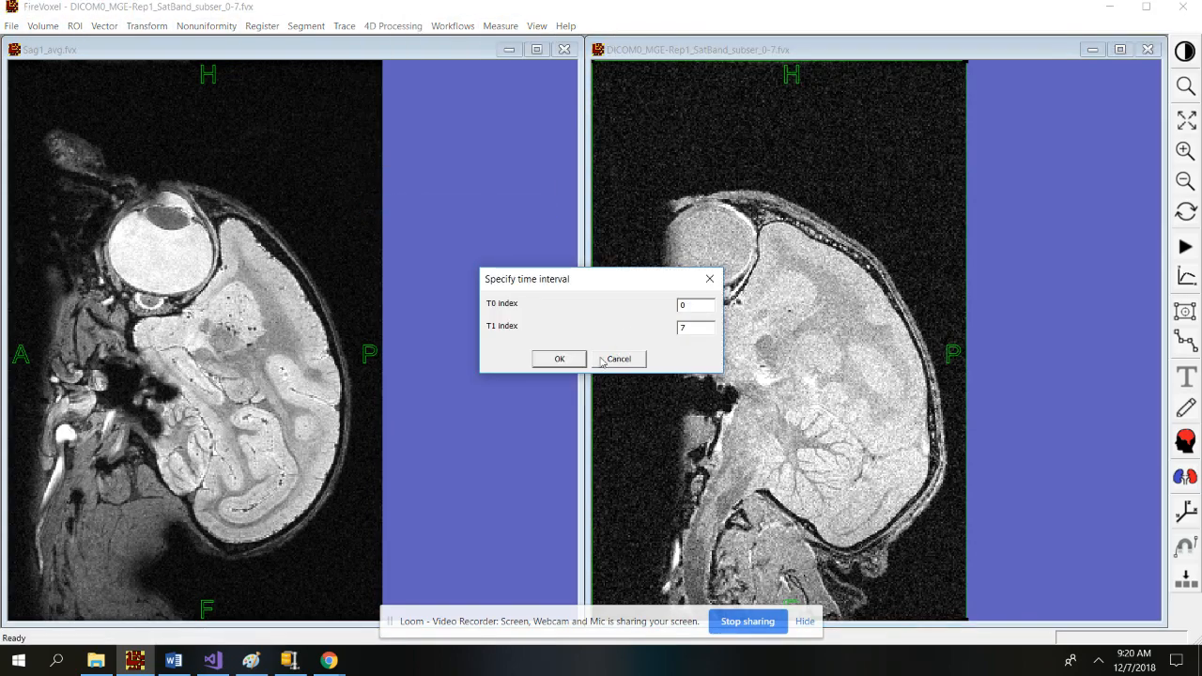
click(569, 361)
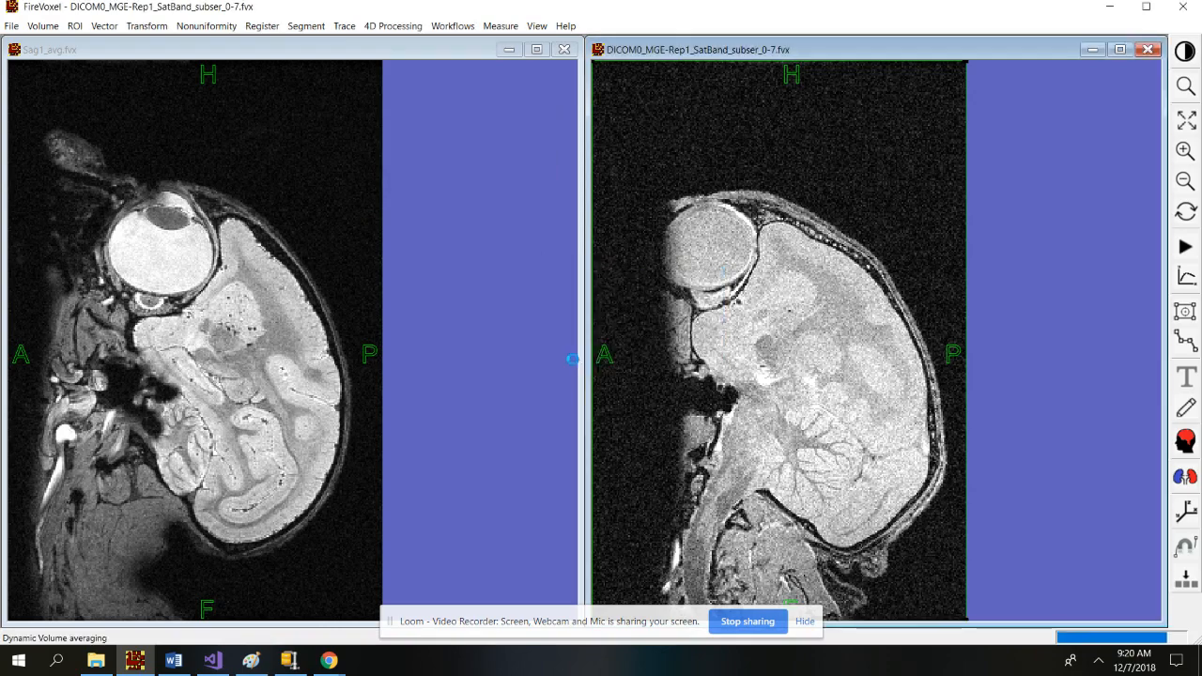
right_click(767, 334)
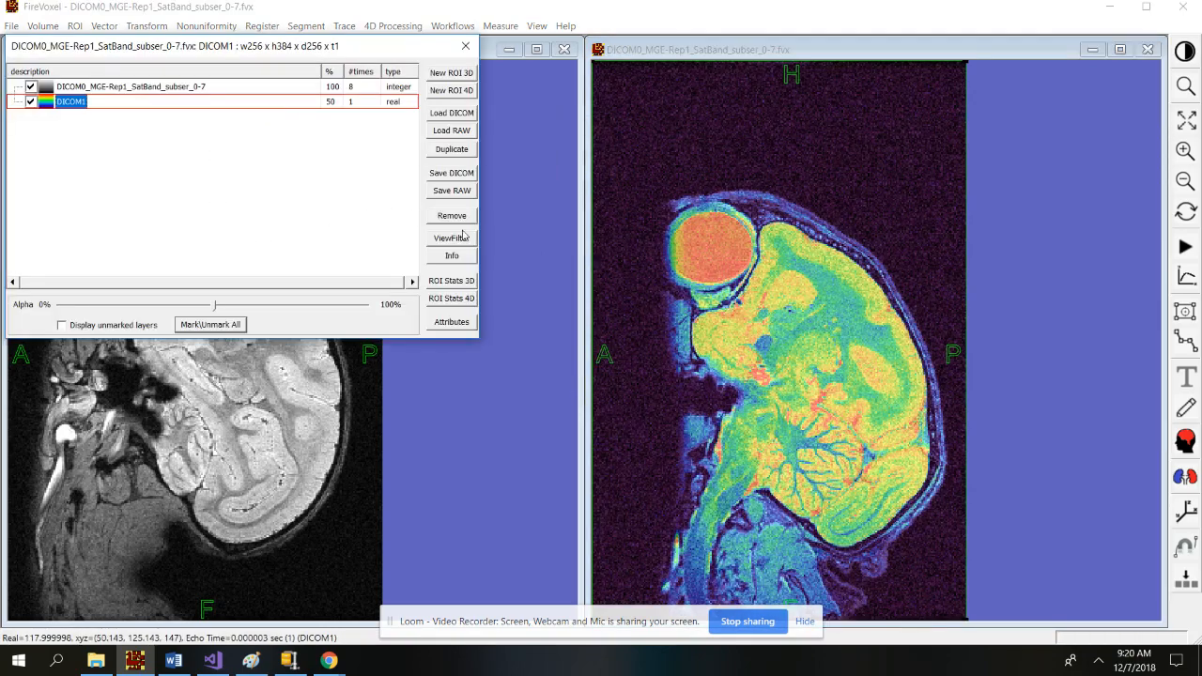
click(452, 238)
click(279, 49)
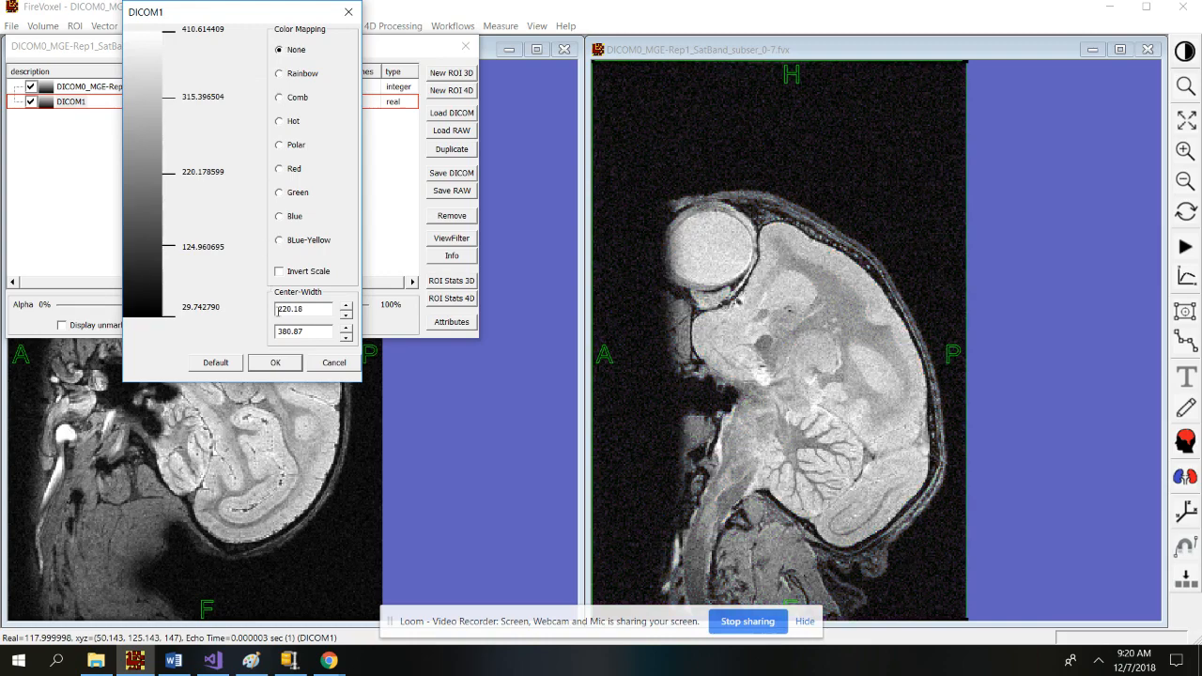
click(275, 363)
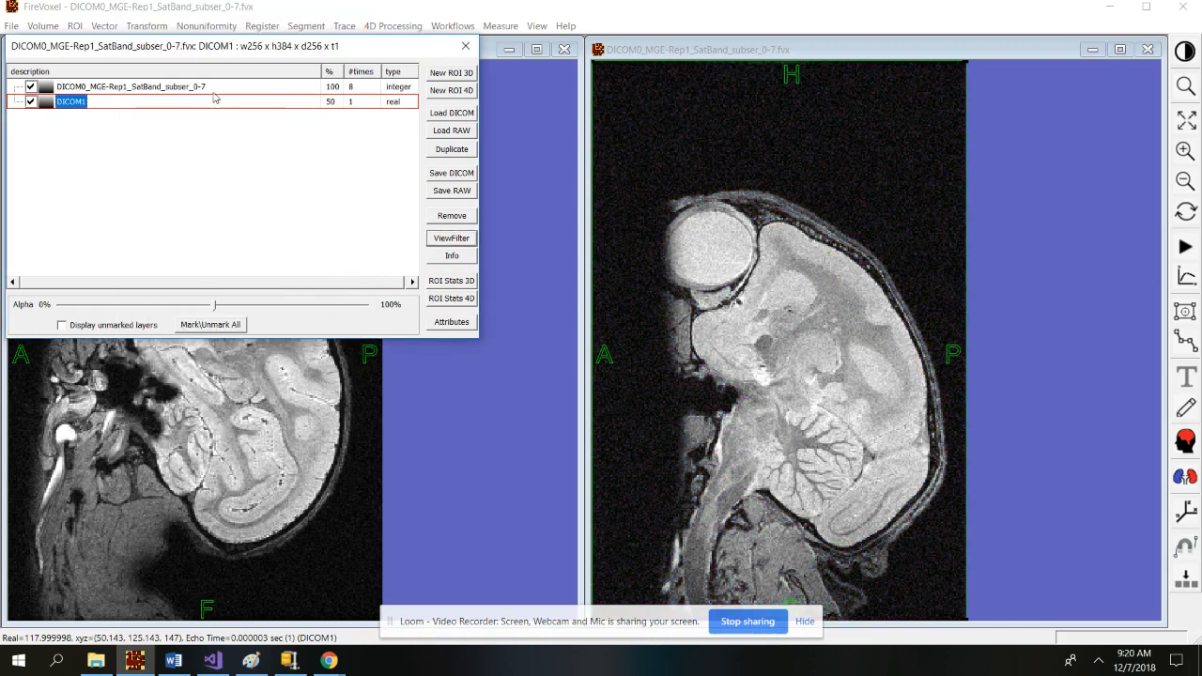
Remove the original multi-time DICOM0 layer and set the averaged layer's alpha to 100%.
click(31, 86)
click(122, 87)
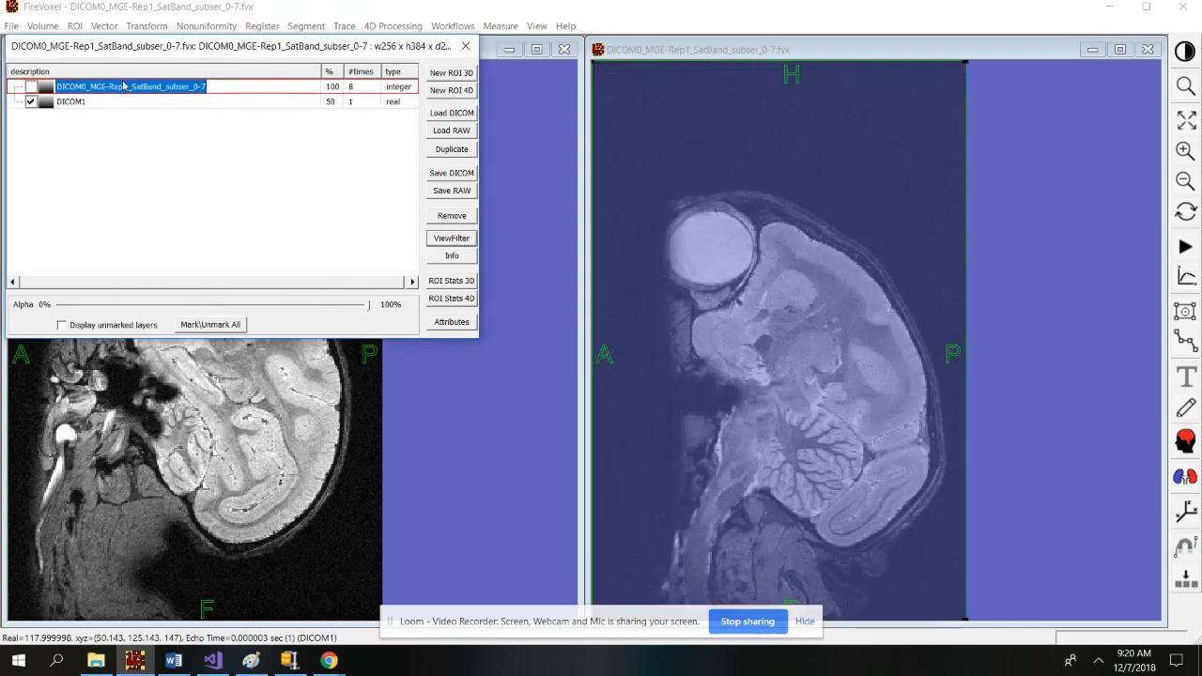
click(452, 216)
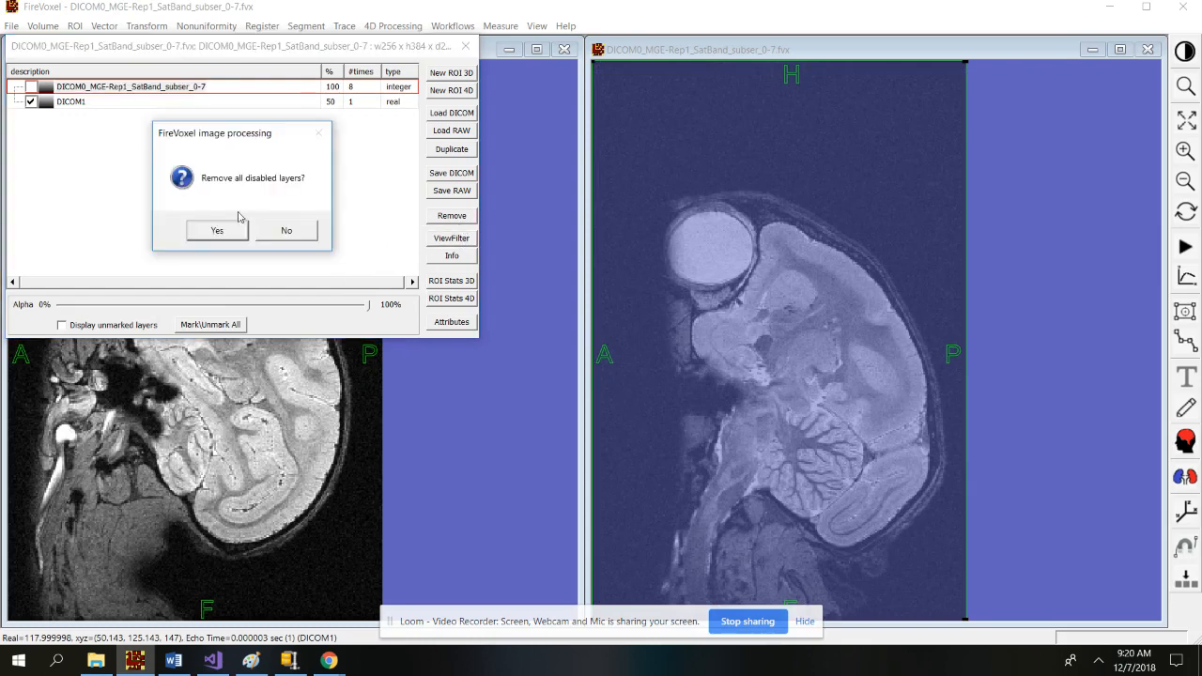
click(218, 227)
click(473, 47)
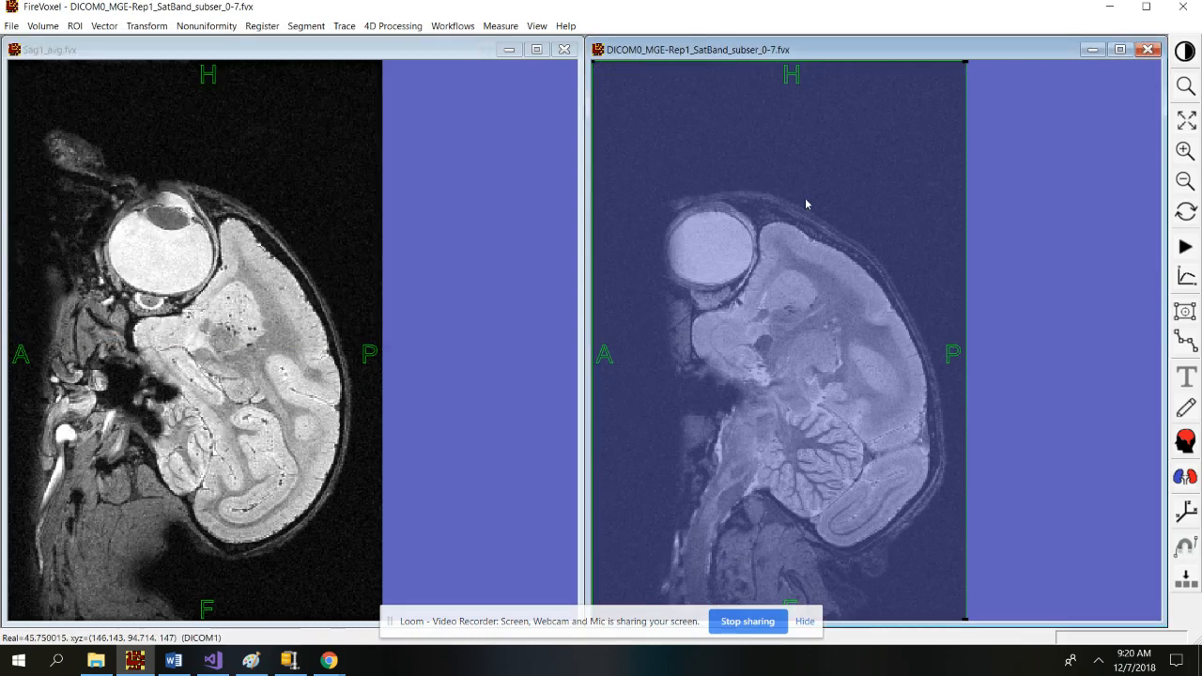
right_click(786, 244)
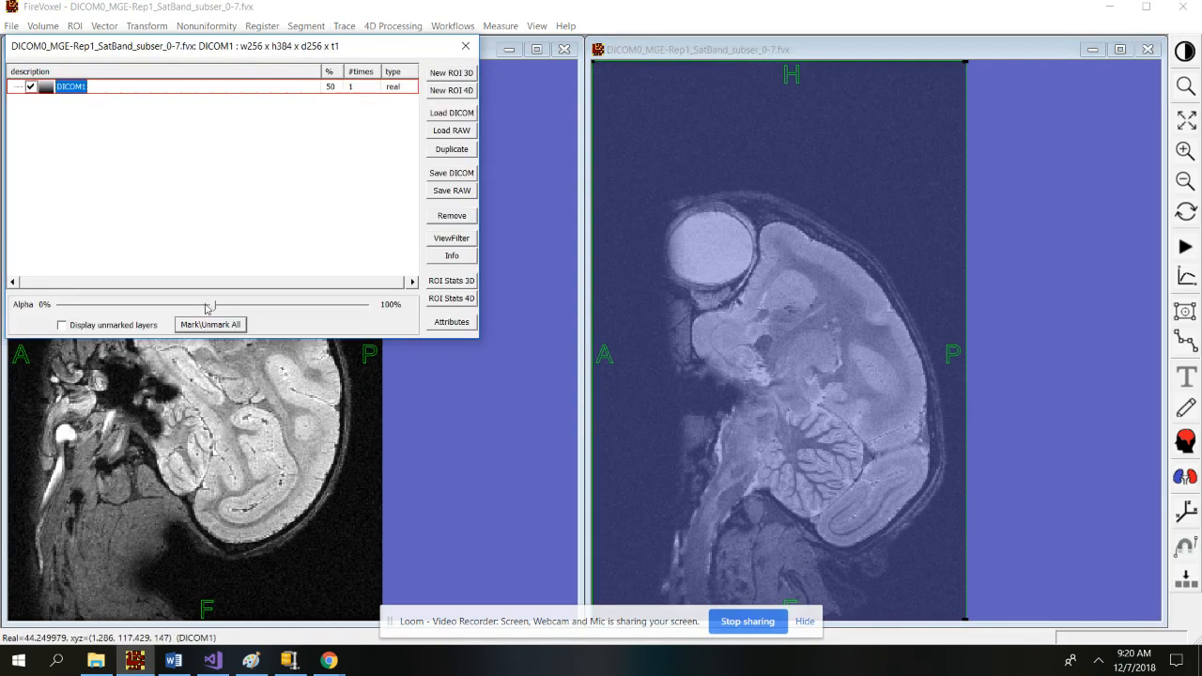
drag(217, 309, 393, 310)
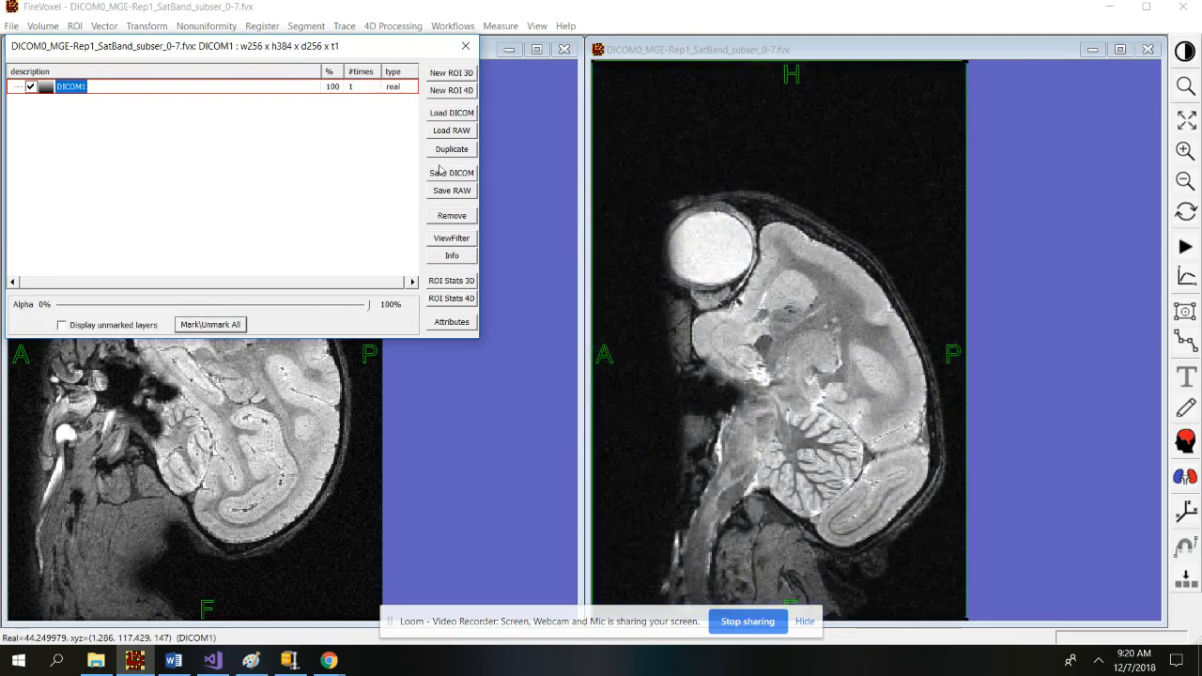
click(465, 46)
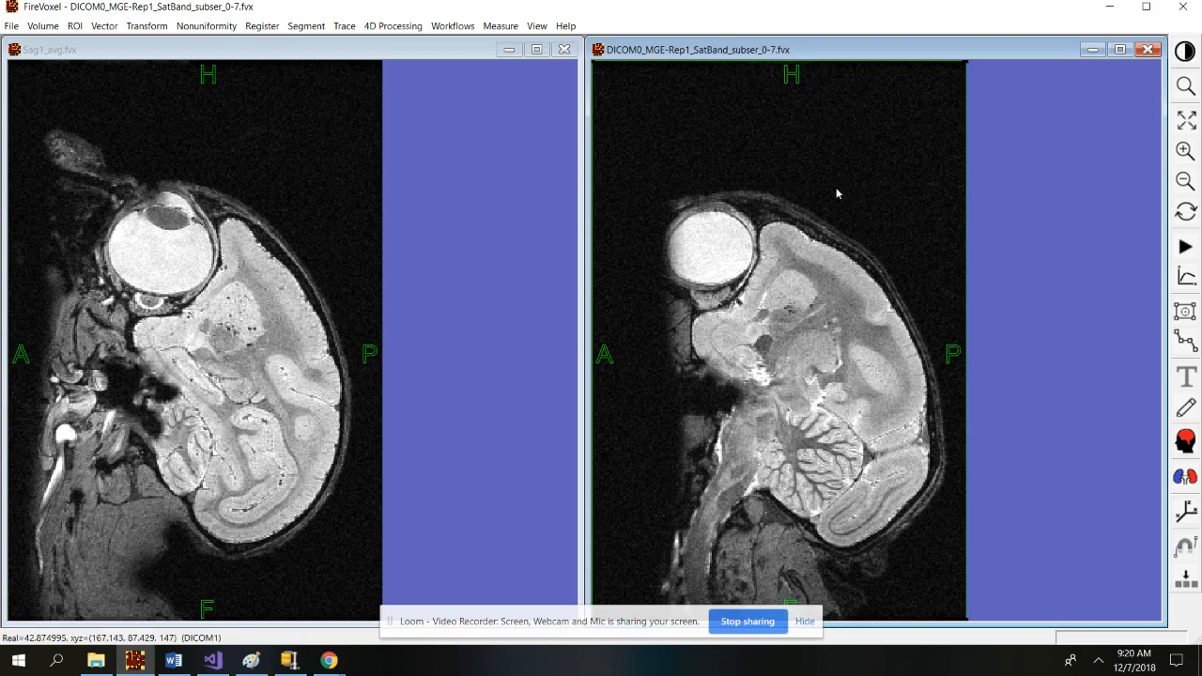
Save the averaged DICOM0 document under the name 'Sag2_avg', confirming replacement of Sag2_avg.fvx.
click(11, 25)
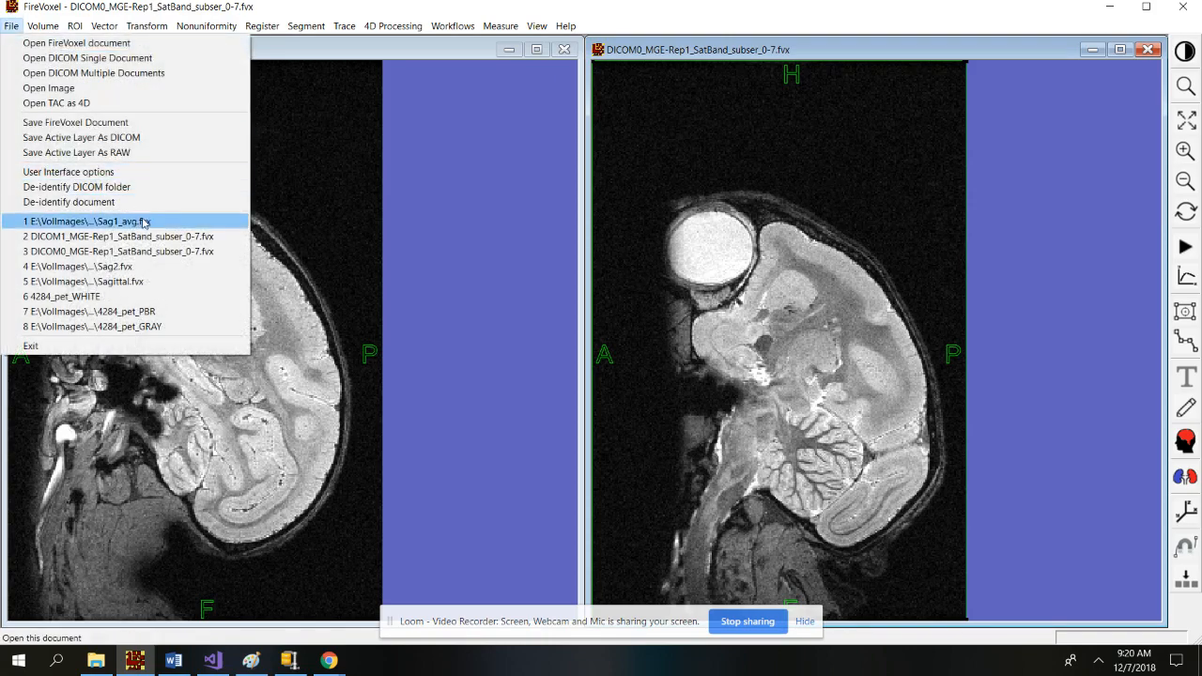
click(75, 122)
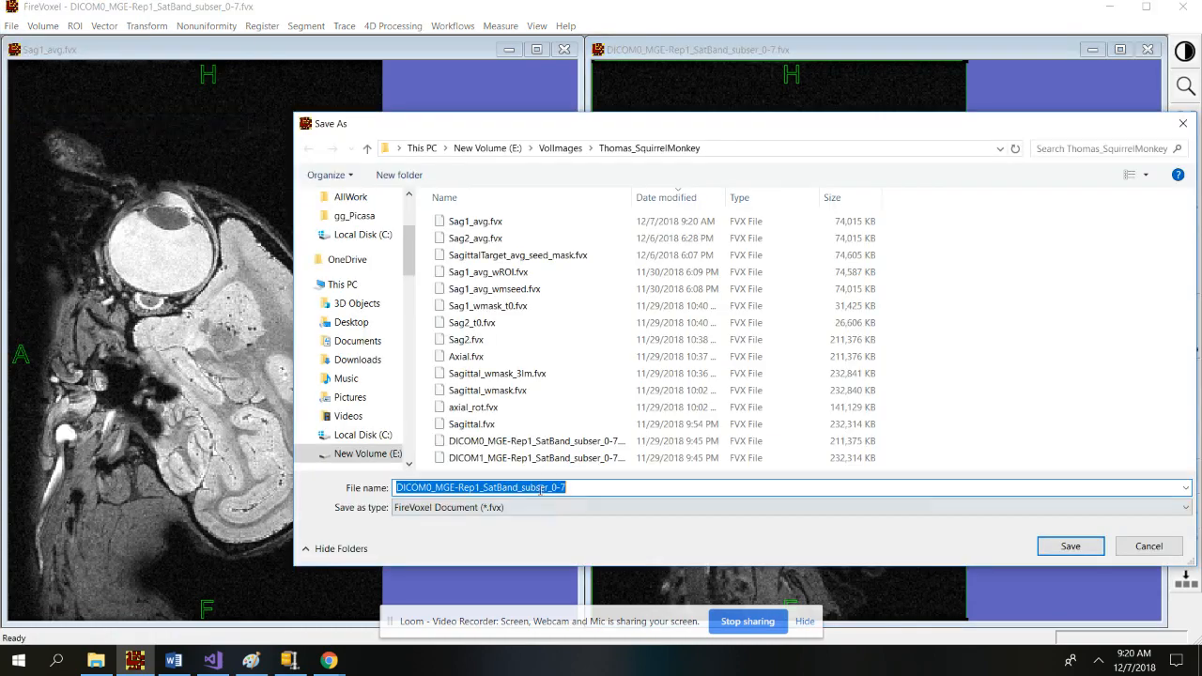
text(Sa)
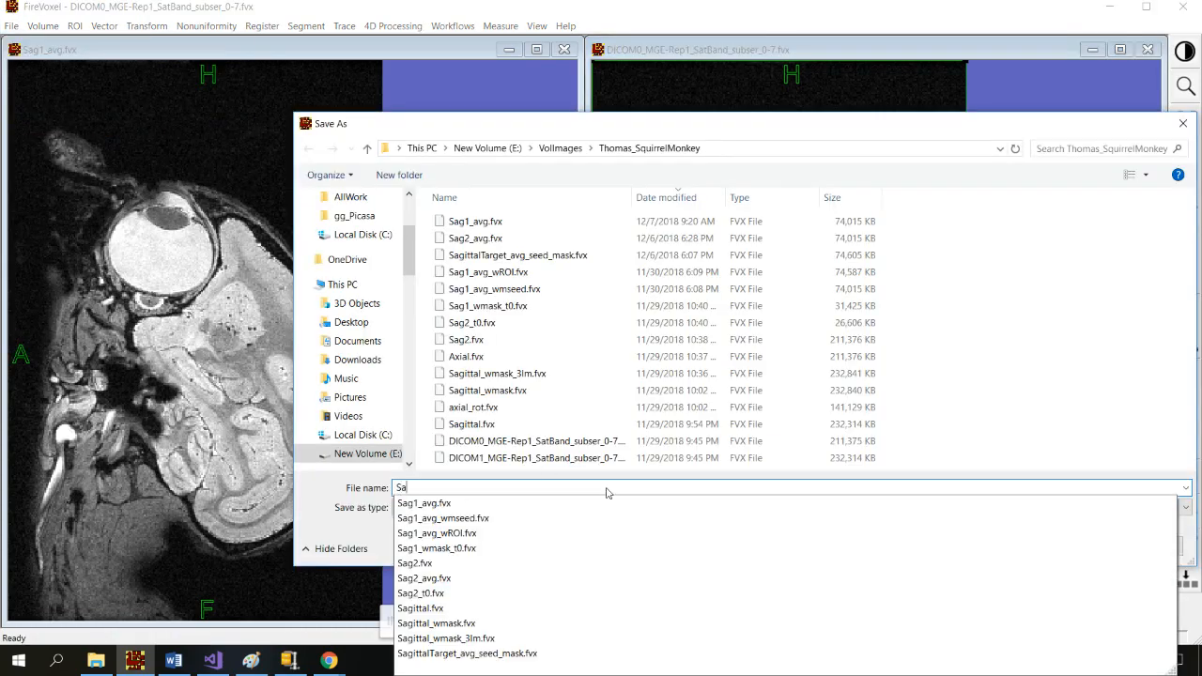
text(g2_avg)
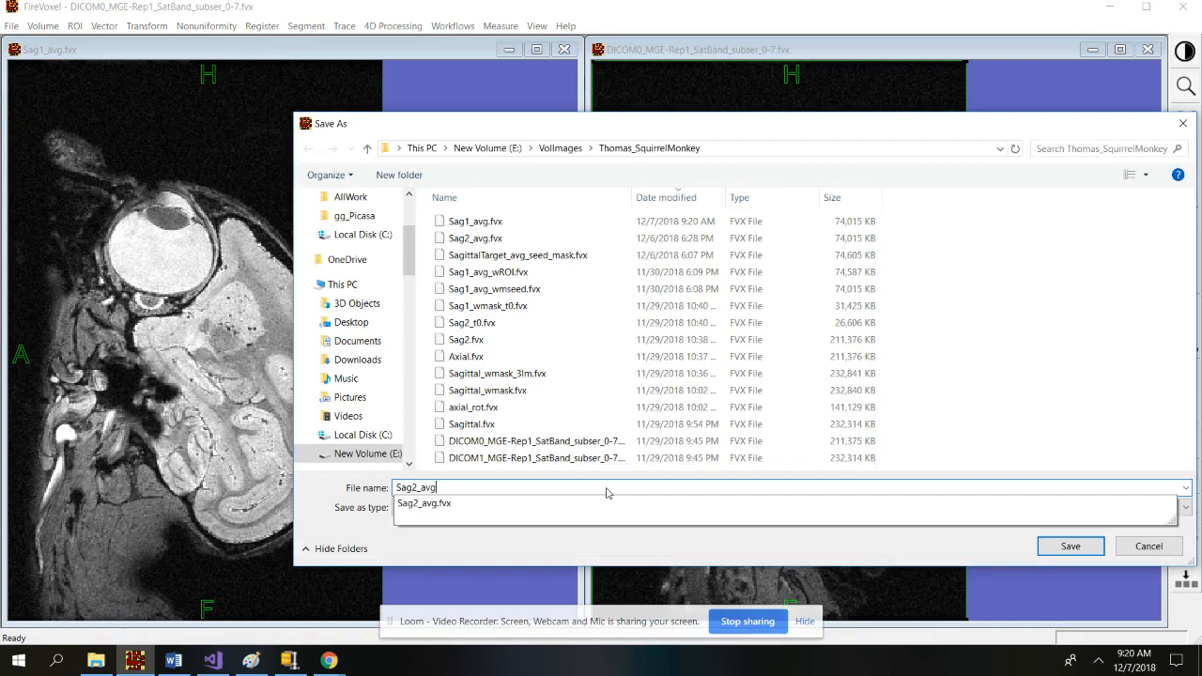
key(Return)
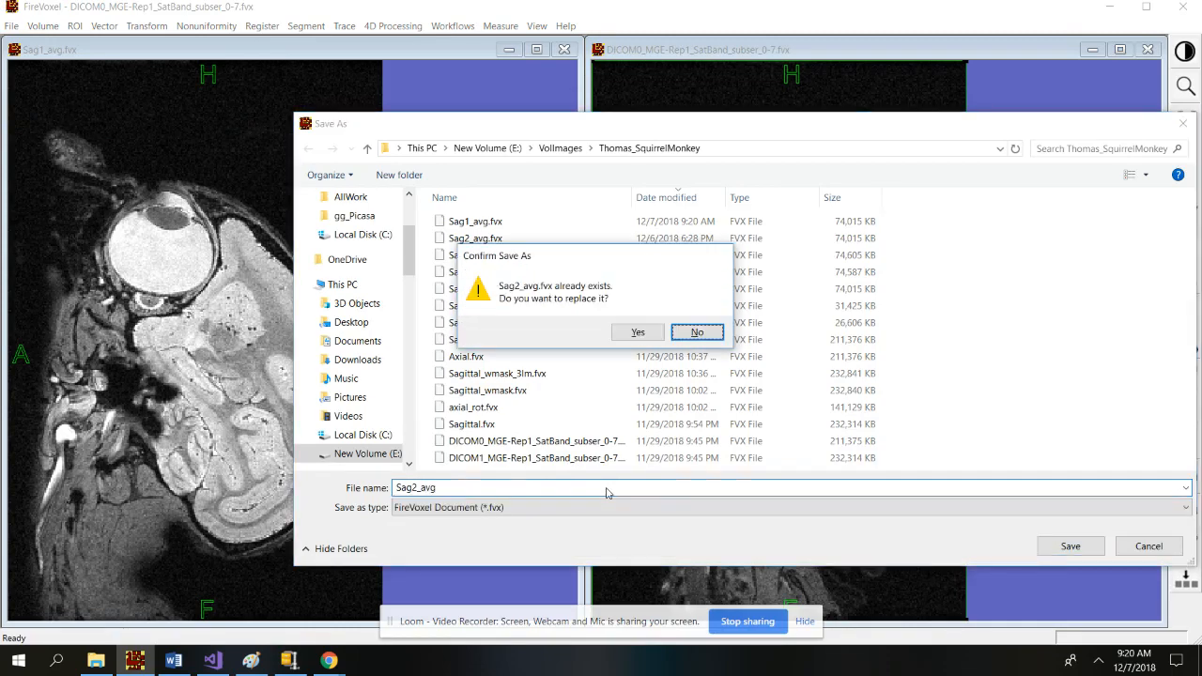
click(638, 332)
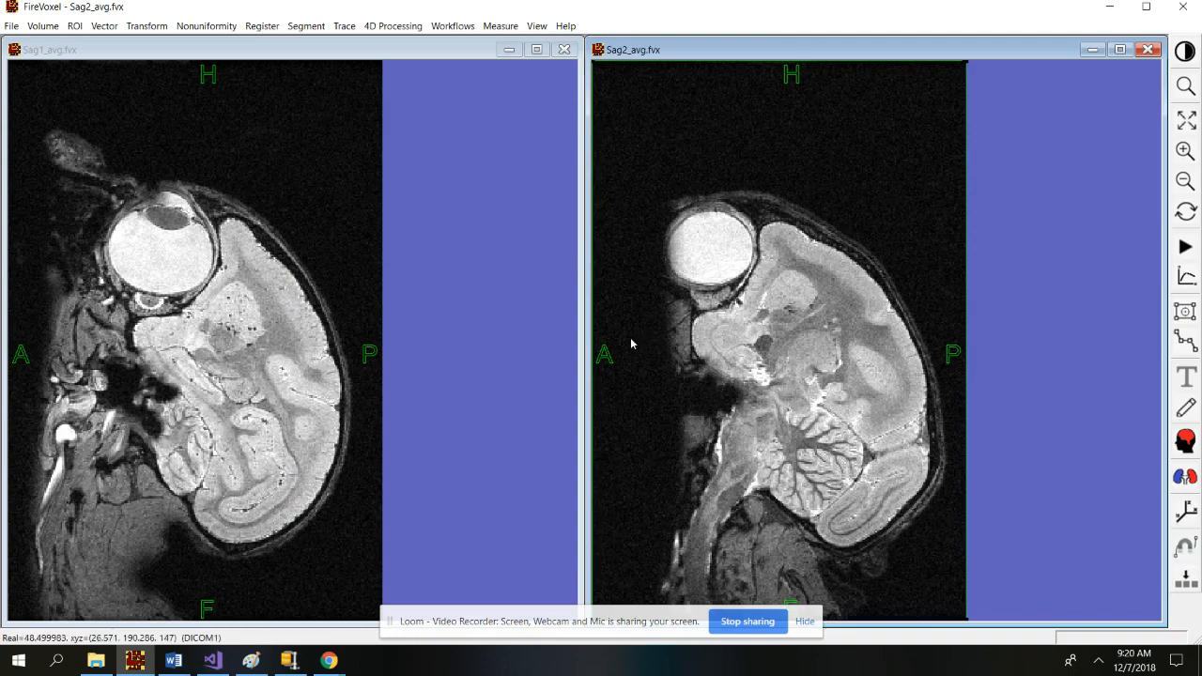
Activate the Sag1_avg window and scroll its sagittal slices to reach the midline.
click(287, 253)
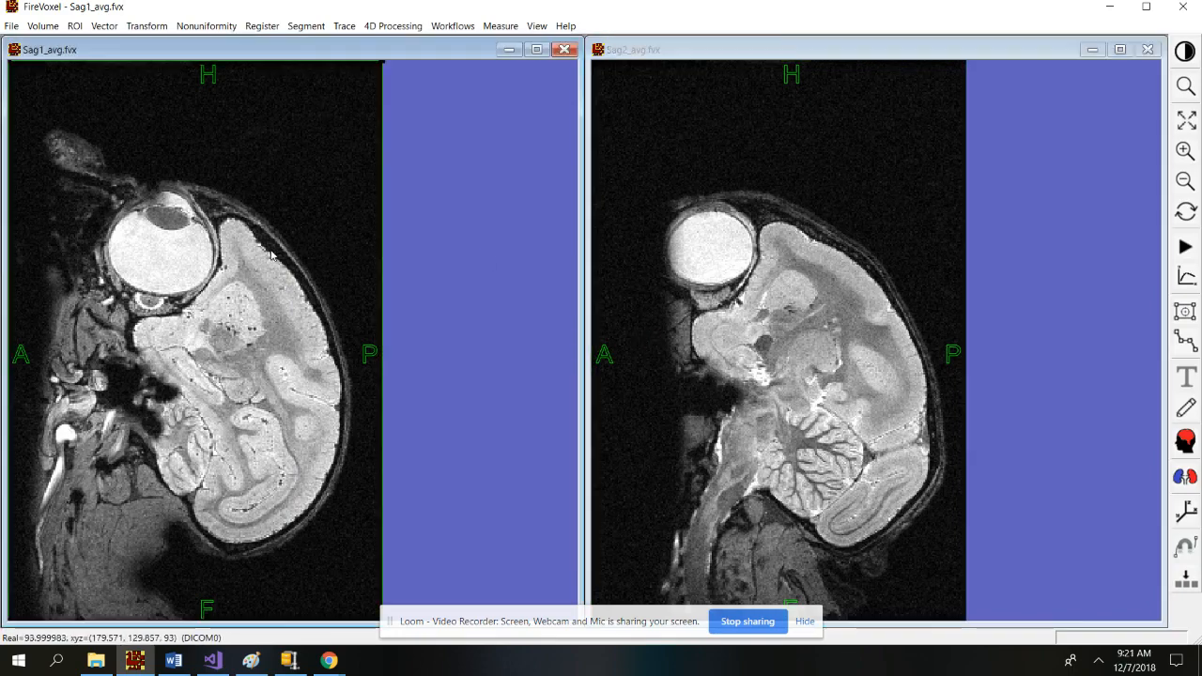
scroll(312, 370, down, 6)
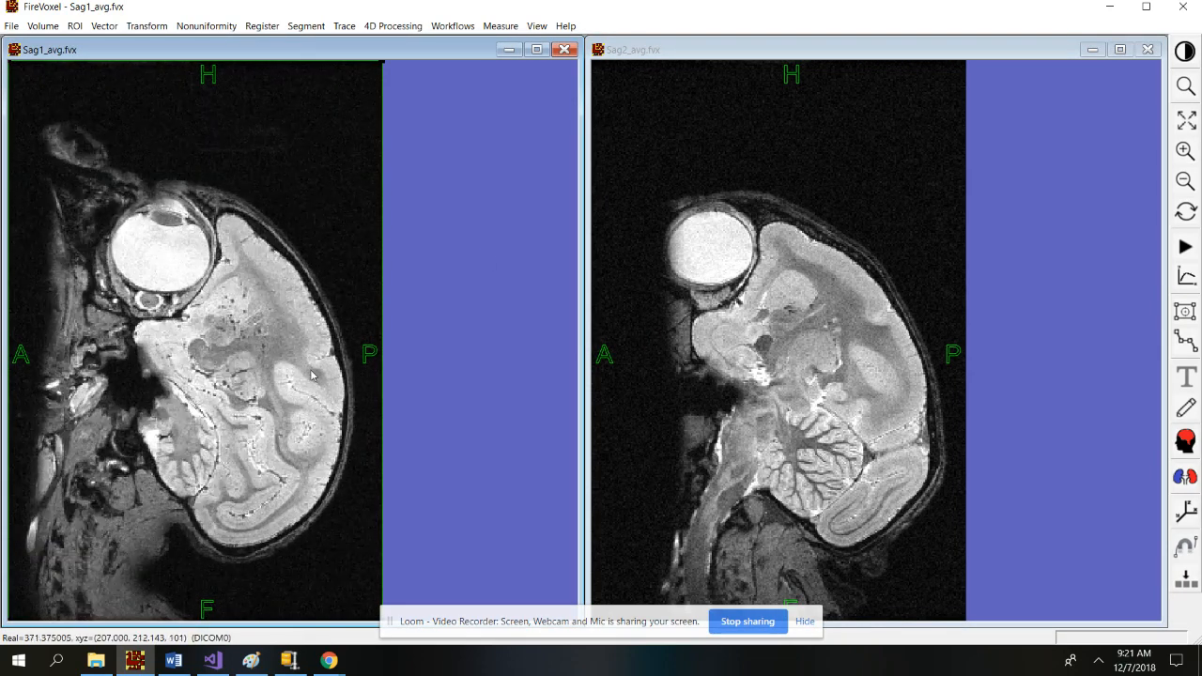
scroll(318, 377, up, 10)
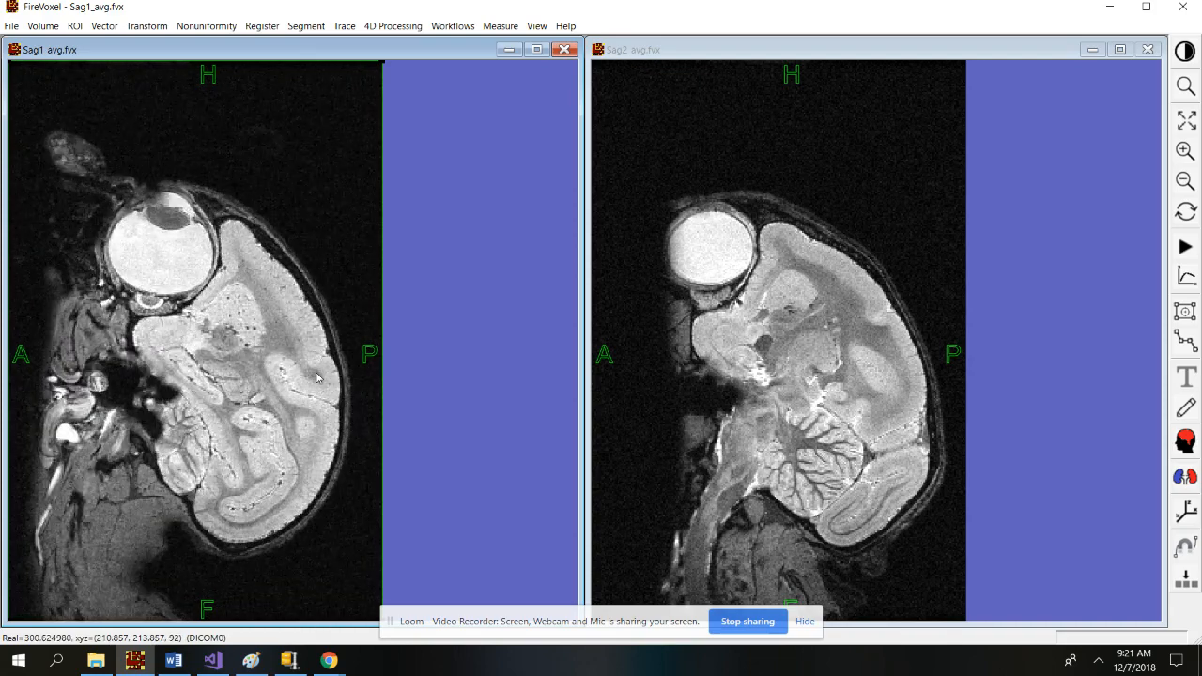
scroll(317, 378, down, 20)
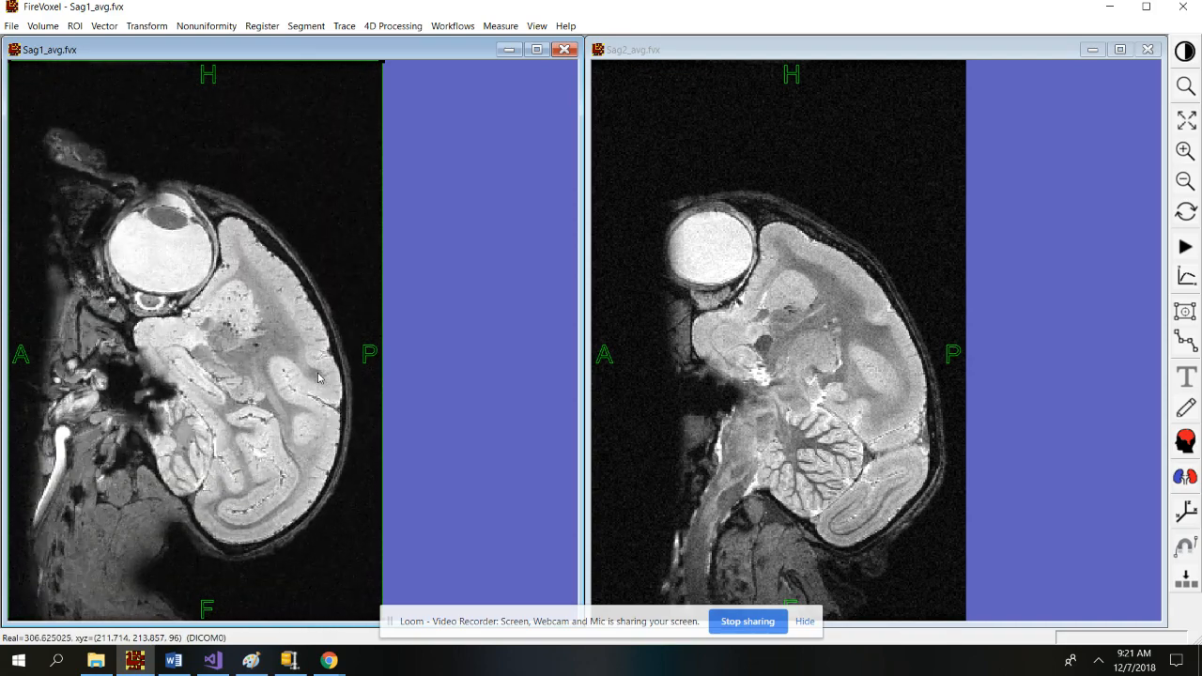
scroll(318, 378, down, 20)
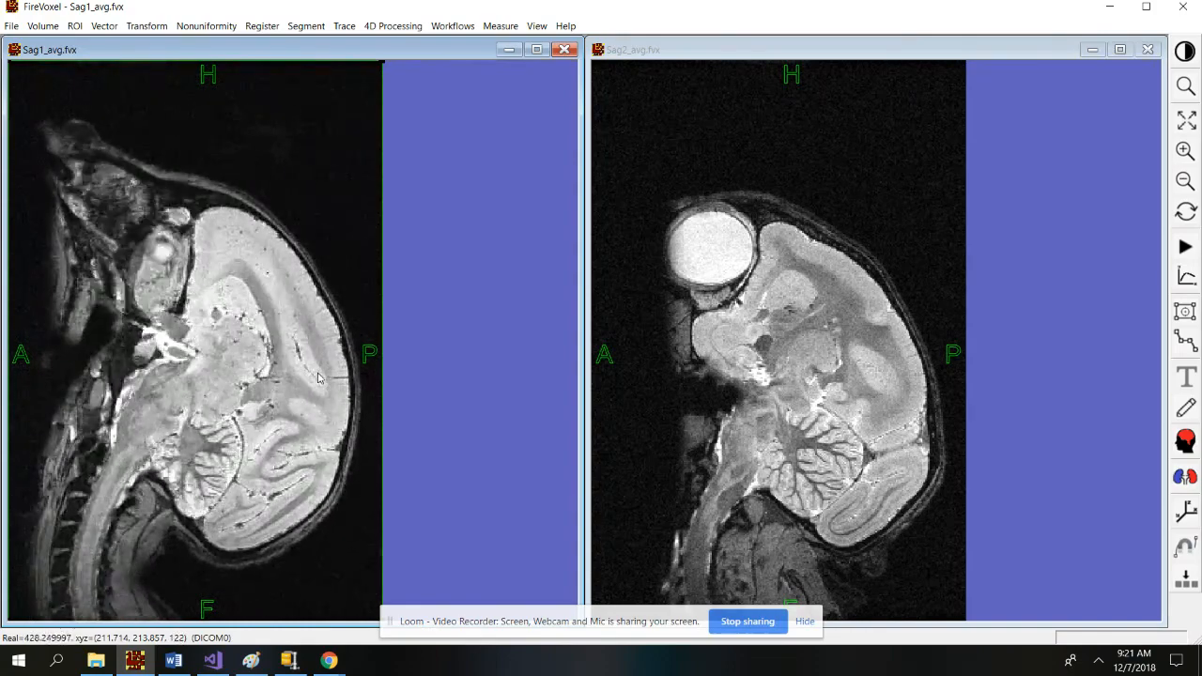
scroll(318, 377, down, 3)
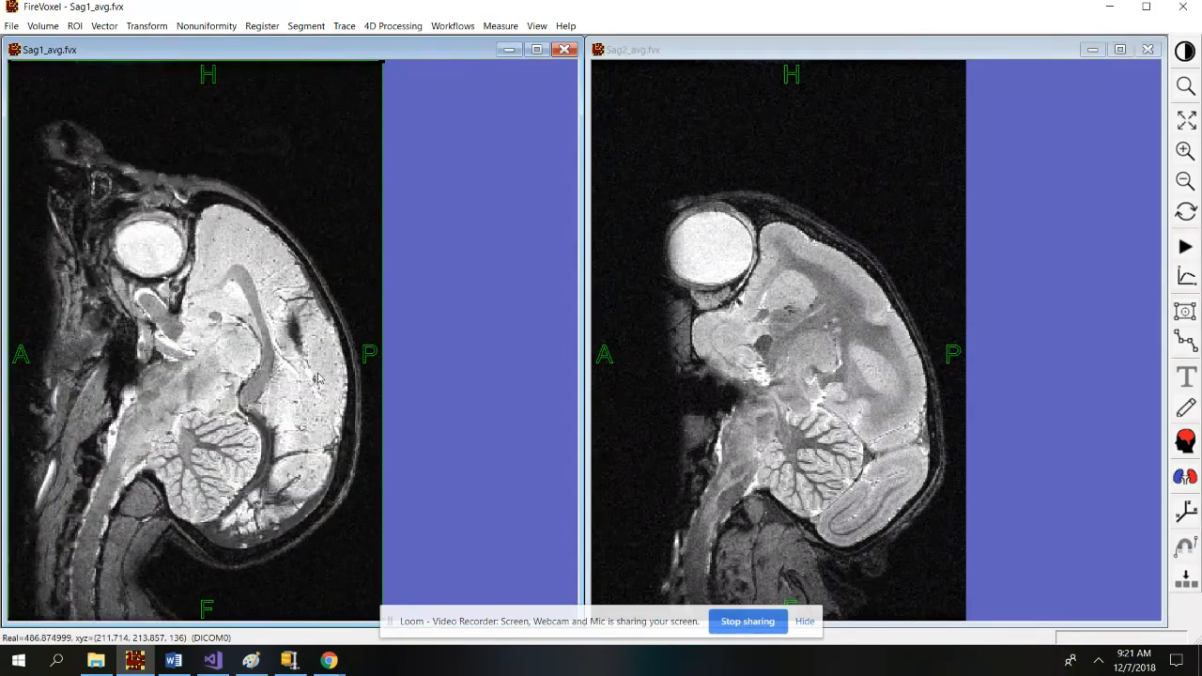
scroll(368, 298, up, 3)
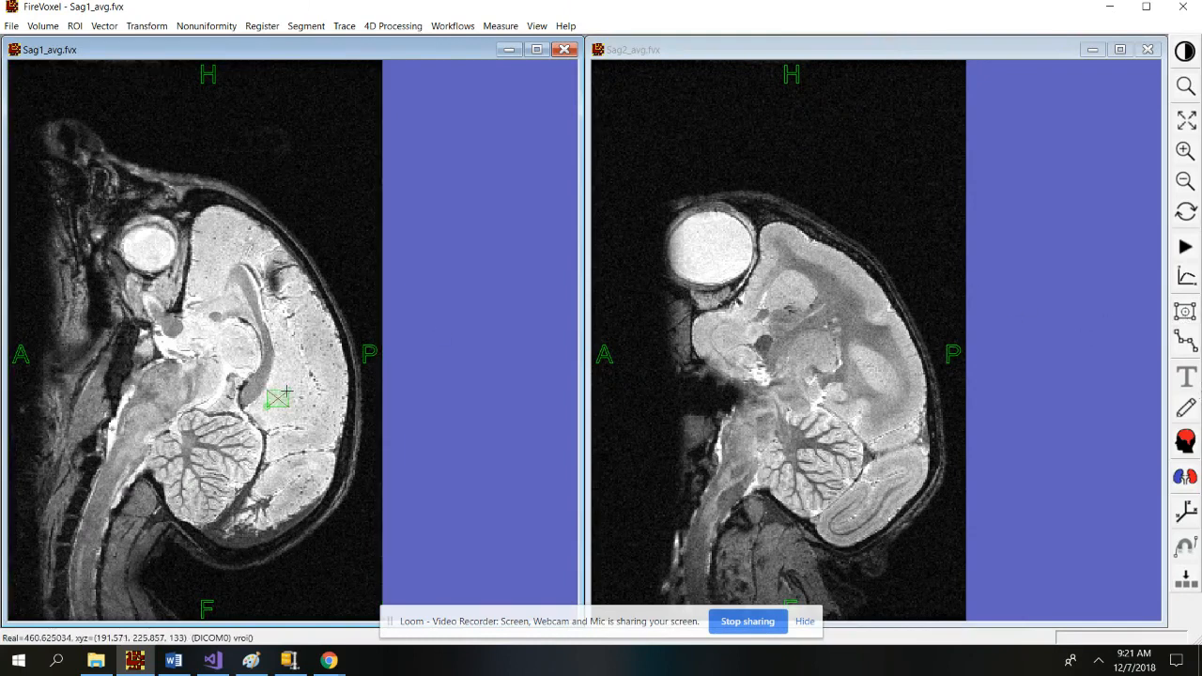
Run EdgeWave segmentation on Sag1_avg with High intensity 2 and Peel Distance 0.5.
click(1186, 442)
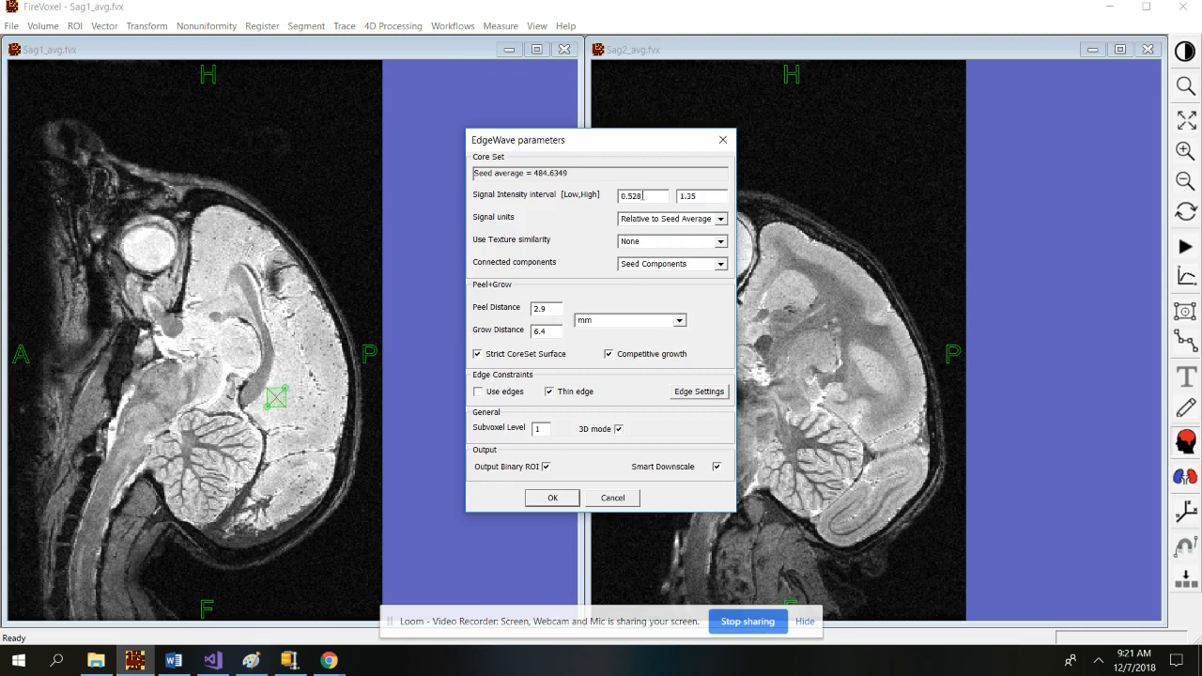
double_click(695, 195)
text(2)
double_click(549, 310)
text(0.5)
key(Tab)
click(562, 502)
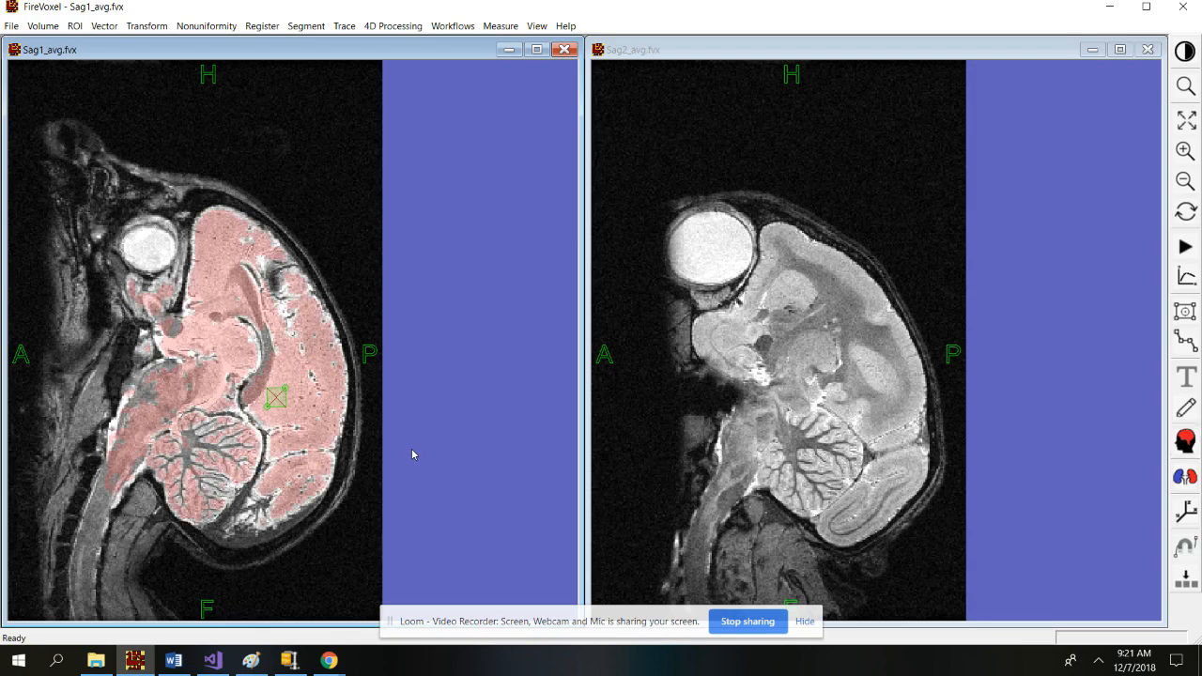
Scroll through the Sag1_avg sagittal slices to inspect how the red brain mask follows the brain.
scroll(293, 429, down, 3)
scroll(293, 428, down, 3)
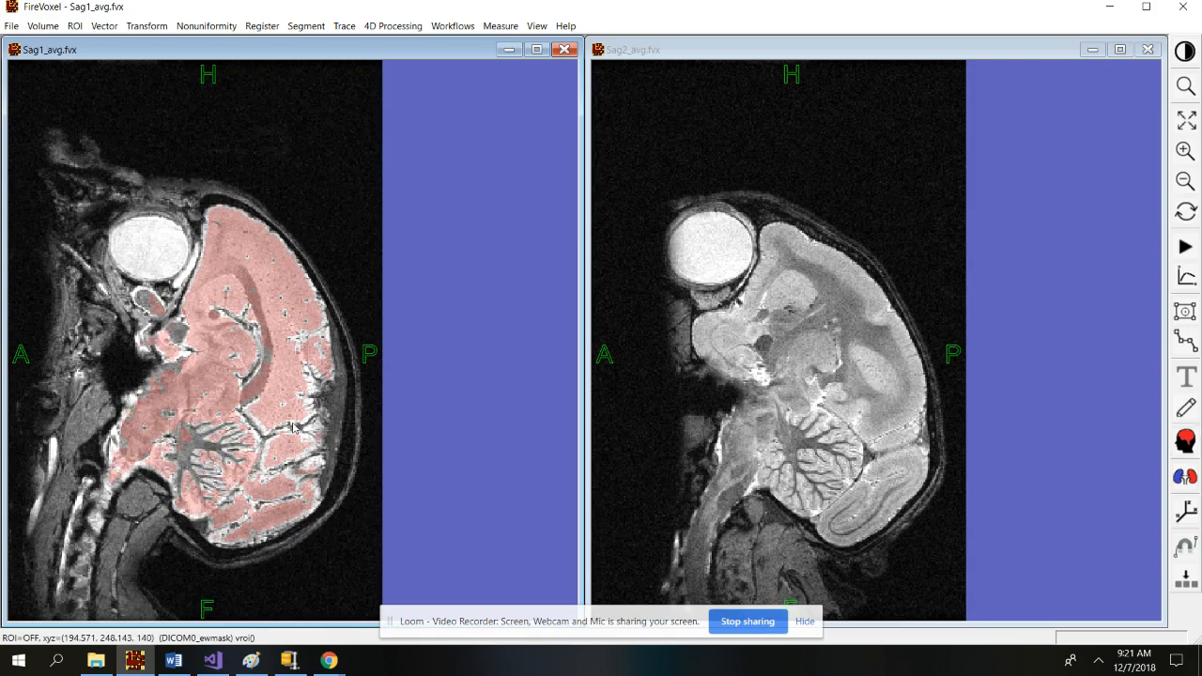
scroll(293, 429, down, 20)
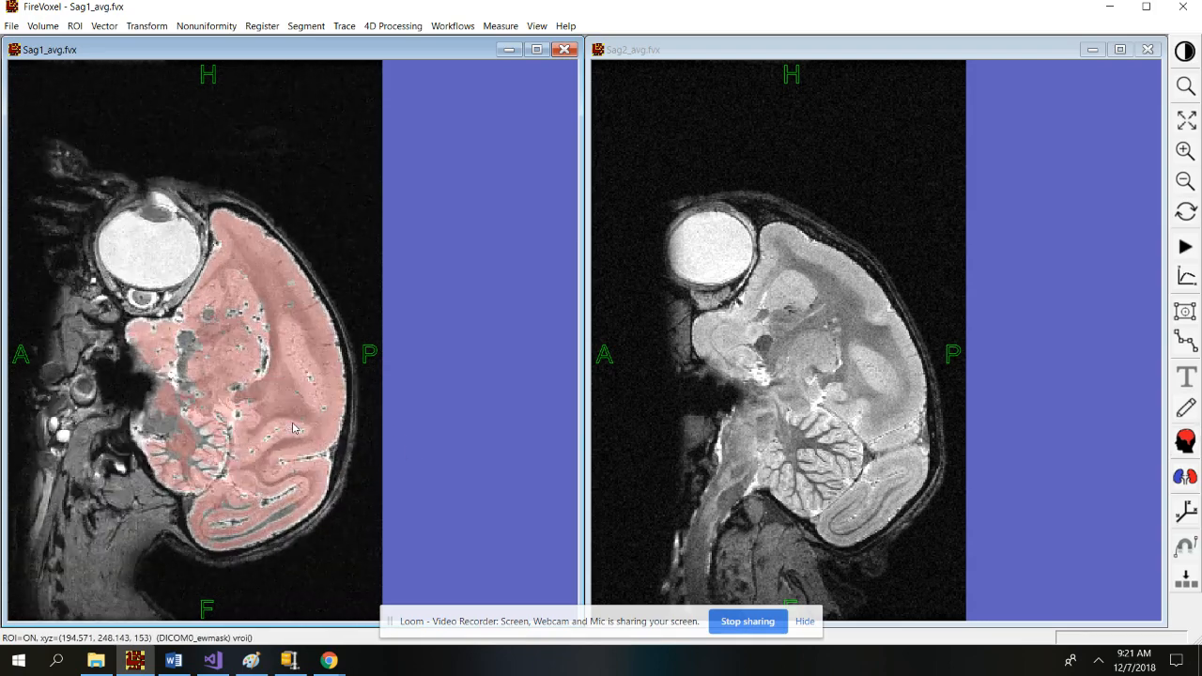
scroll(293, 428, down, 7)
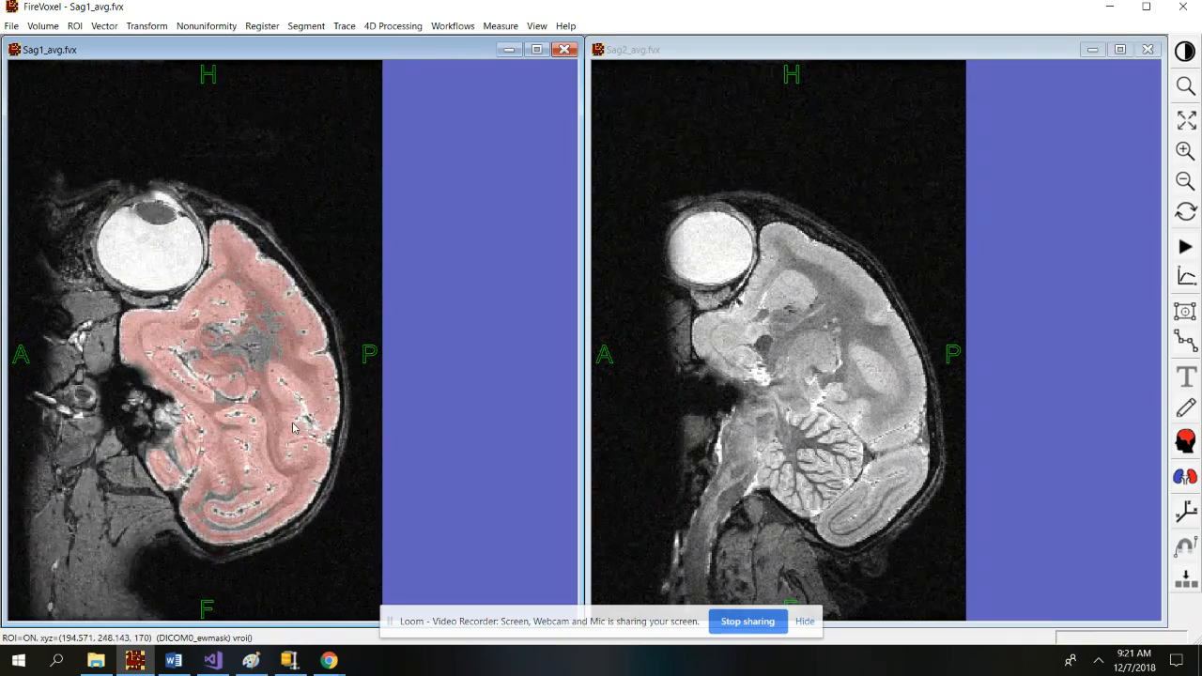
scroll(293, 428, up, 20)
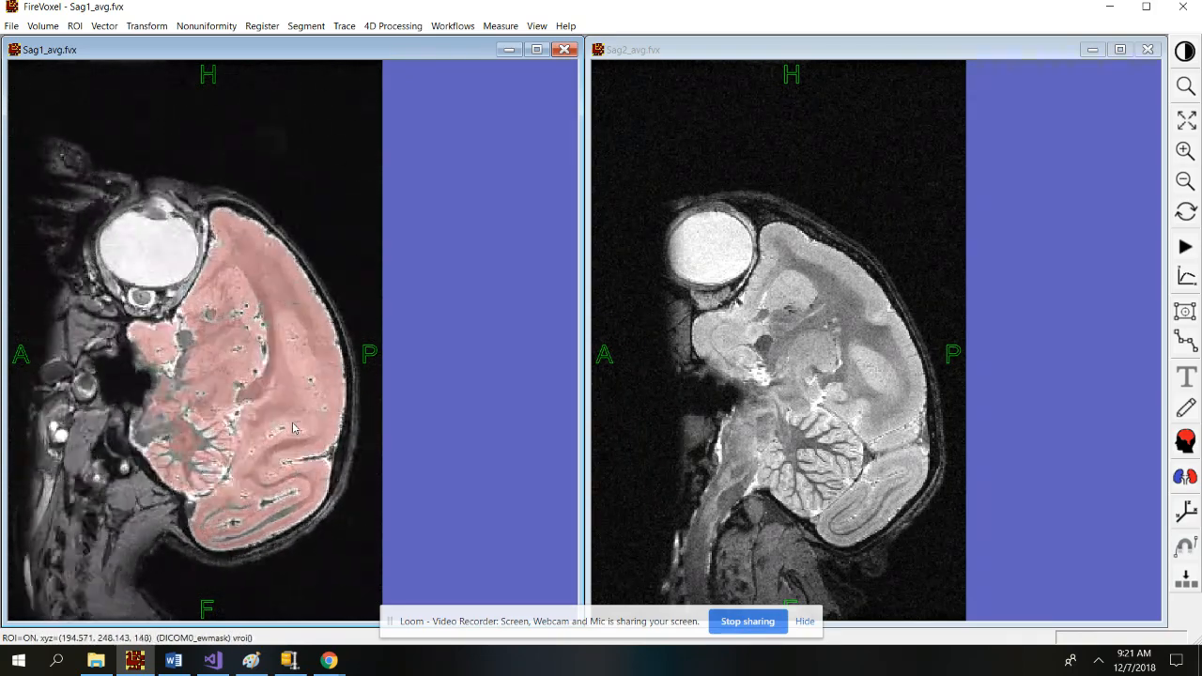
scroll(293, 428, up, 5)
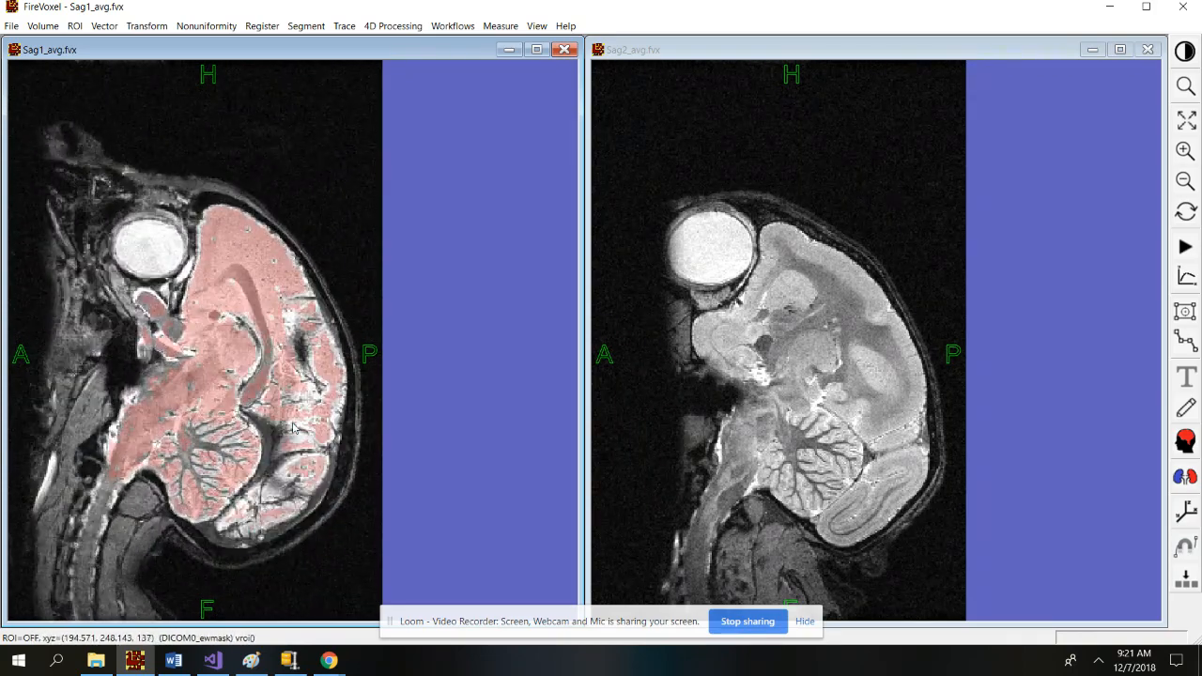
scroll(293, 428, down, 3)
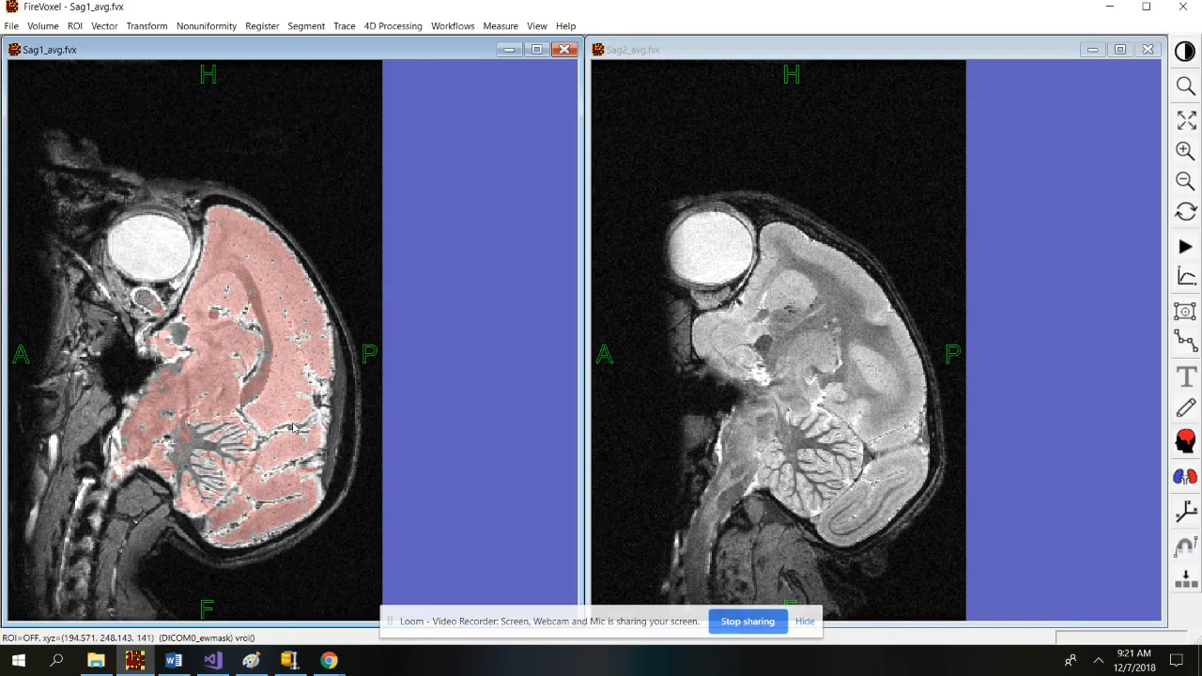
scroll(293, 429, down, 3)
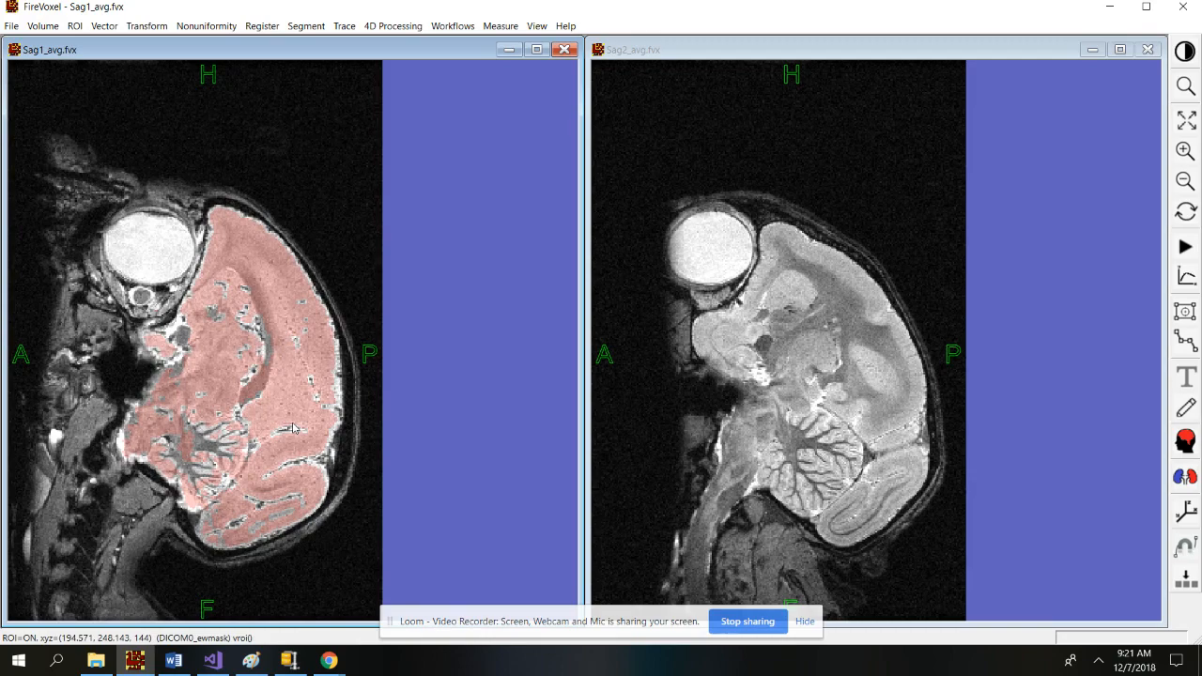
scroll(341, 293, down, 5)
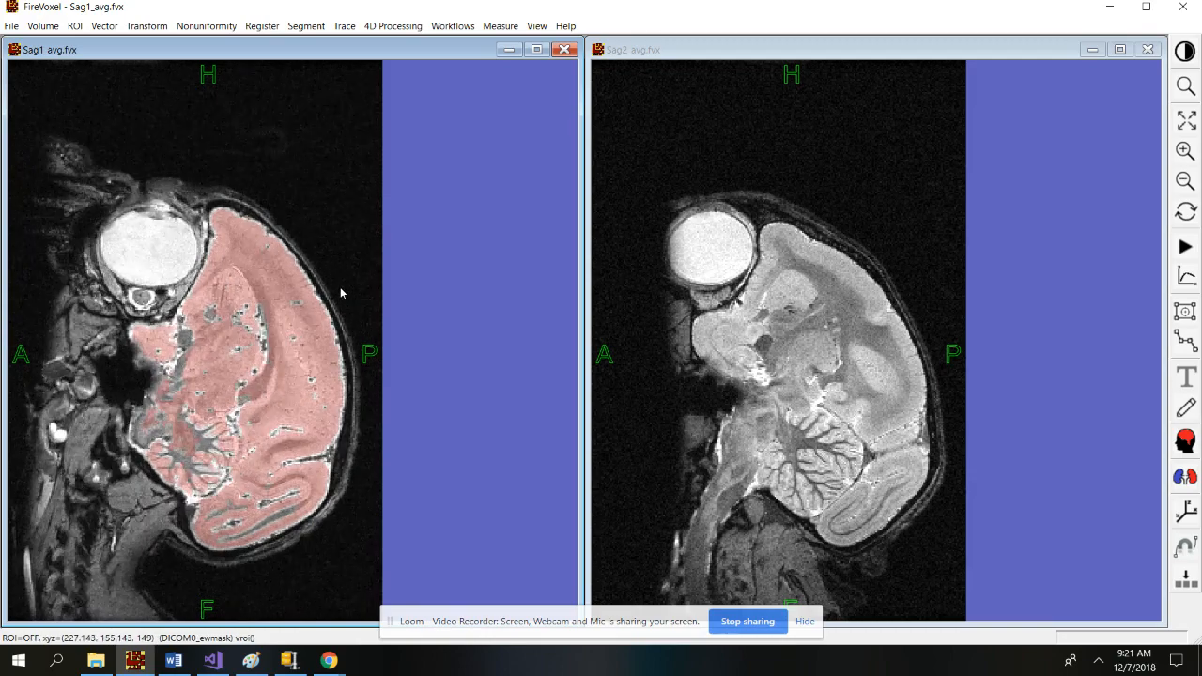
scroll(340, 293, down, 7)
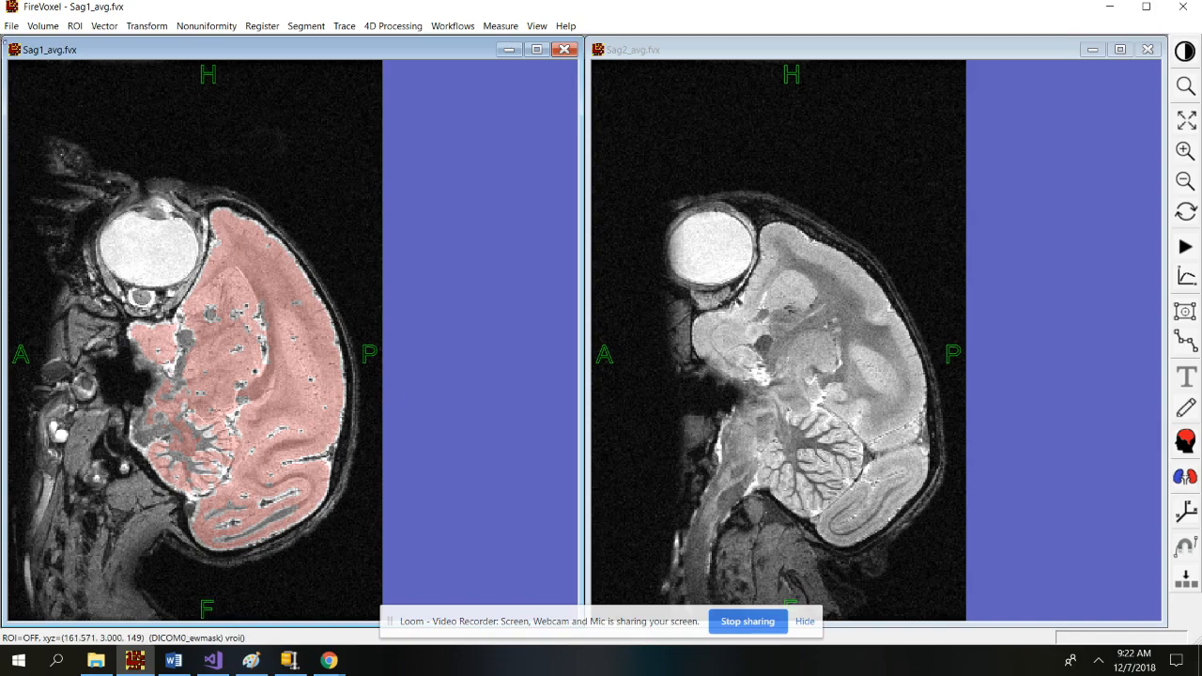
Save the masked Sag1 document over the existing Sag1_avg_wROI.fvx file.
click(11, 26)
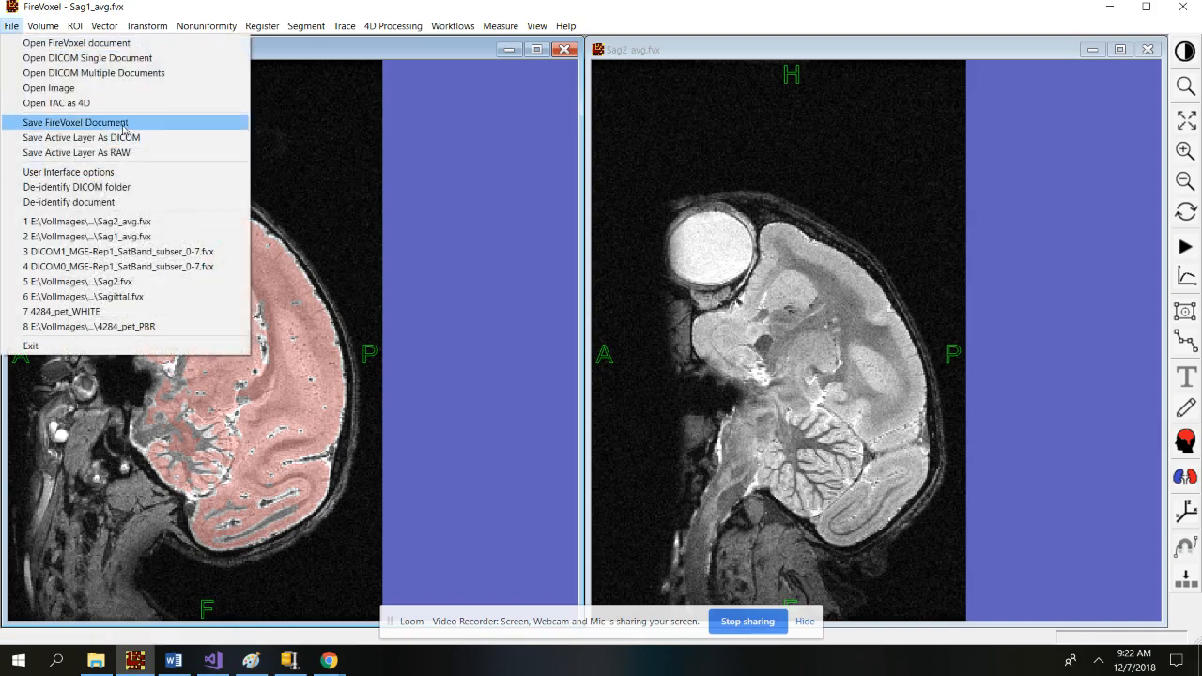
click(178, 121)
click(497, 487)
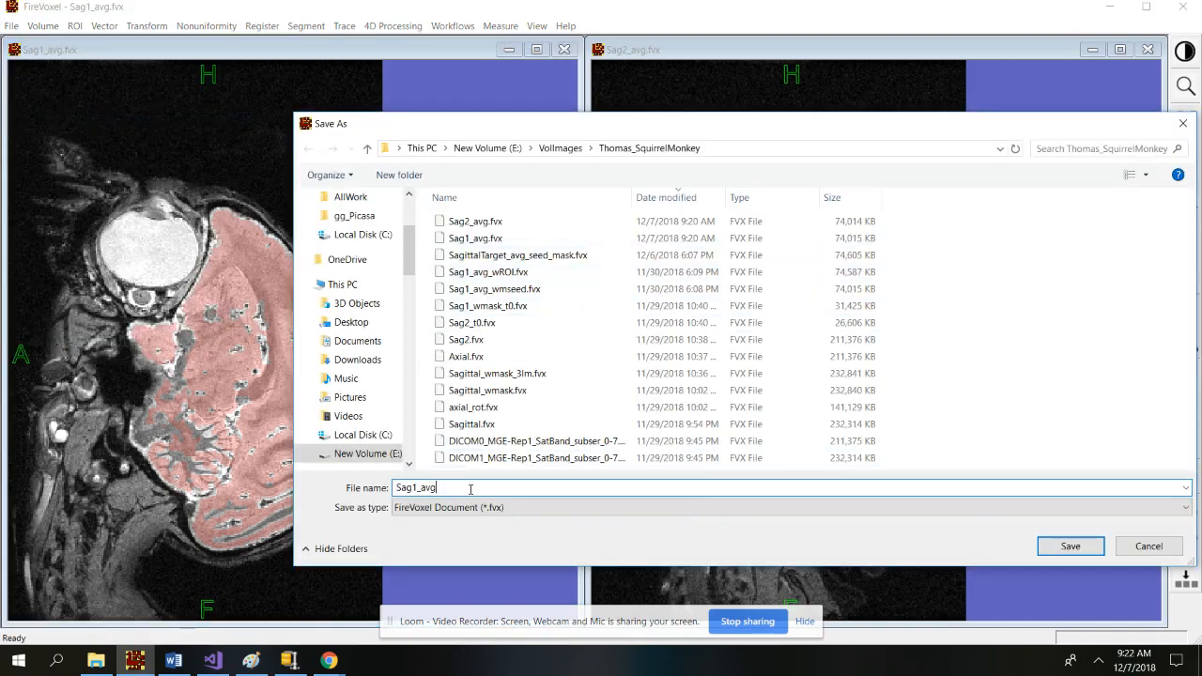
text(_)
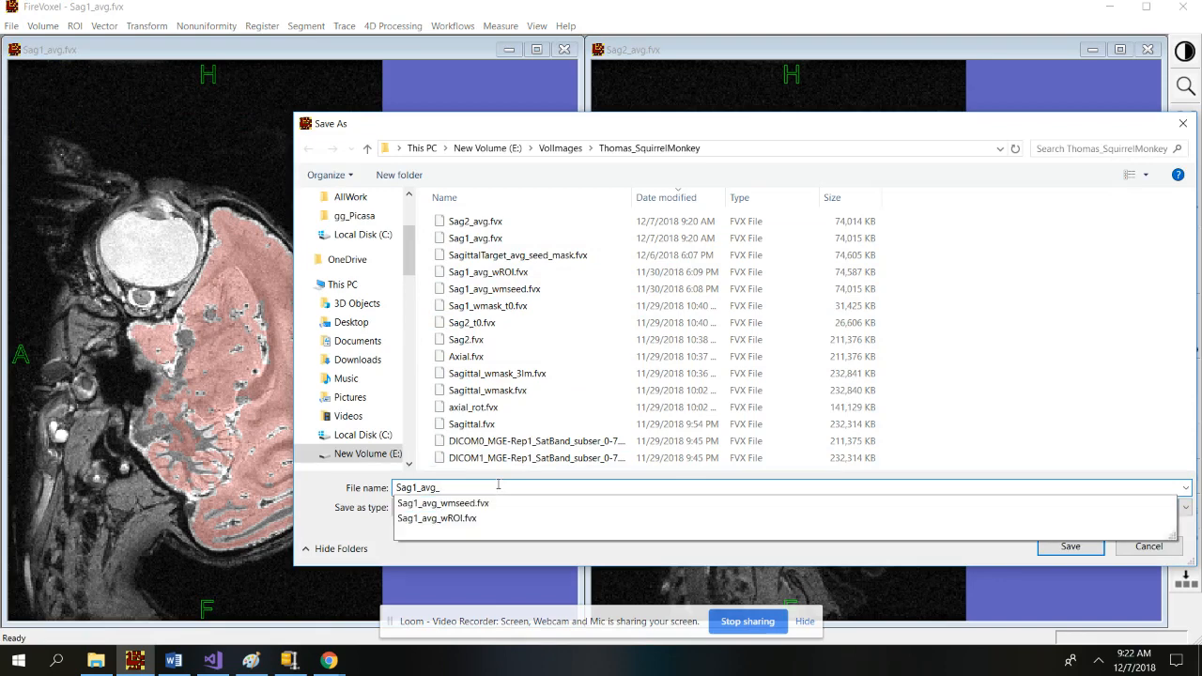
click(462, 519)
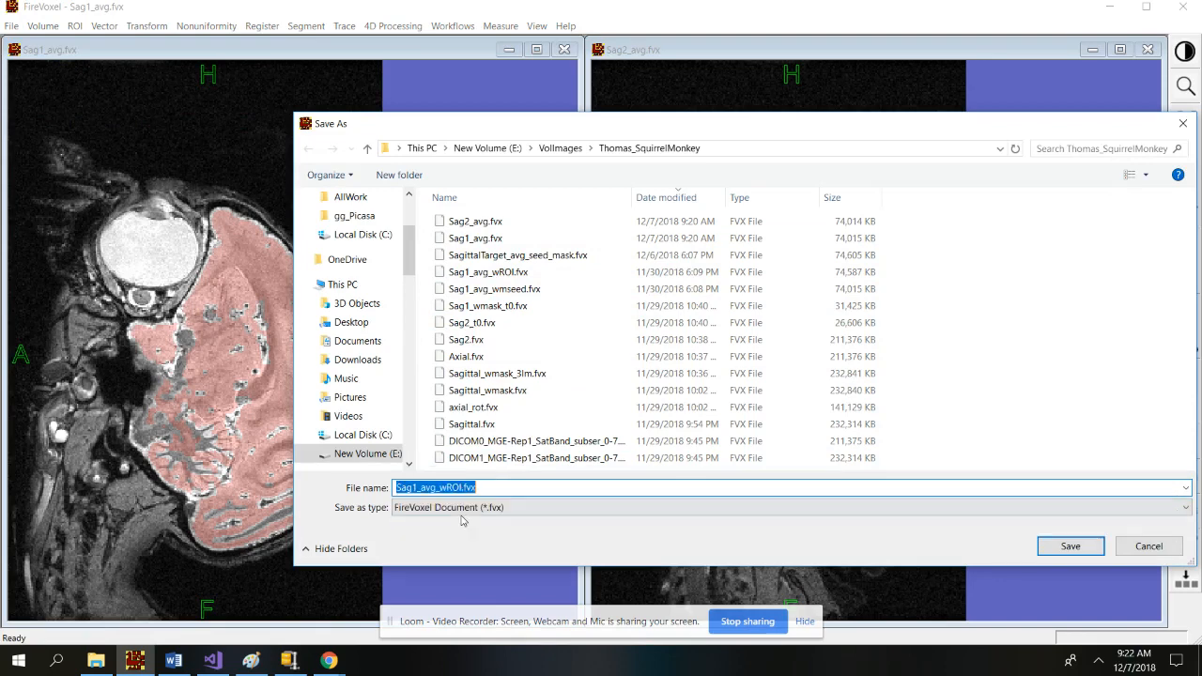
click(1076, 553)
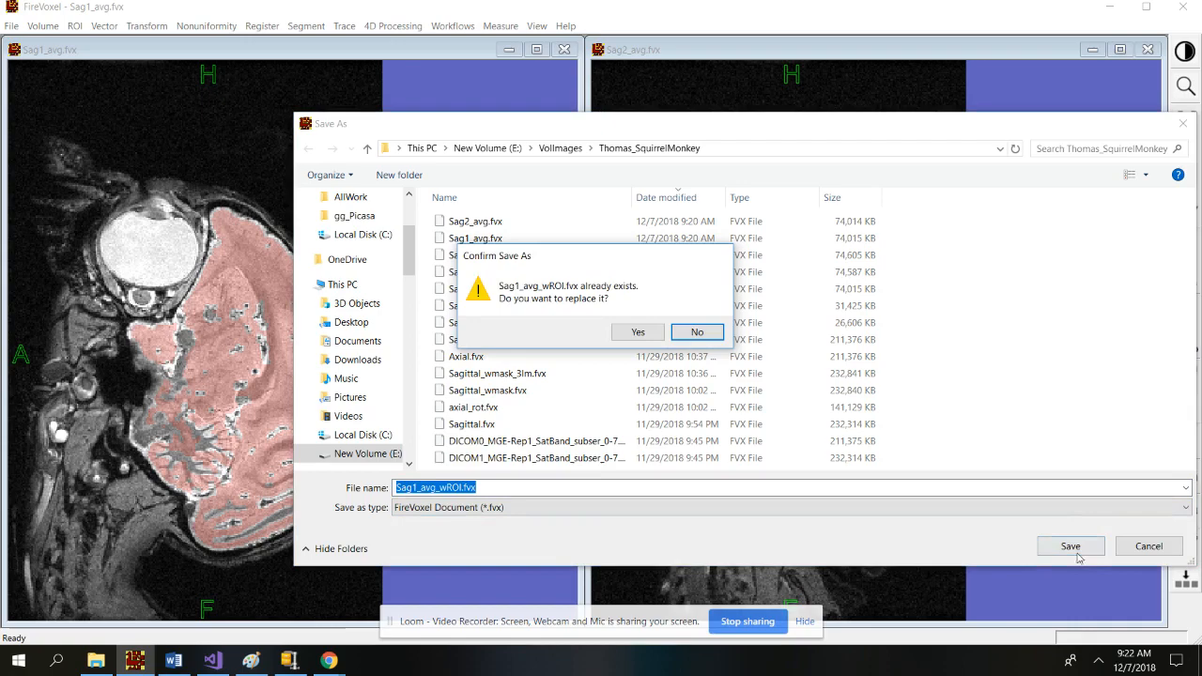
click(638, 333)
double_click(353, 327)
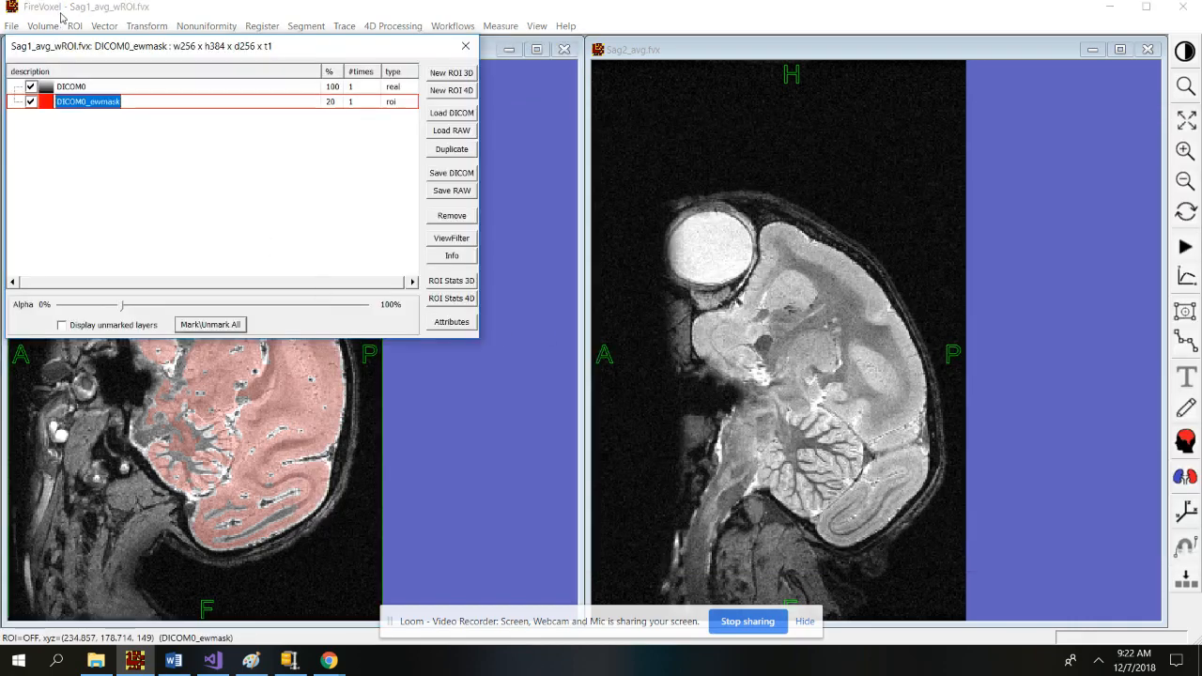
drag(126, 49, 287, 122)
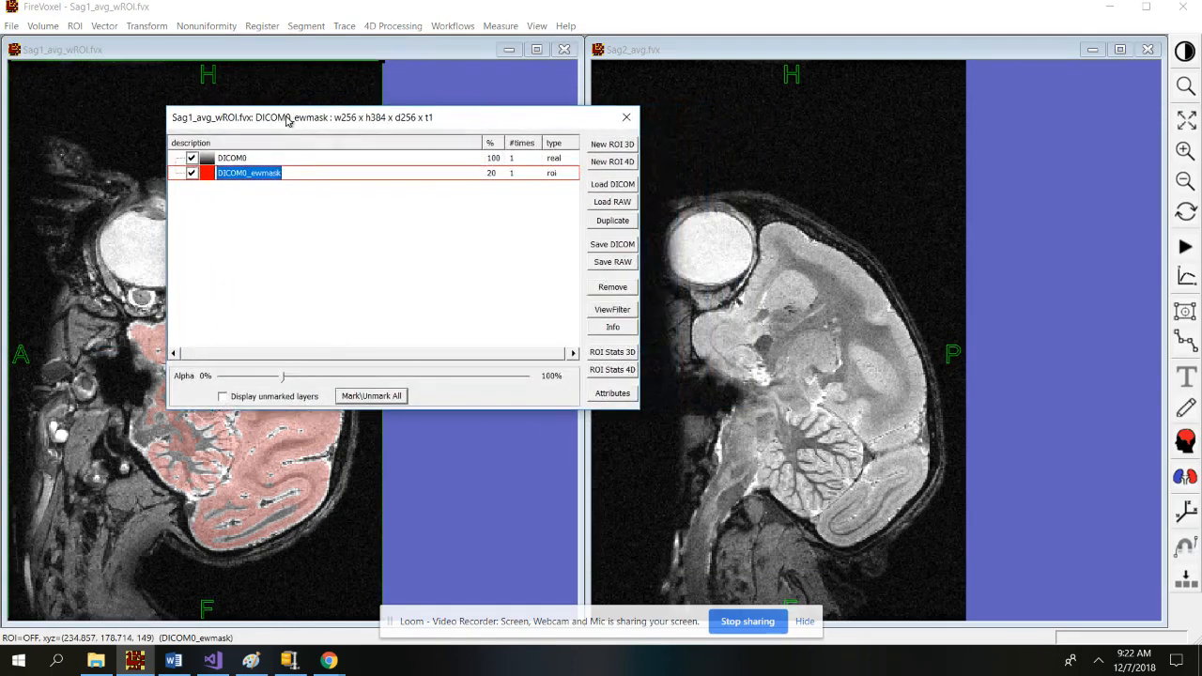
click(192, 174)
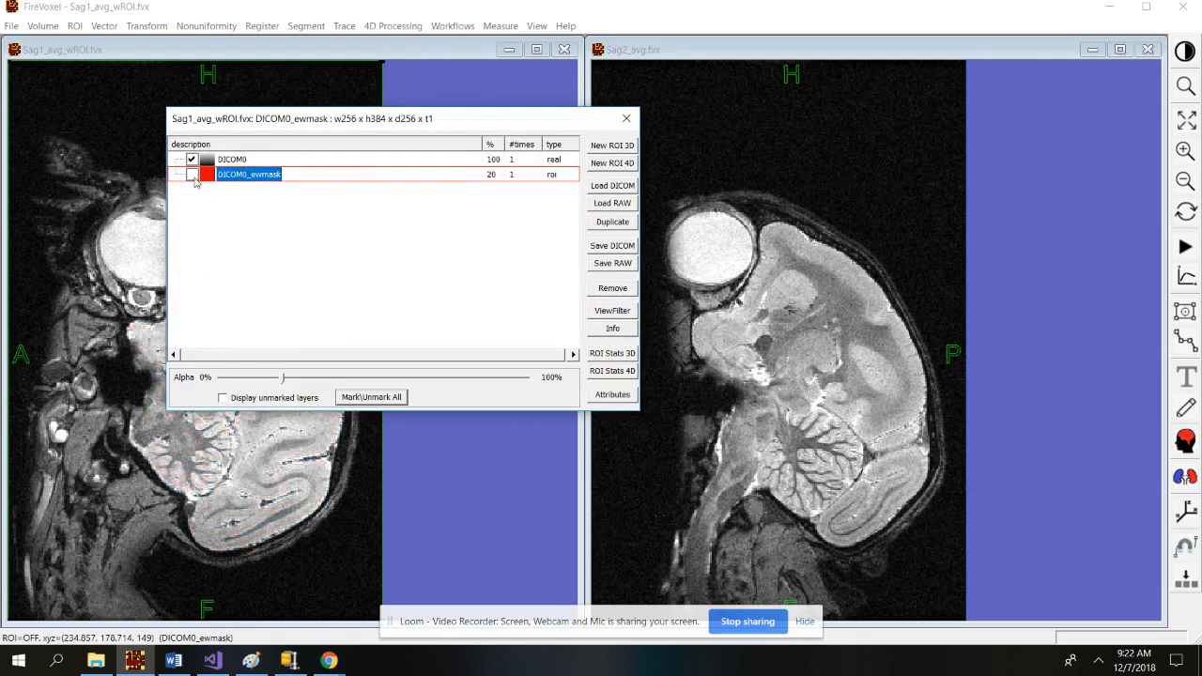
click(192, 176)
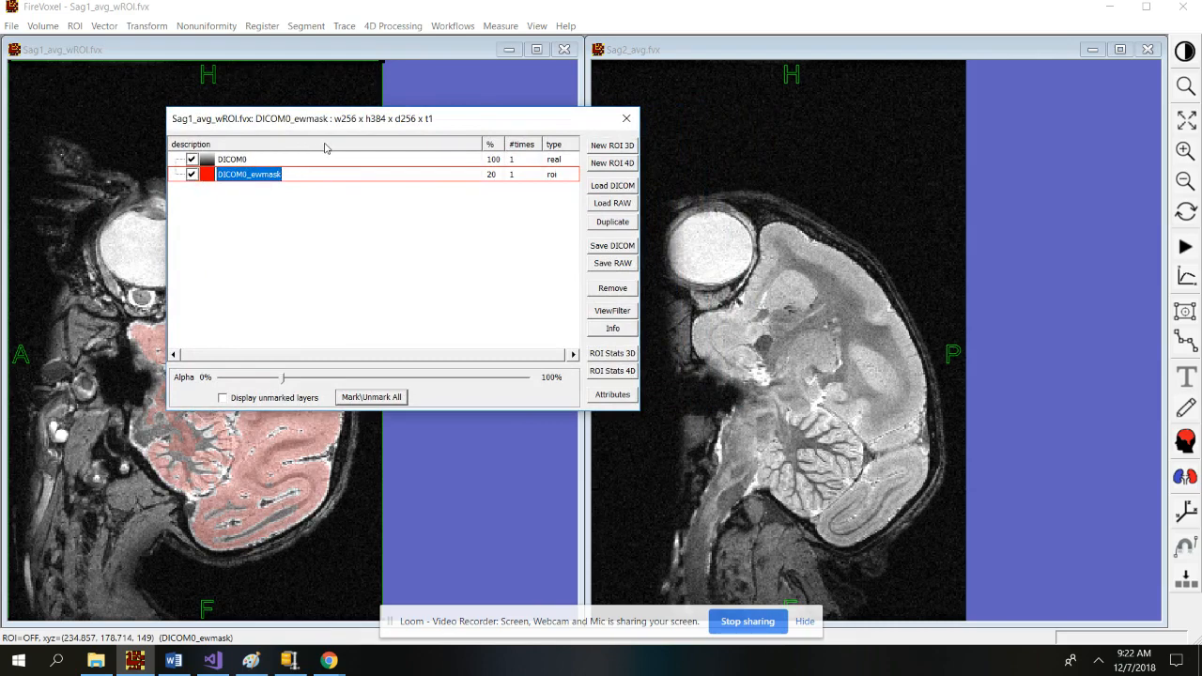
drag(351, 120, 329, 288)
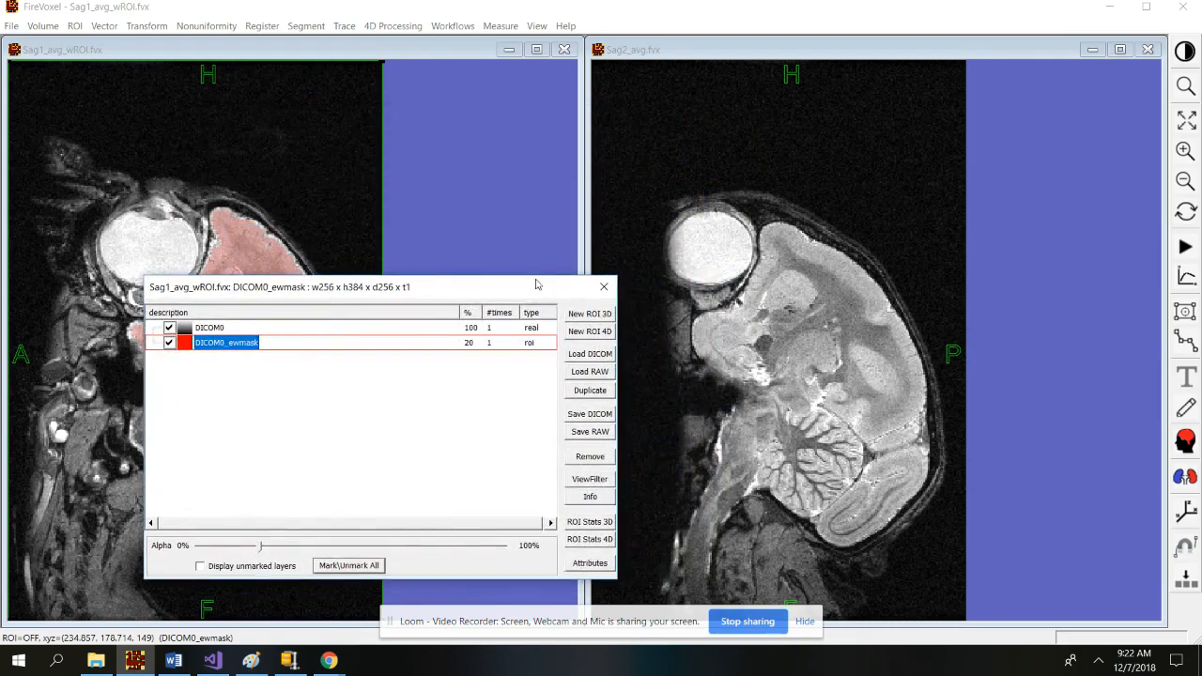
click(604, 288)
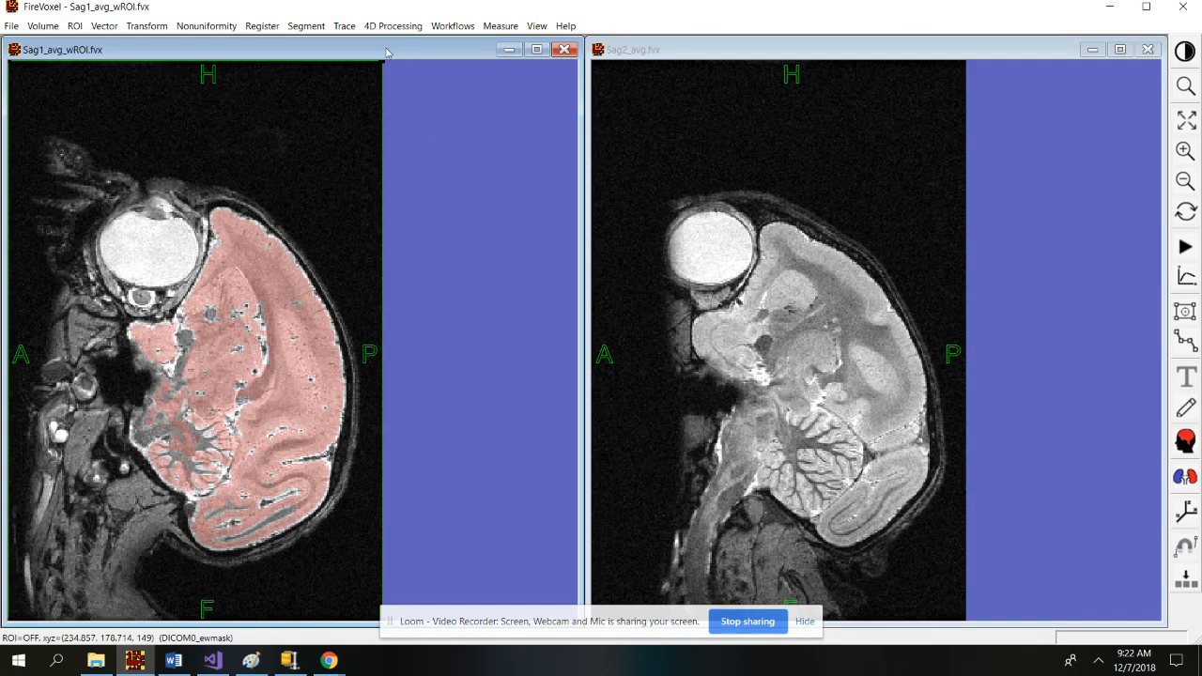
Start the Register Monkey brain workflow and agree to use the ROI as target.
click(461, 30)
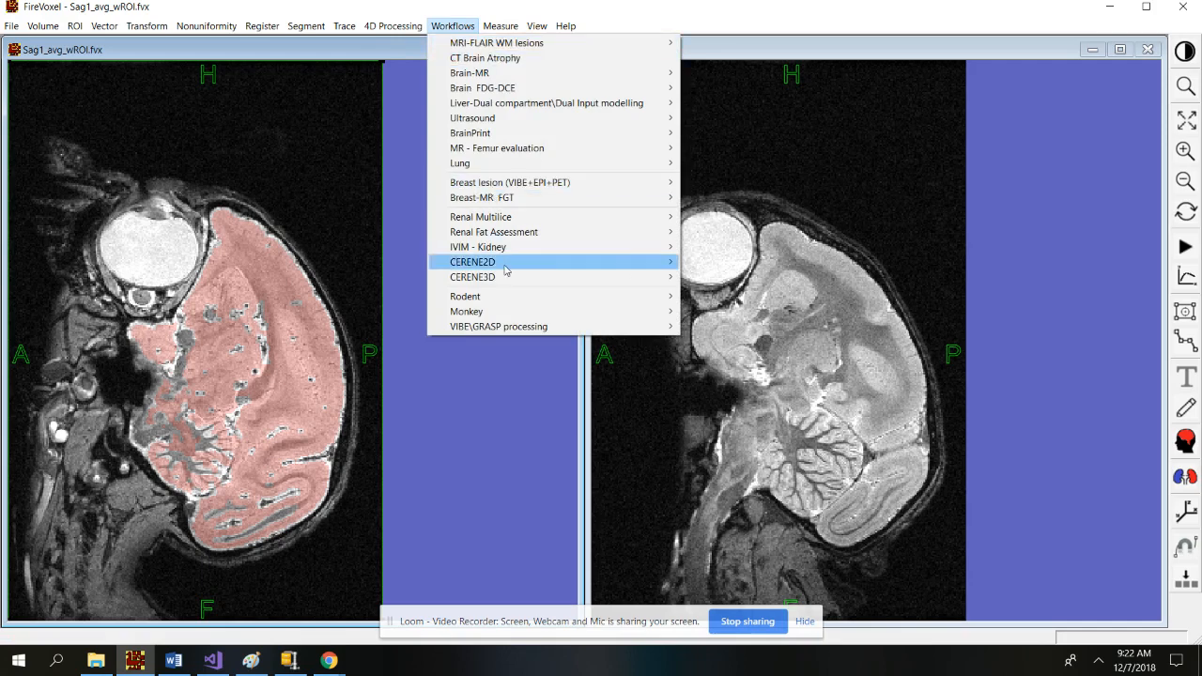
mouse_move(505, 313)
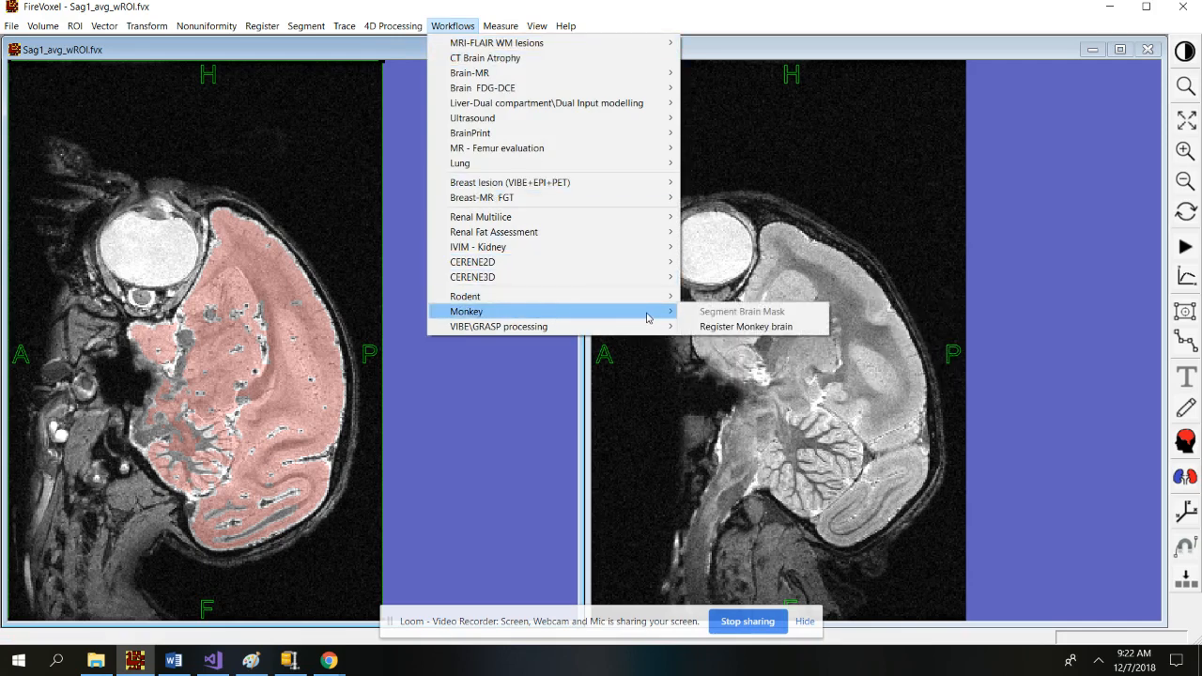
click(767, 329)
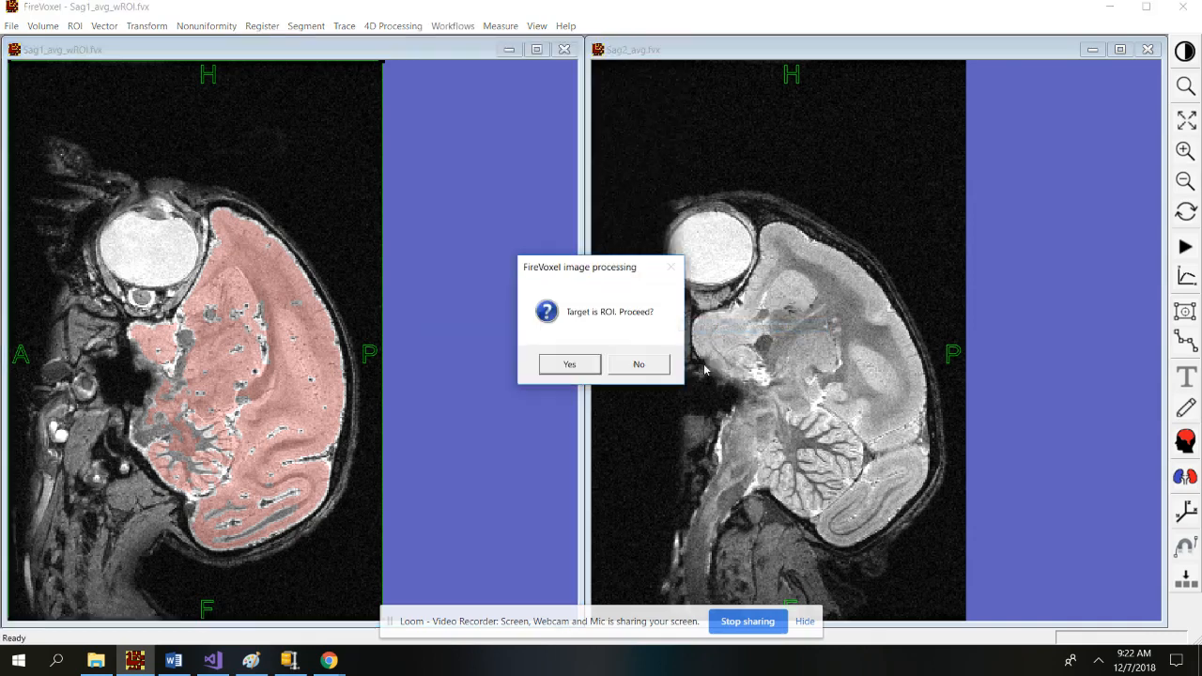
click(569, 364)
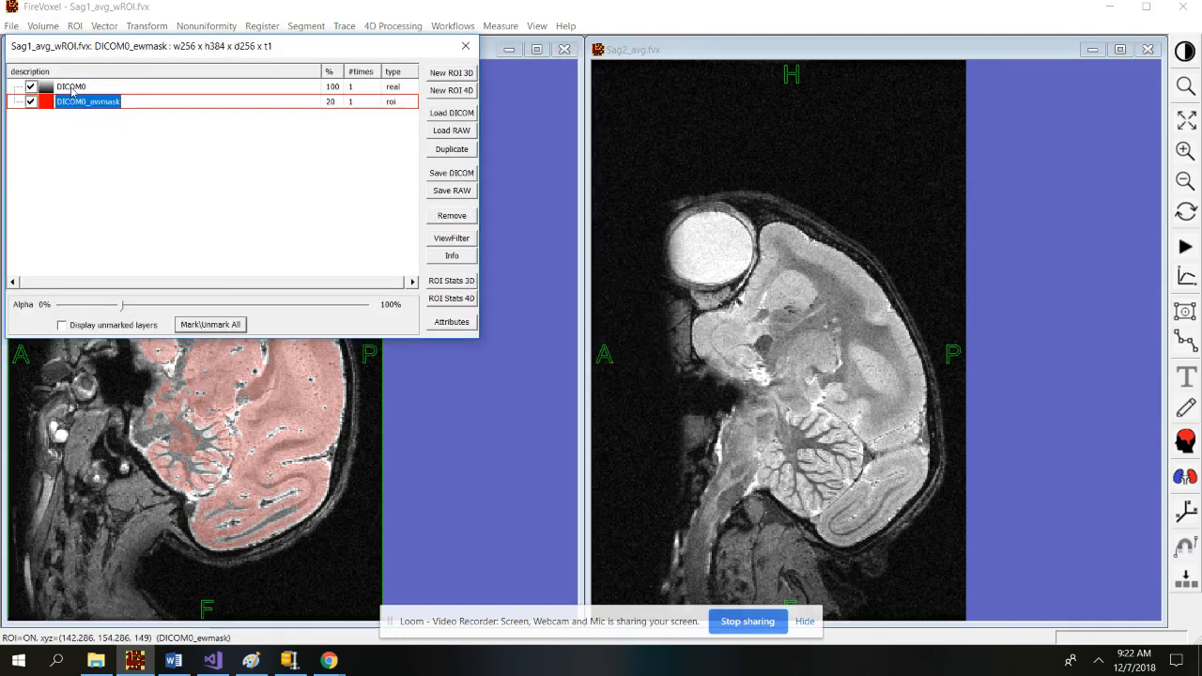
Make the DICOM0 image layer active instead of the brain mask and close the layer list.
click(72, 90)
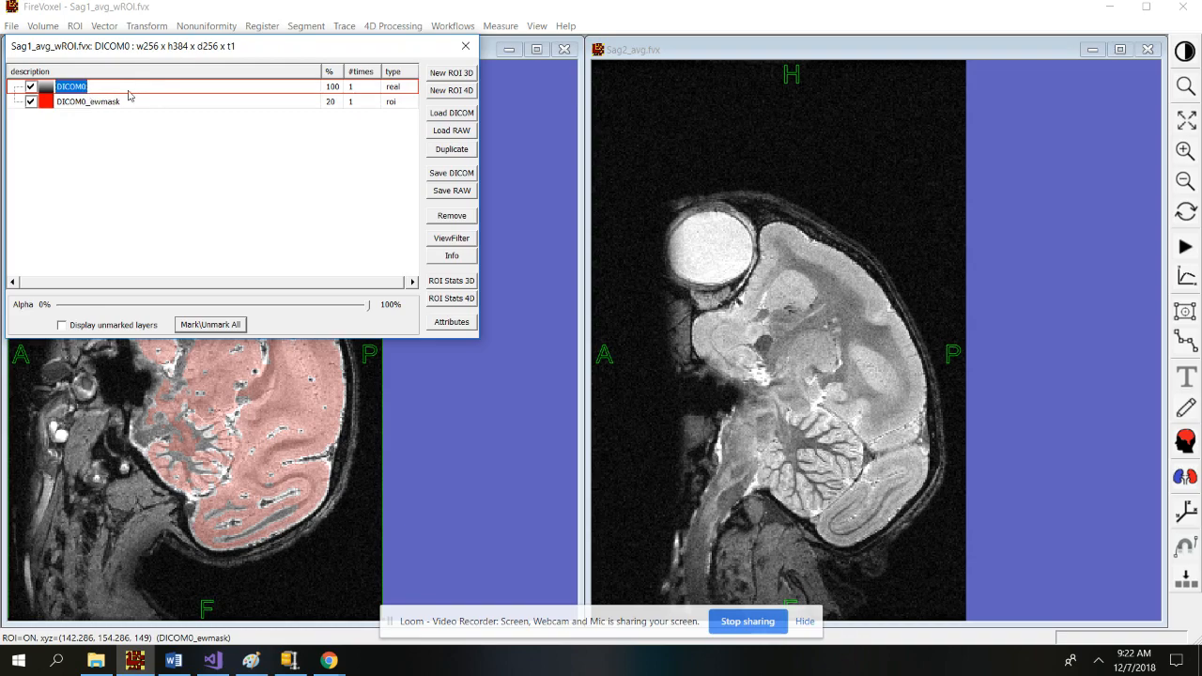
click(464, 45)
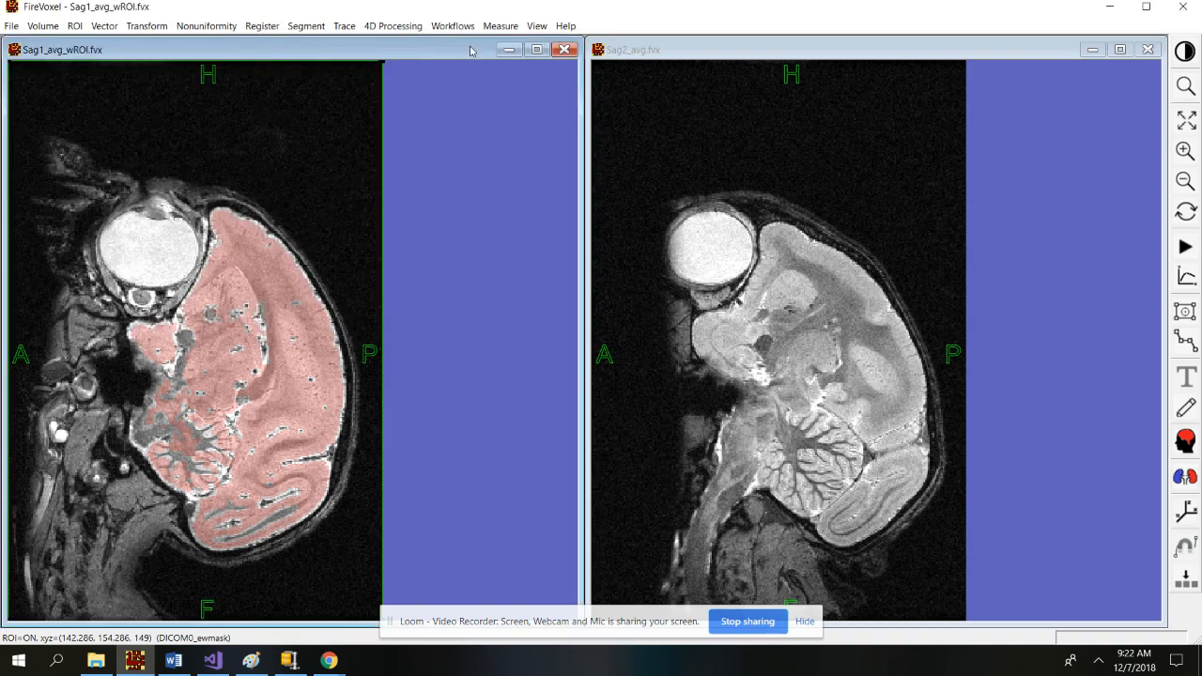
click(467, 31)
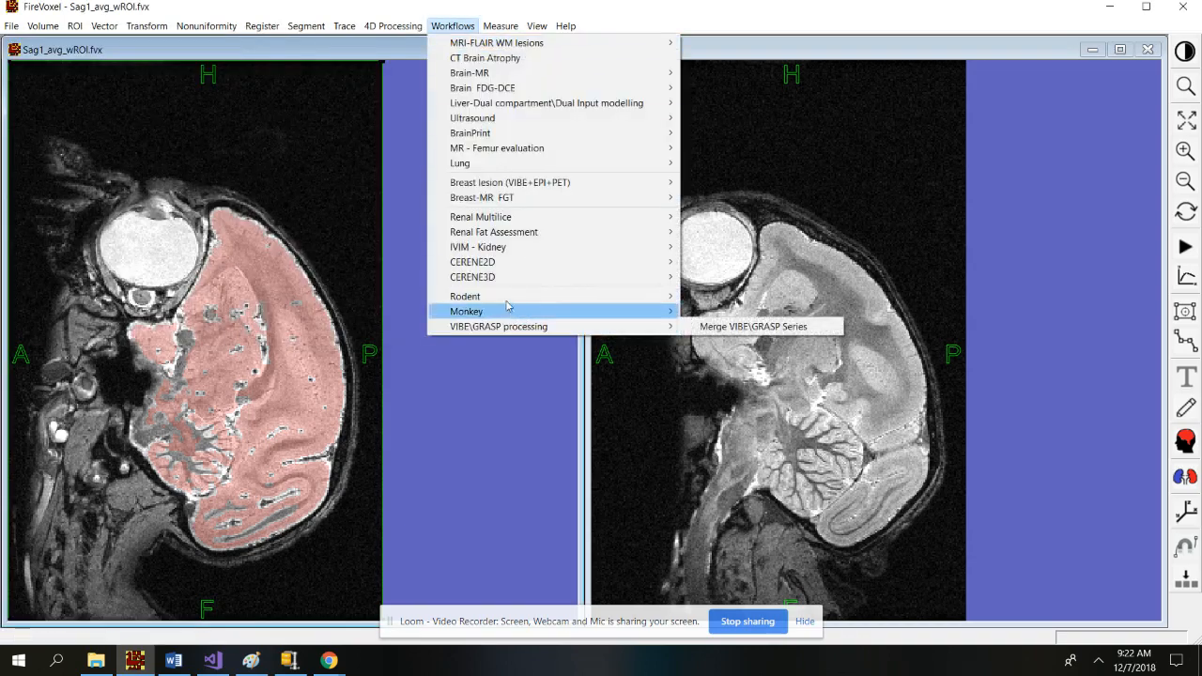
Run a rigid AutoFocus registration with Use Target ROI and the URAL measure.
click(808, 326)
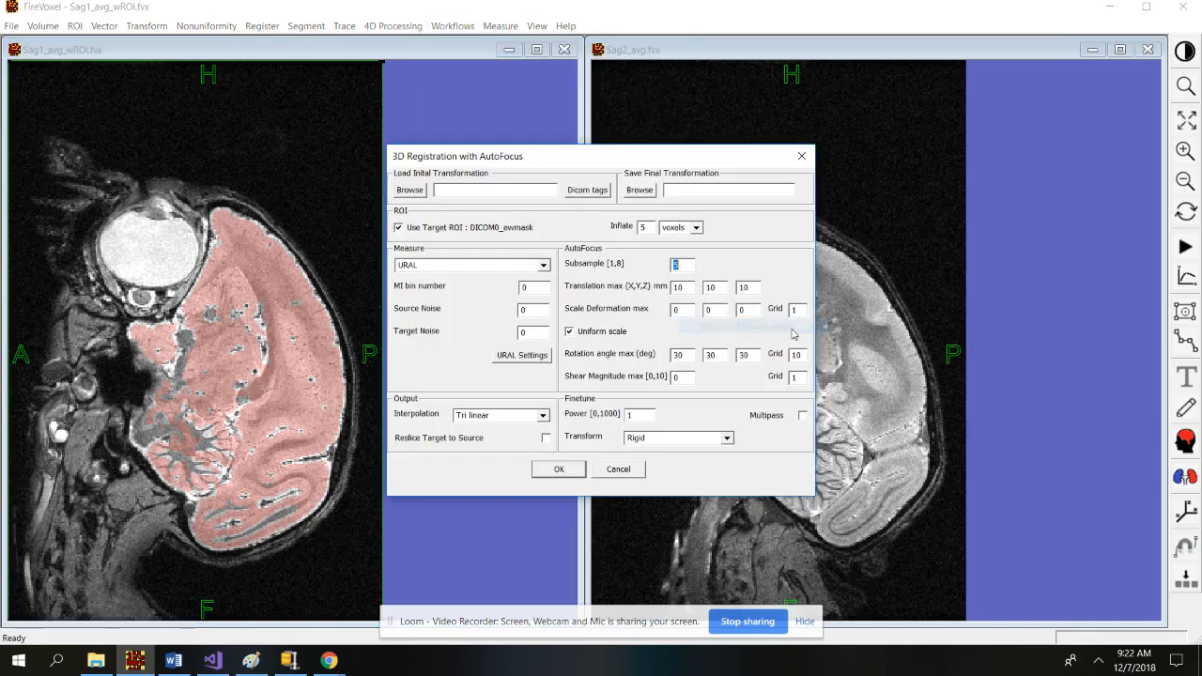
drag(595, 161, 369, 149)
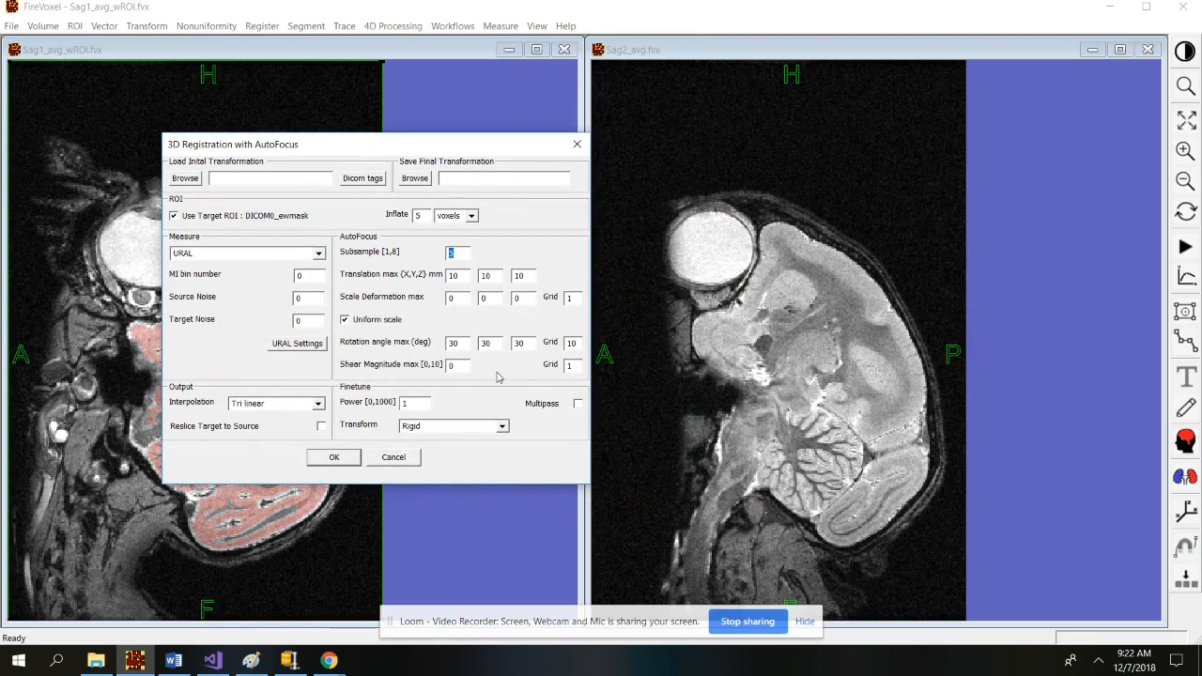
click(334, 460)
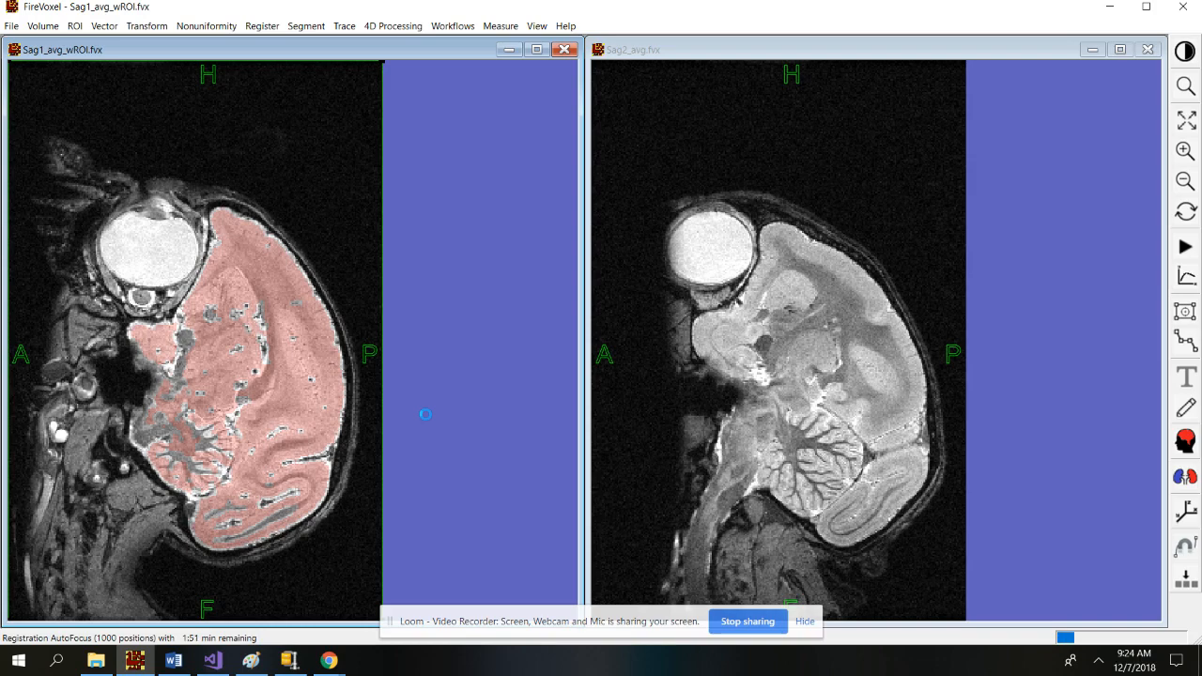
Open Task Manager with Ctrl+Shift+Esc while the registration runs.
key(ctrl+shift+Escape)
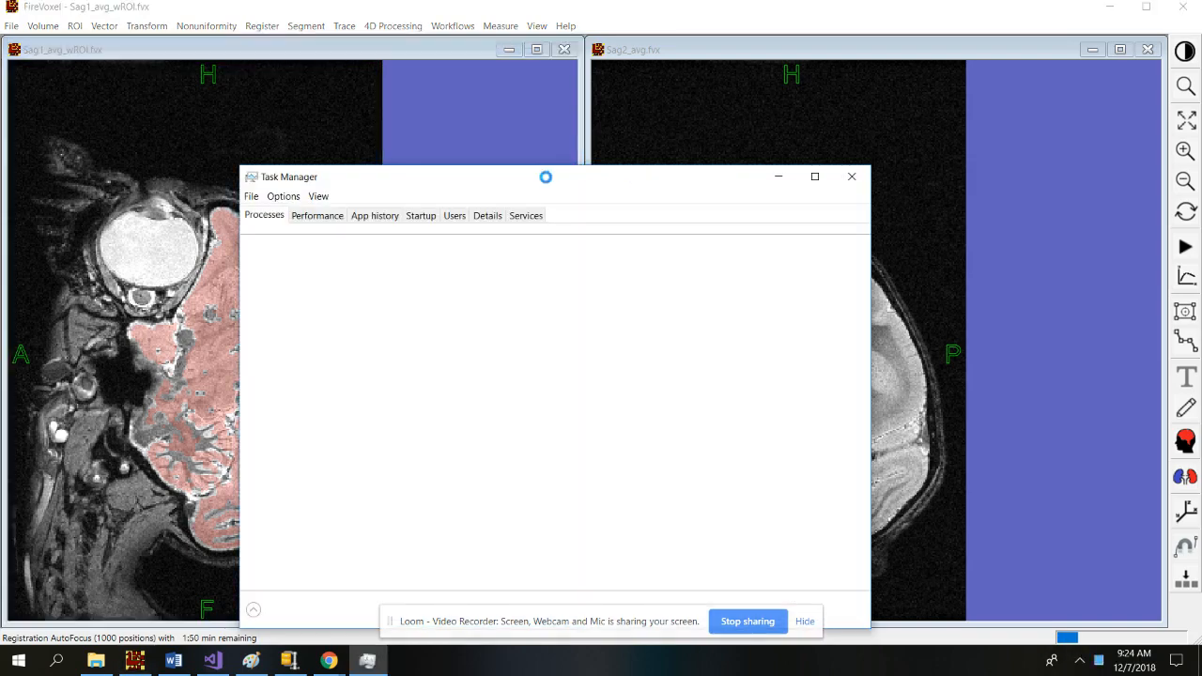
Check CPU load under Performance, browse the remaining tabs to Services, then close Task Manager.
drag(546, 176, 738, 153)
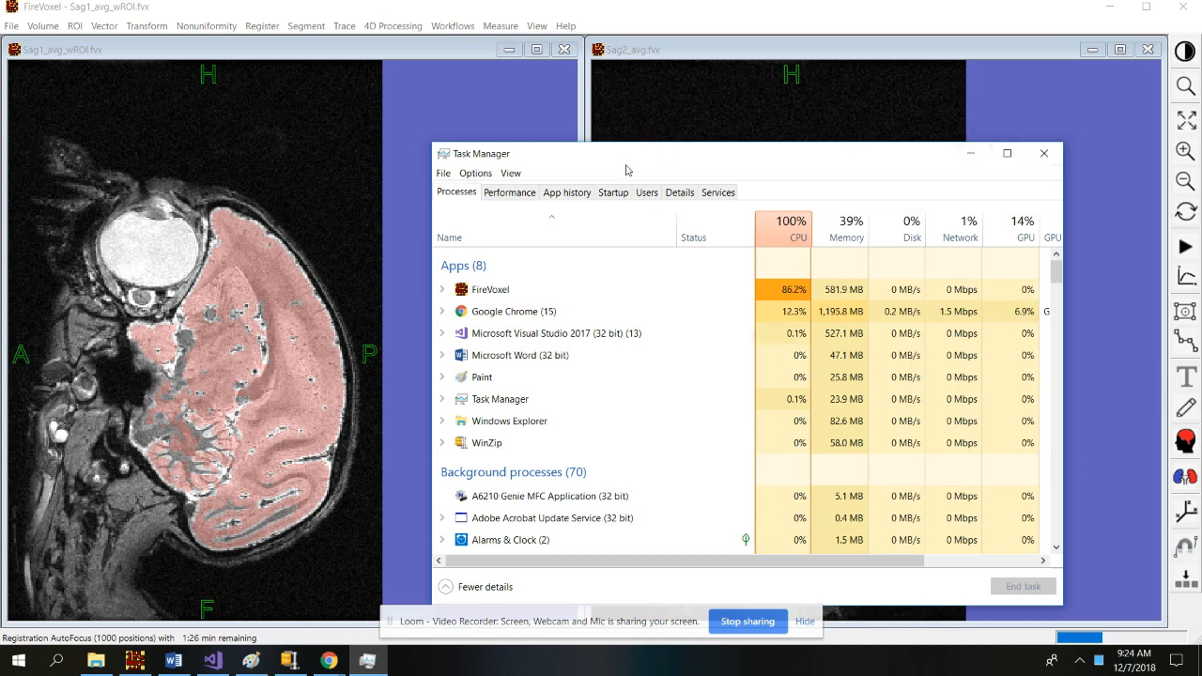
click(509, 191)
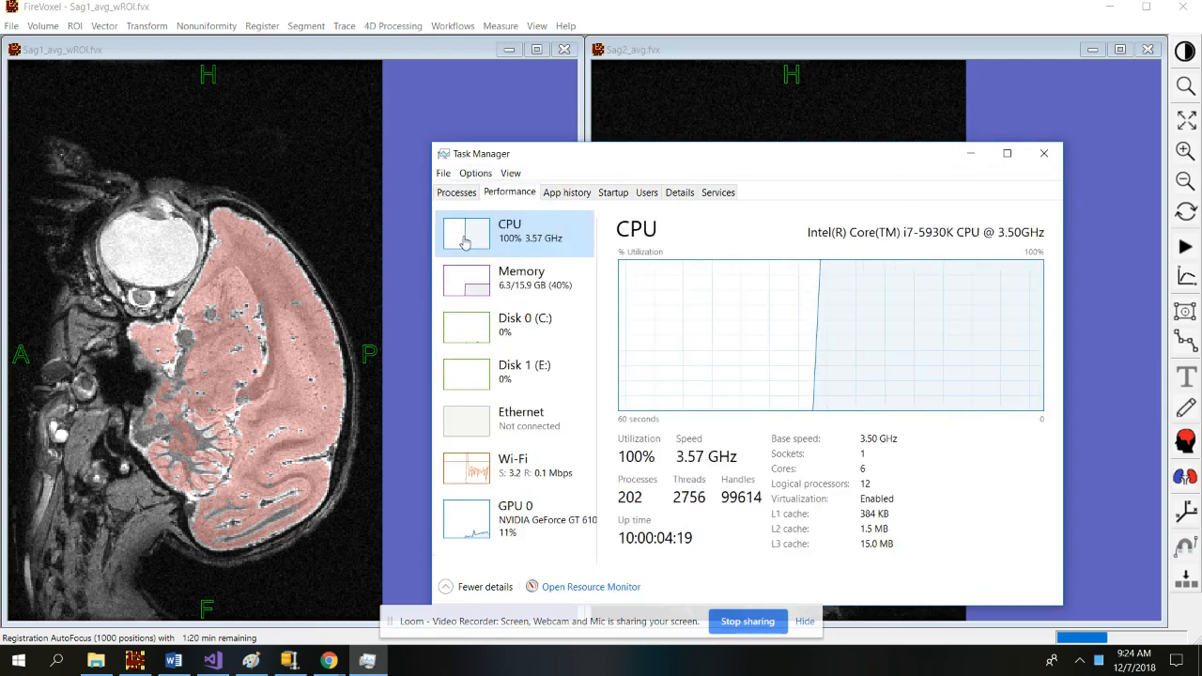
click(575, 194)
click(614, 194)
click(647, 193)
click(682, 193)
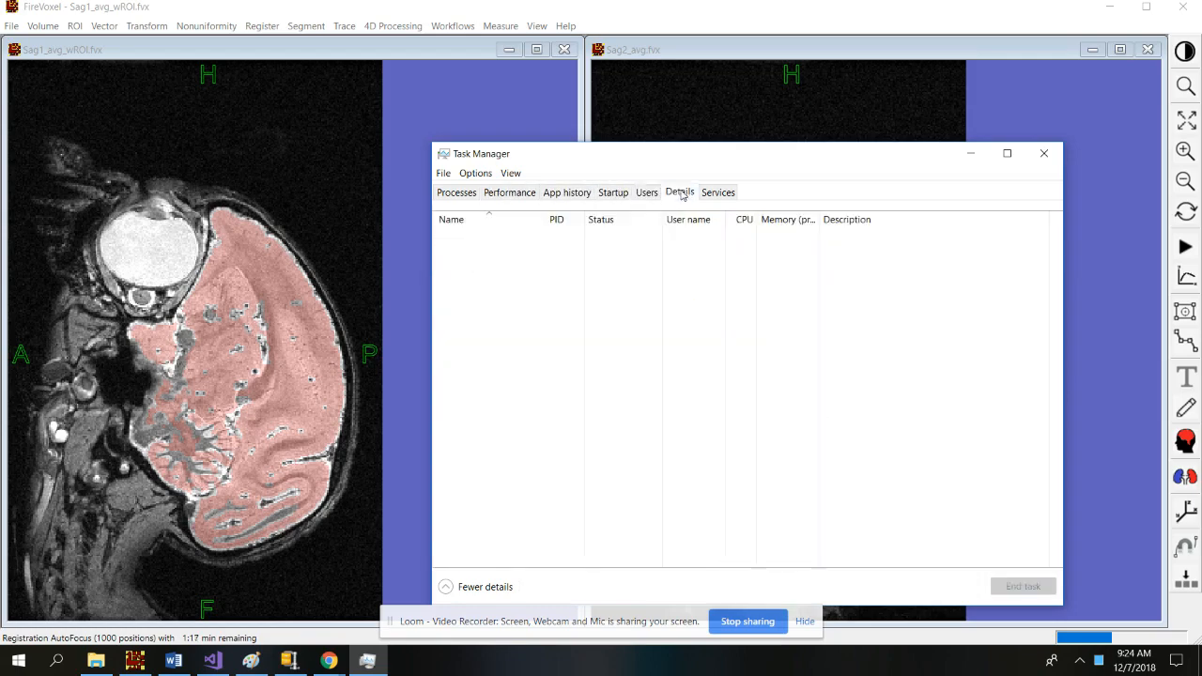
click(717, 193)
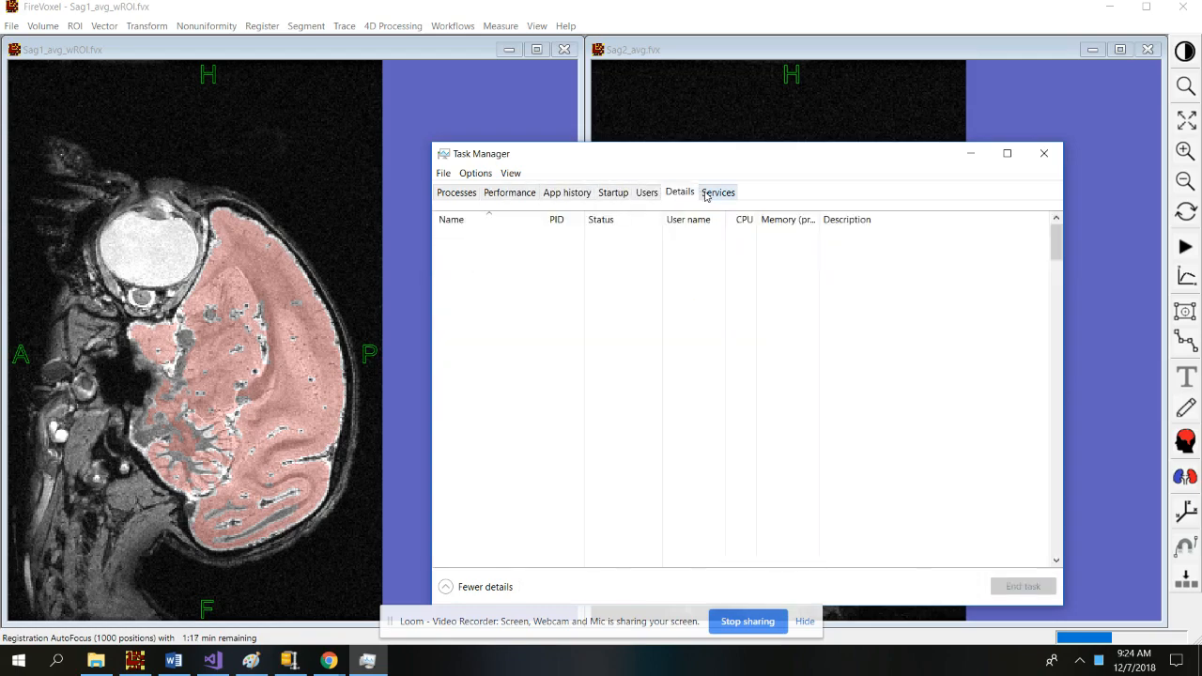
click(1044, 153)
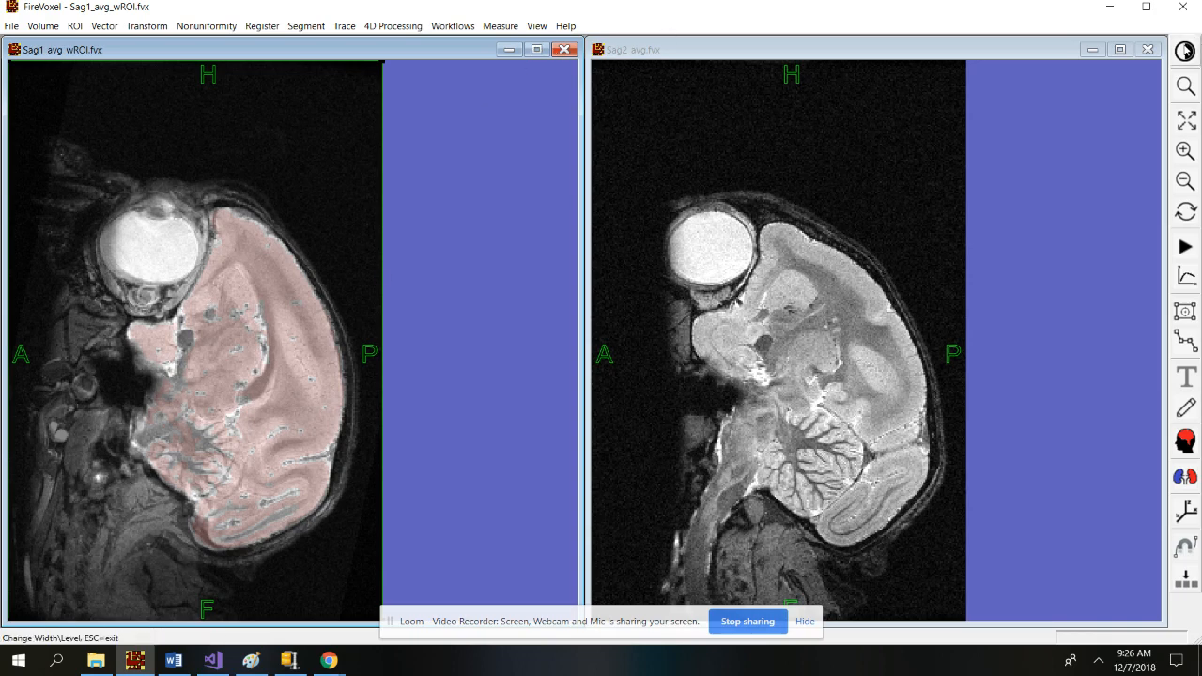
Close Sag2, put DICOM0_ewmask last and hidden, and open DICOM1_registered's colour mapping.
click(1148, 50)
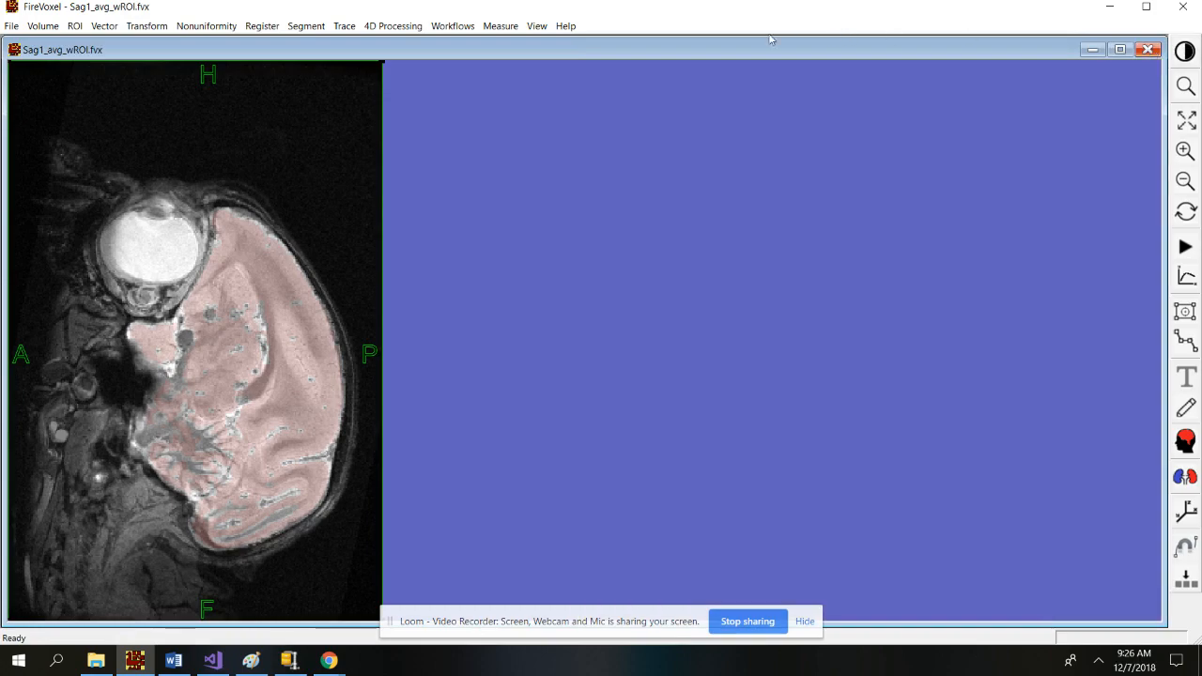
double_click(343, 178)
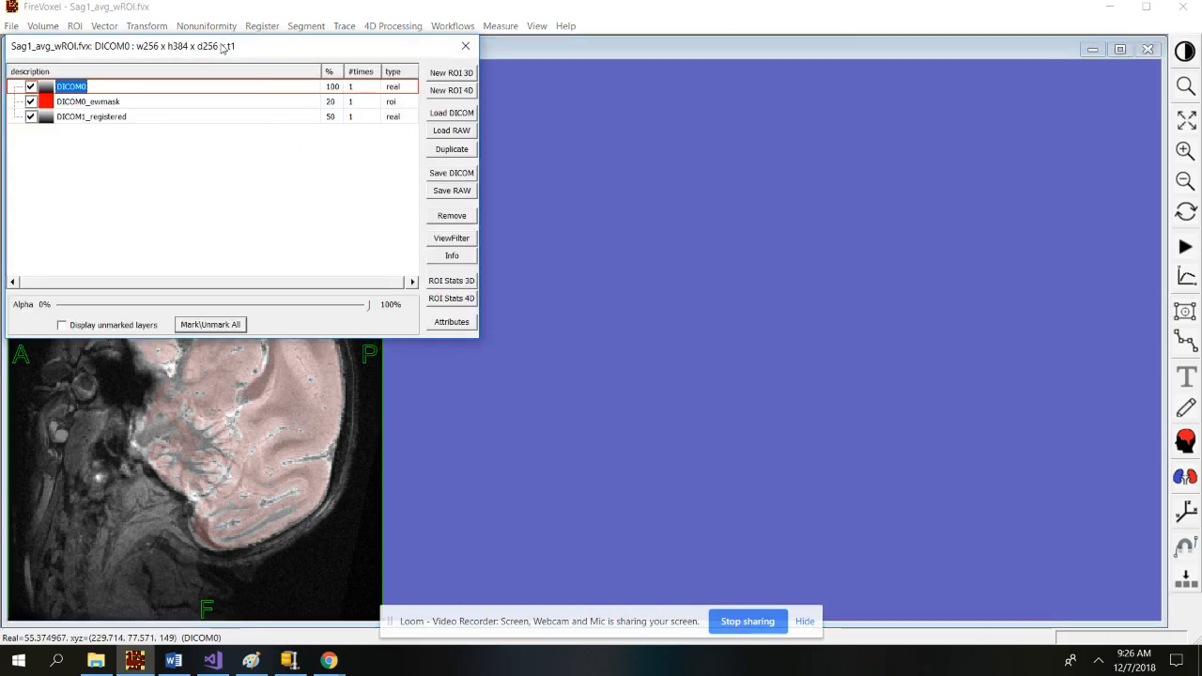
drag(221, 45, 829, 158)
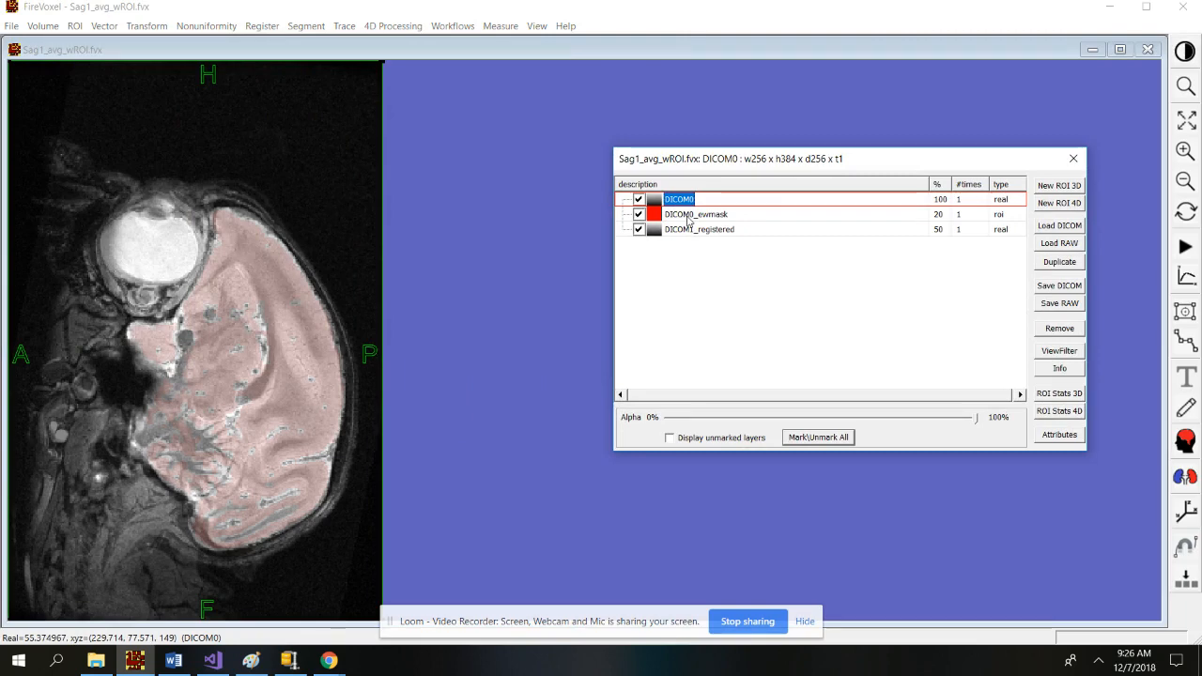
drag(689, 221, 692, 247)
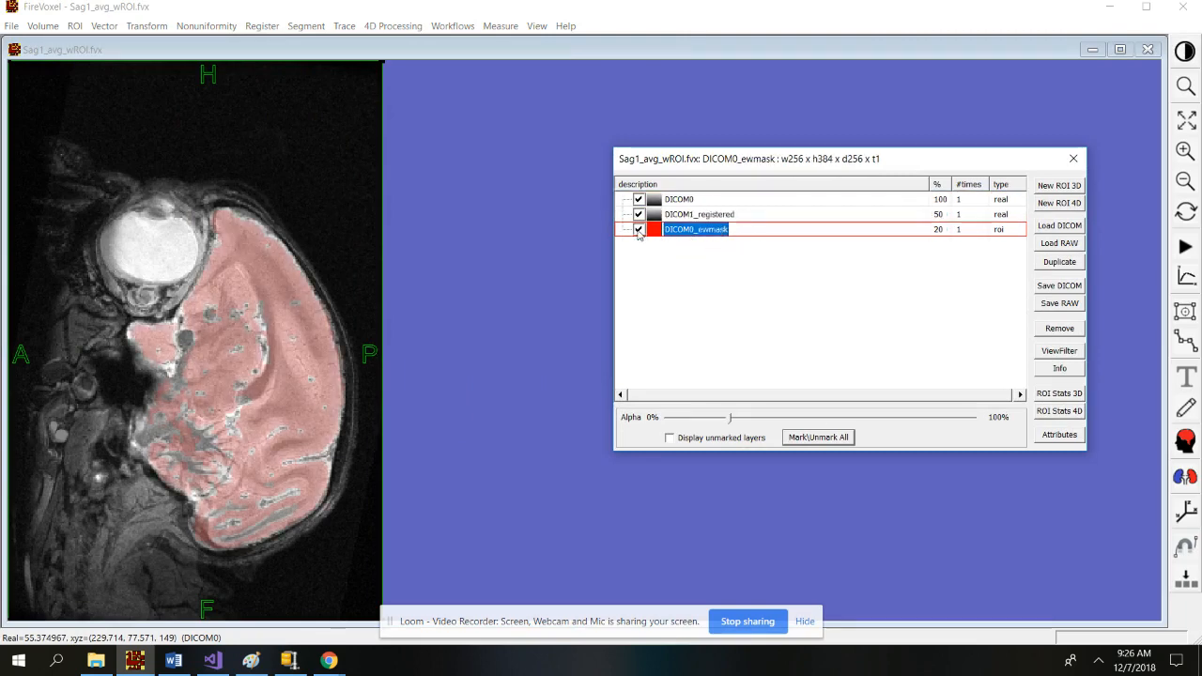
click(639, 230)
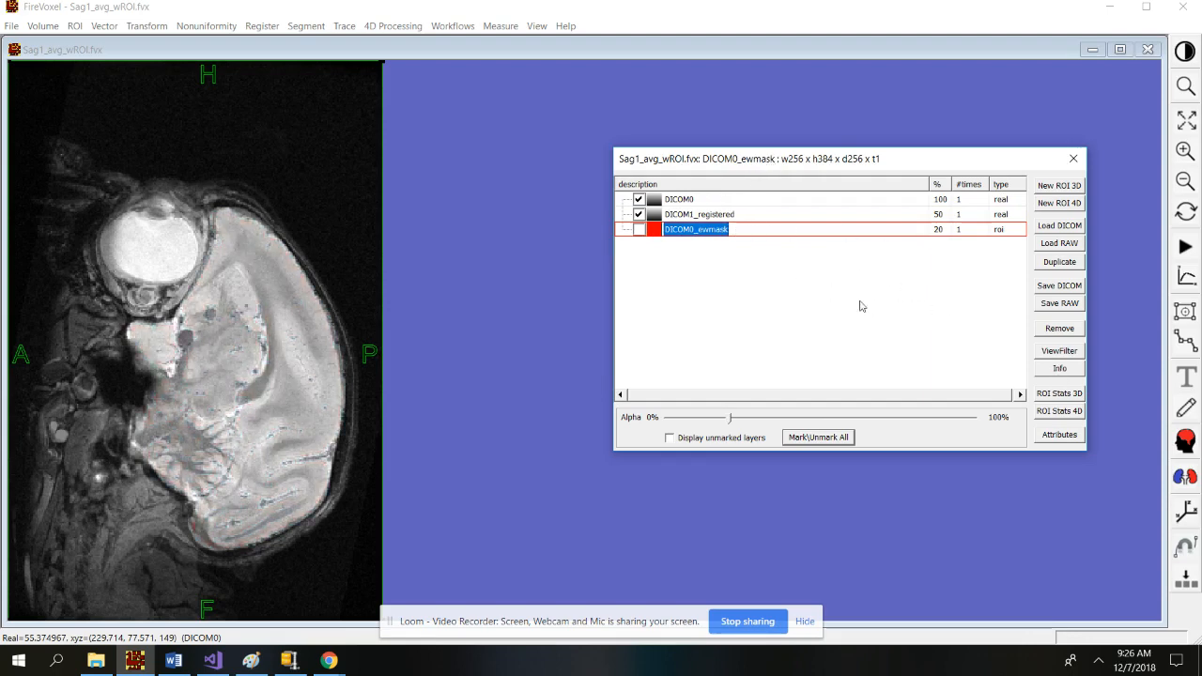
click(704, 215)
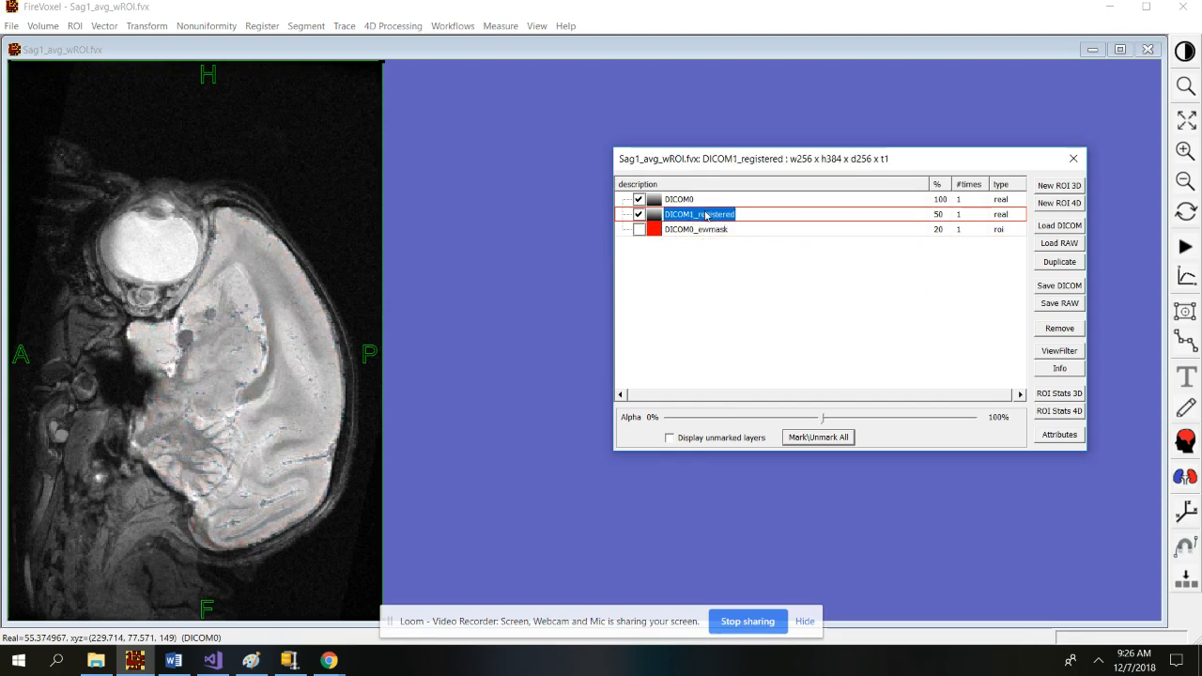
click(1061, 351)
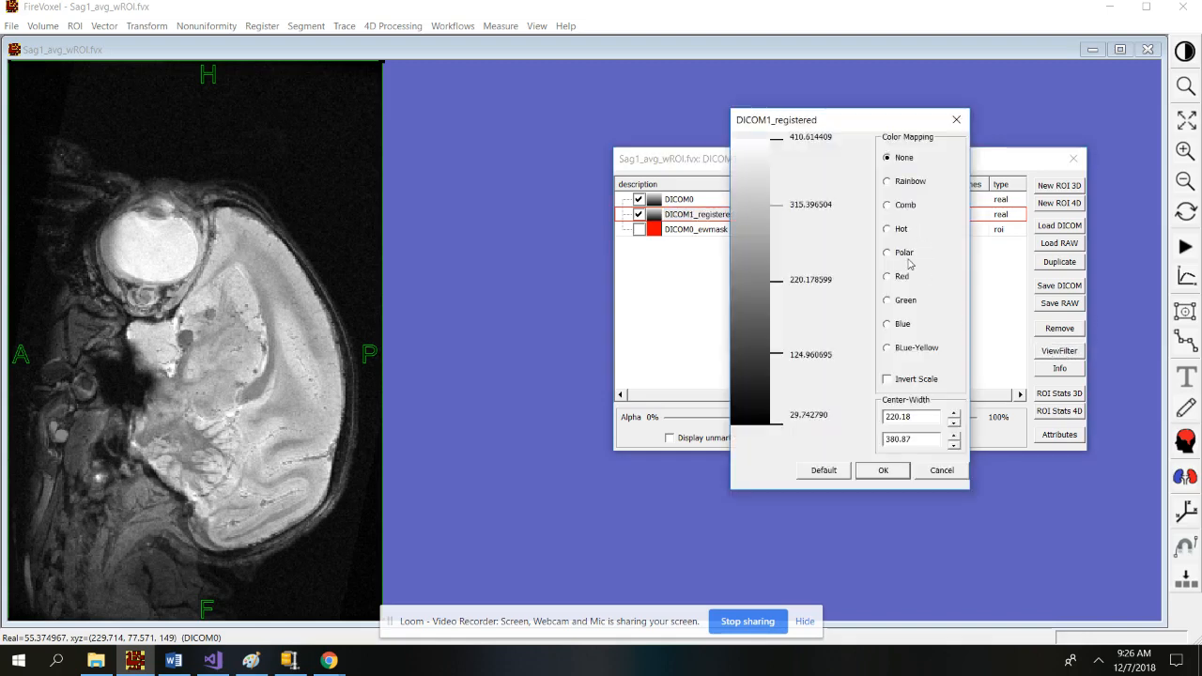
Give DICOM1_registered a Rainbow colour map at 35% opacity and close the layer list.
click(888, 181)
click(874, 470)
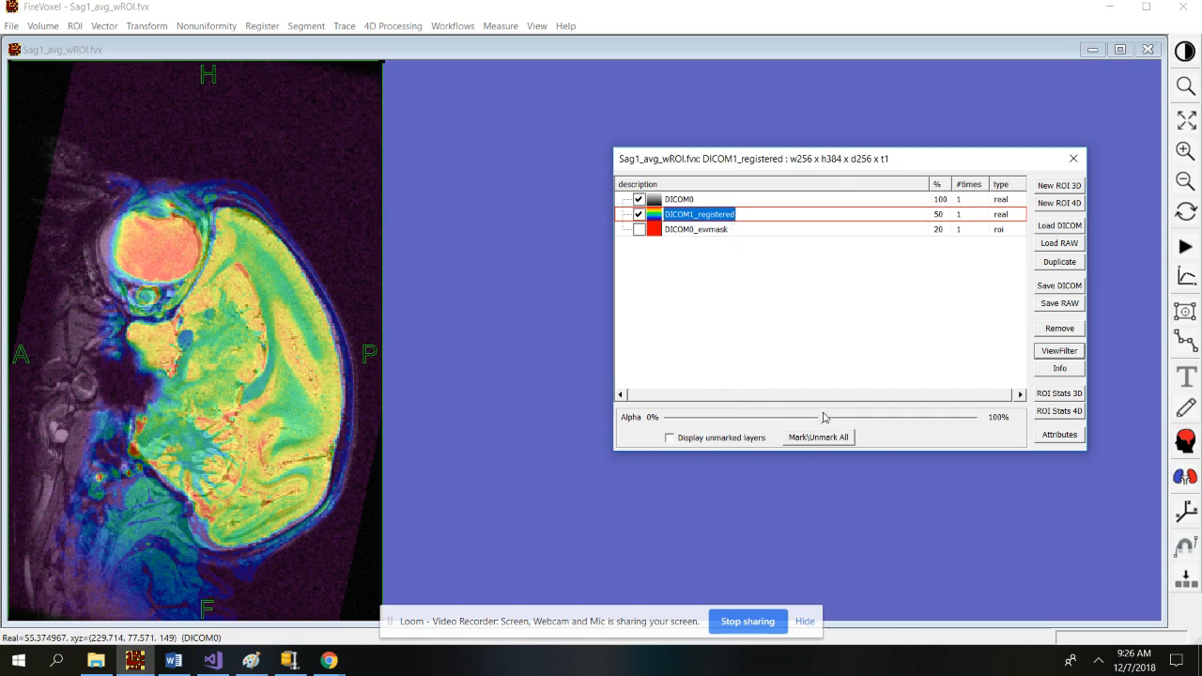
drag(823, 418, 776, 417)
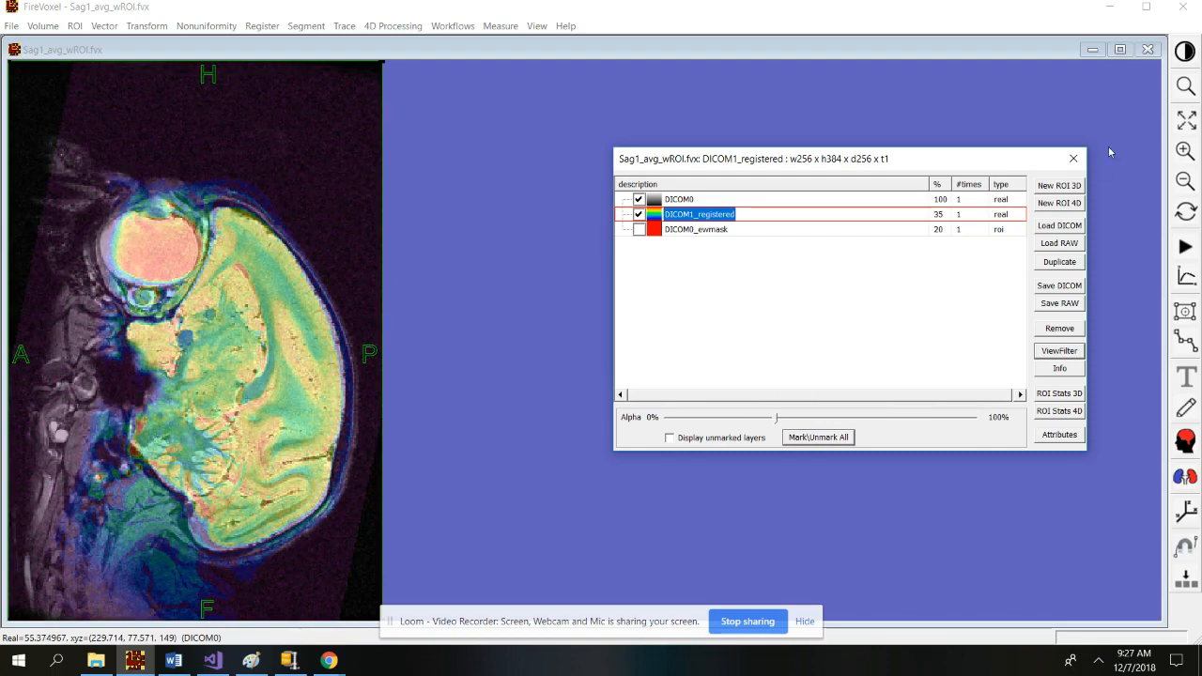
click(1074, 158)
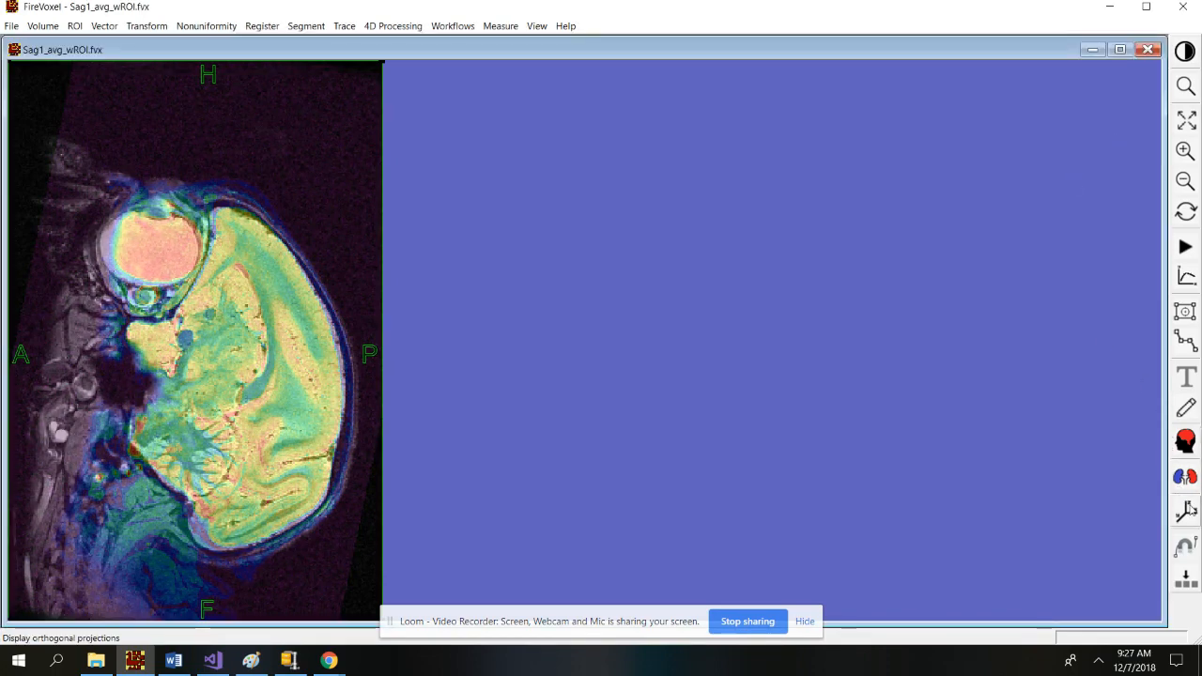
Show axial, coronal and sagittal views and set DICOM1_registered's opacity to 50%.
click(1187, 508)
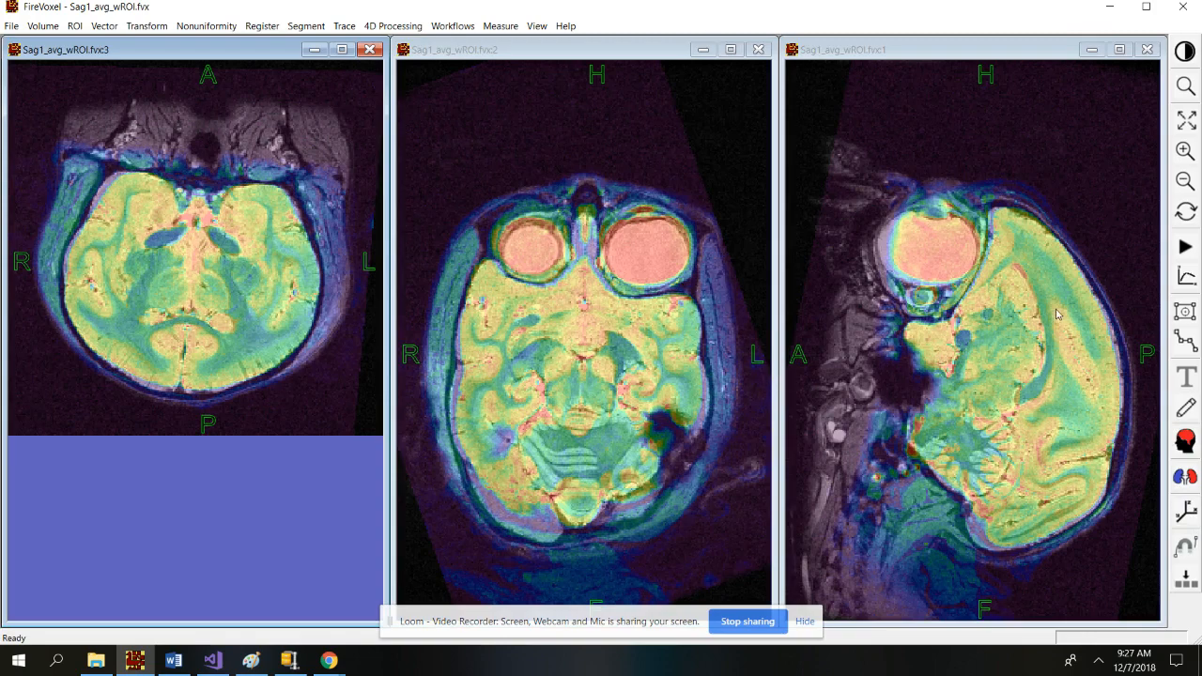
right_click(298, 306)
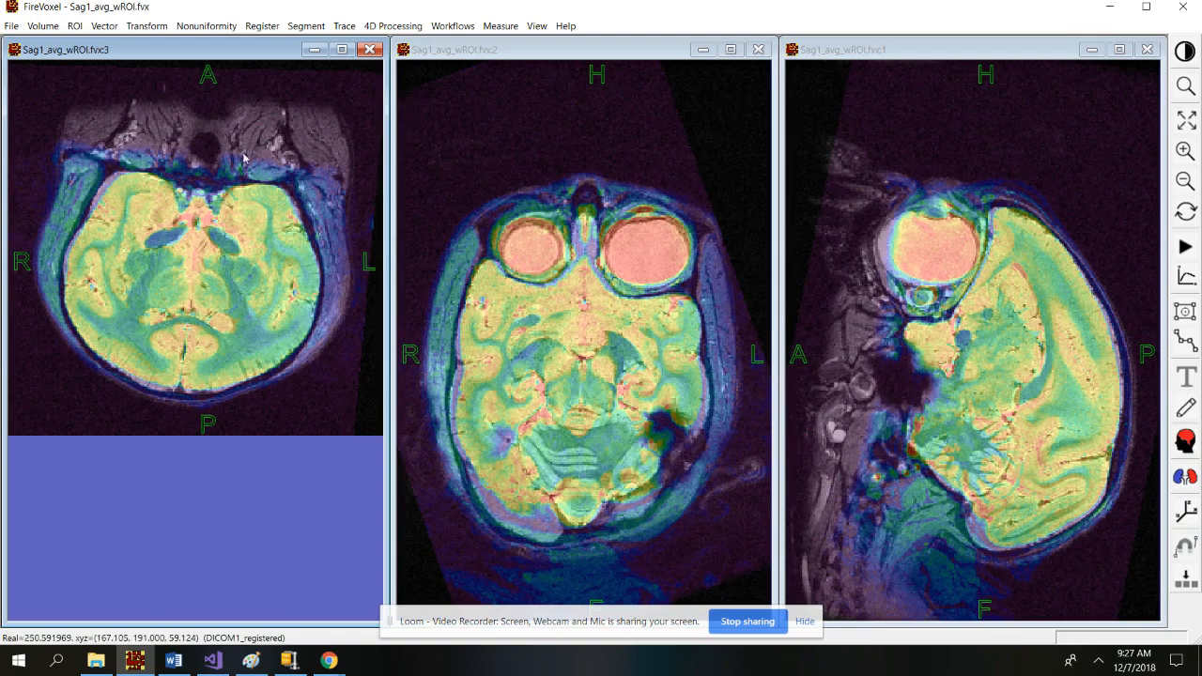
drag(230, 45, 797, 129)
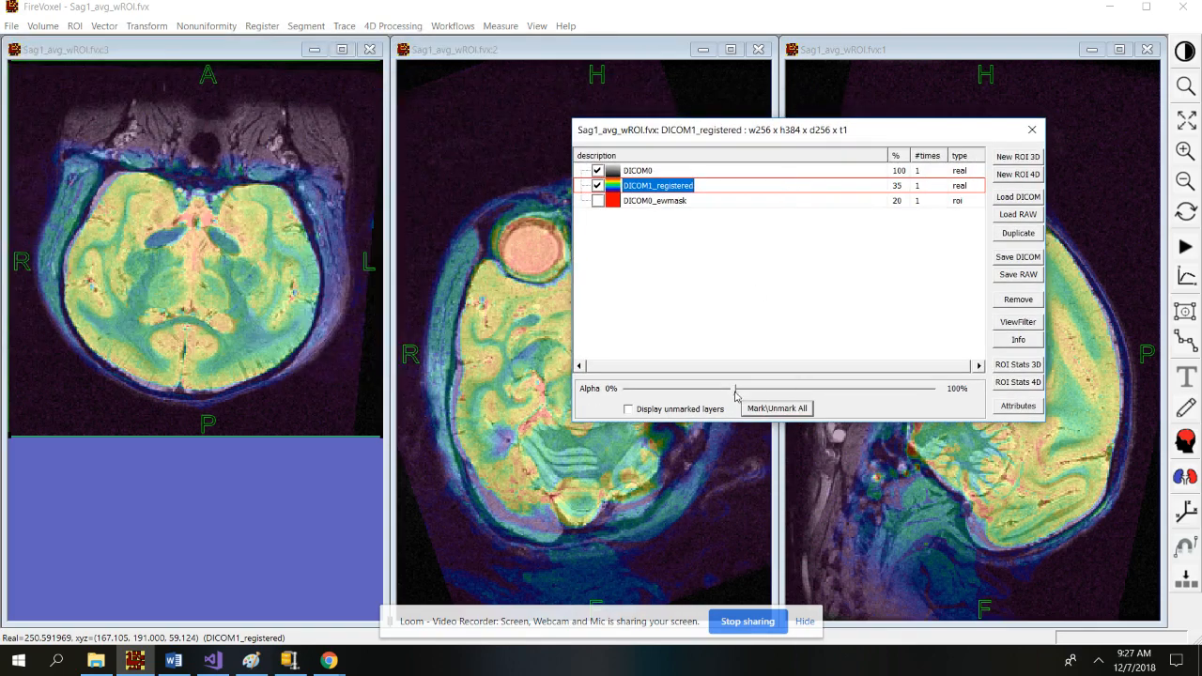
drag(736, 389, 846, 390)
drag(950, 378, 780, 390)
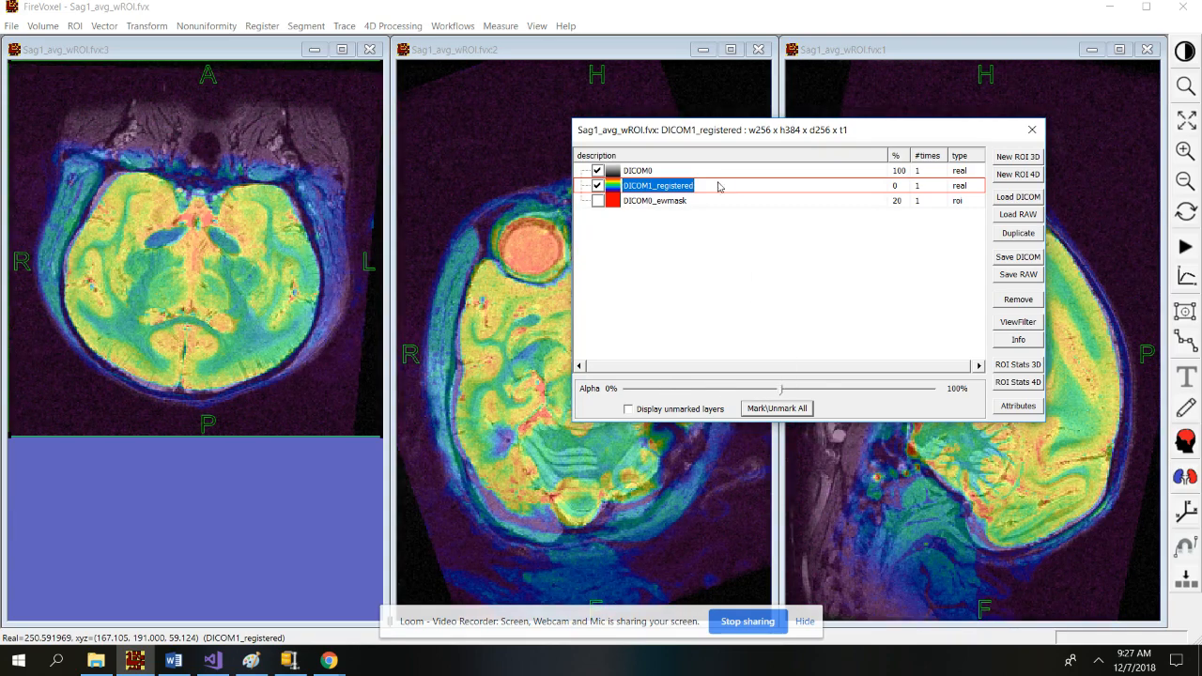
click(645, 171)
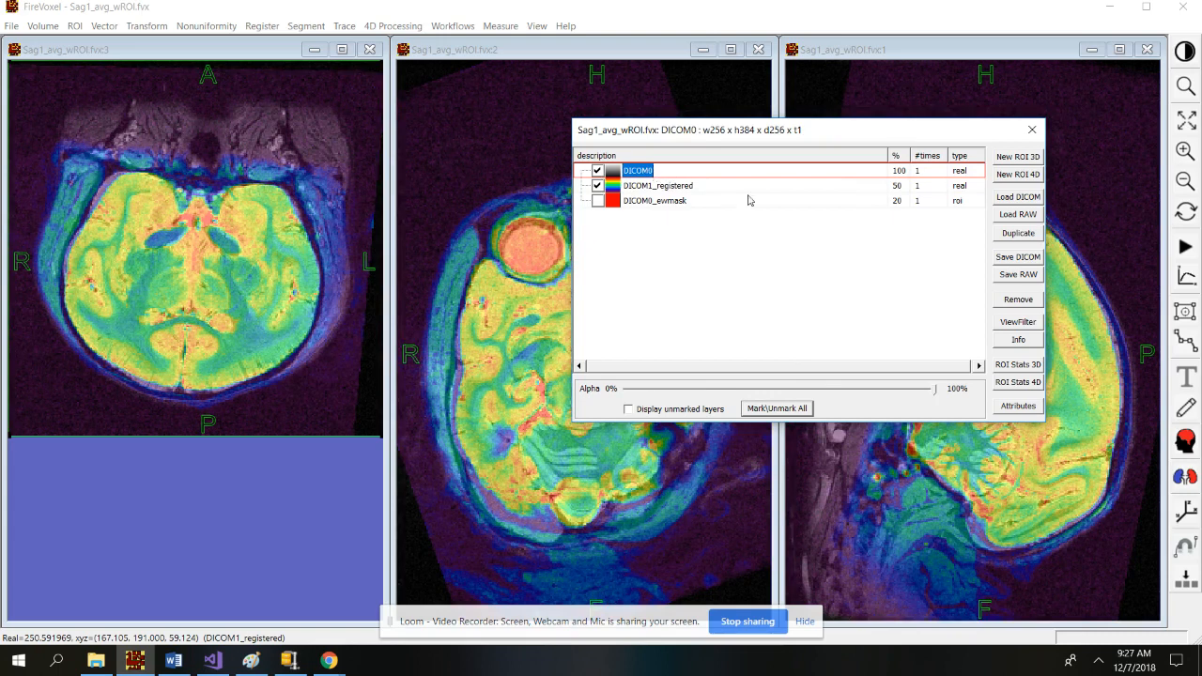
click(1020, 324)
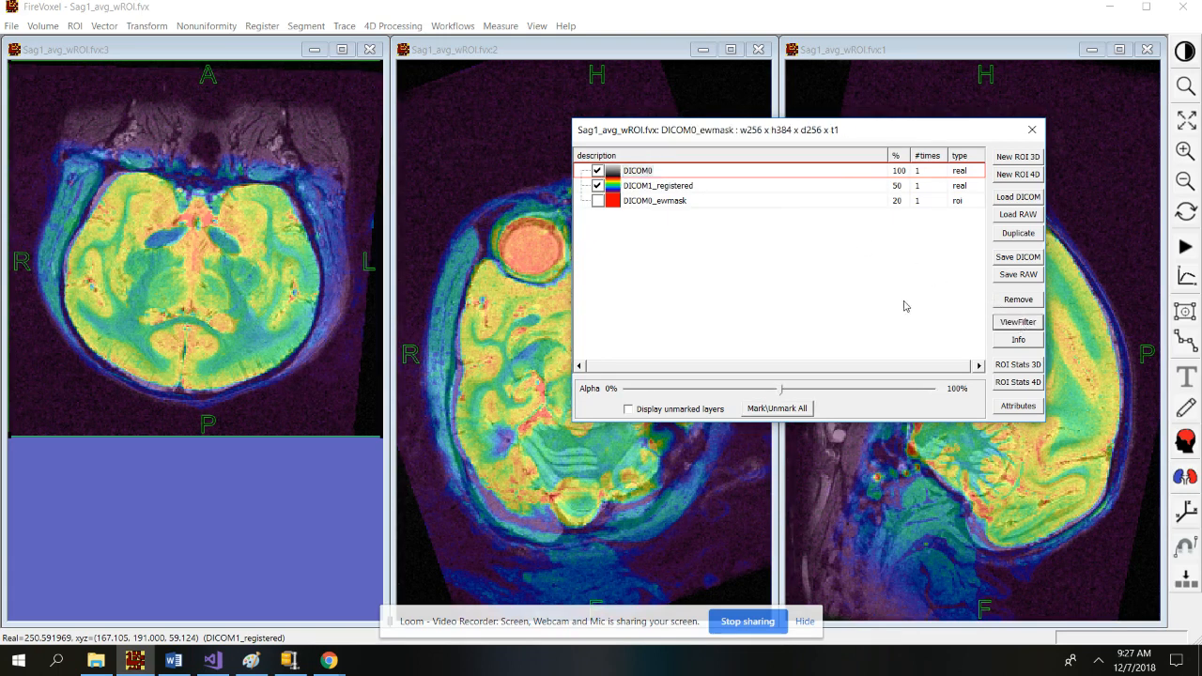
Apply a Red colour map to the DICOM0 layer.
click(1011, 326)
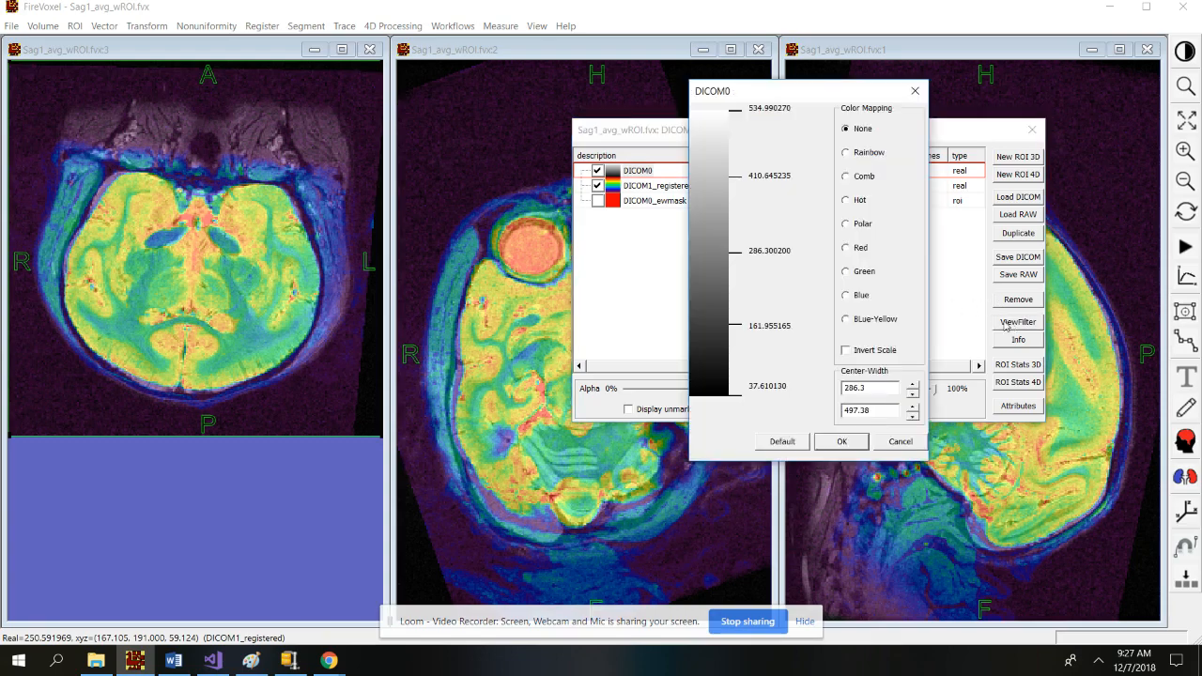
click(849, 249)
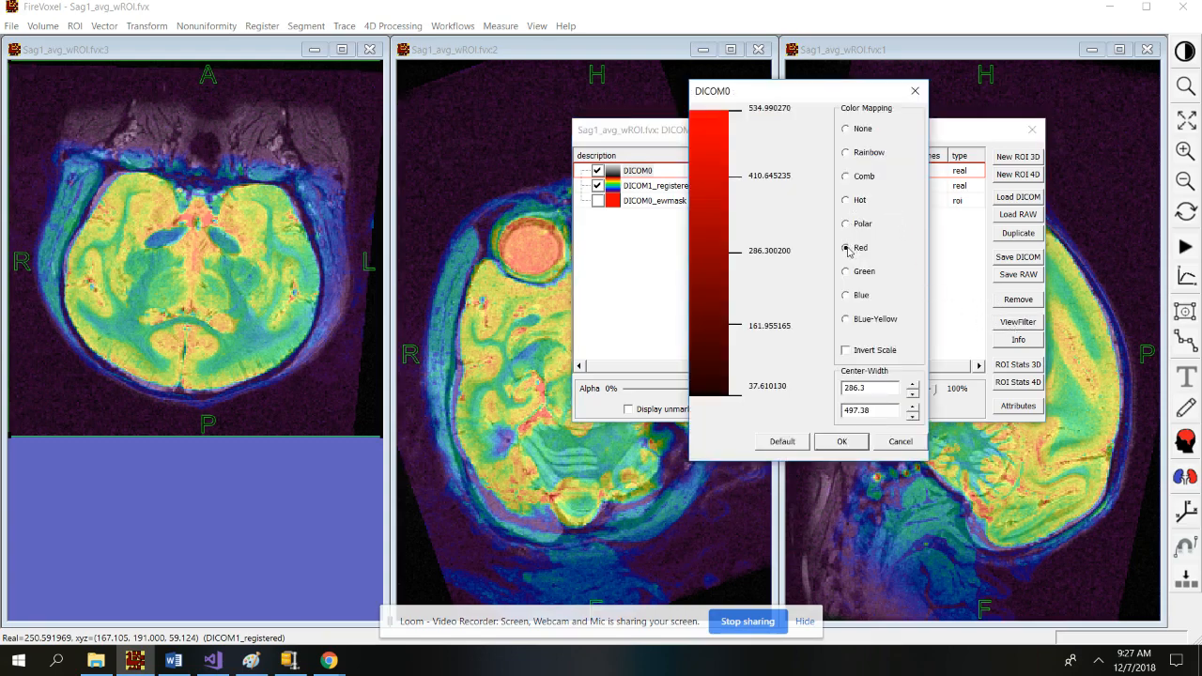
click(842, 442)
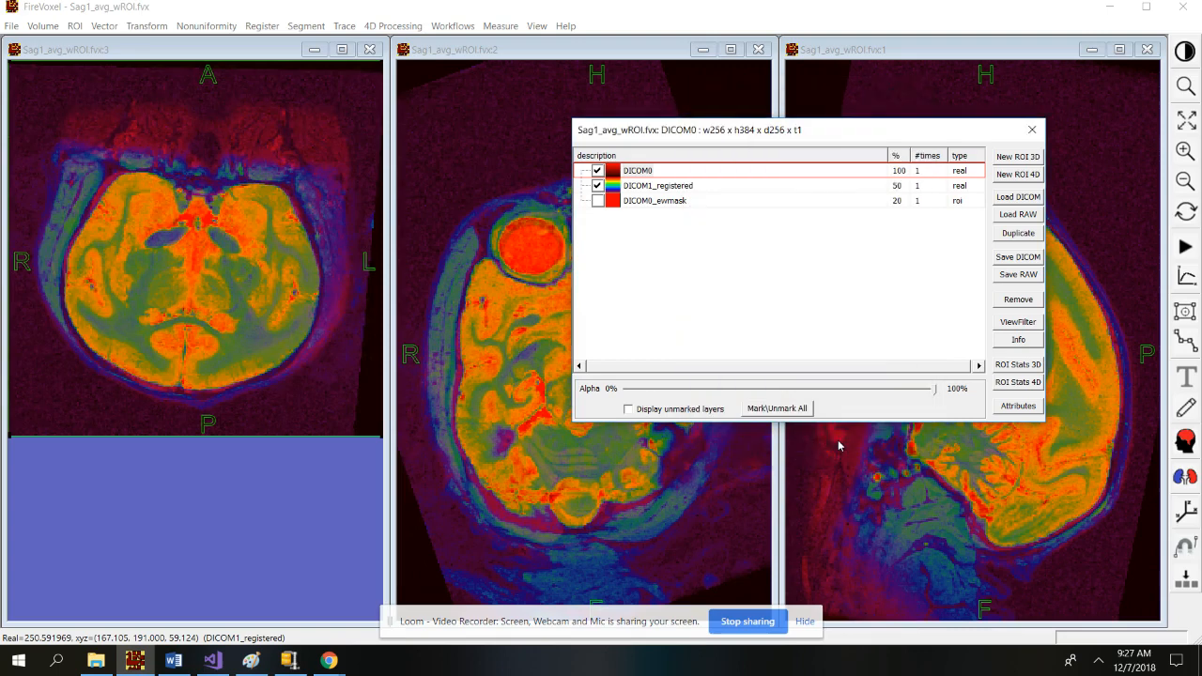
Apply a Green colour map to DICOM1_registered and close the layer list.
click(674, 192)
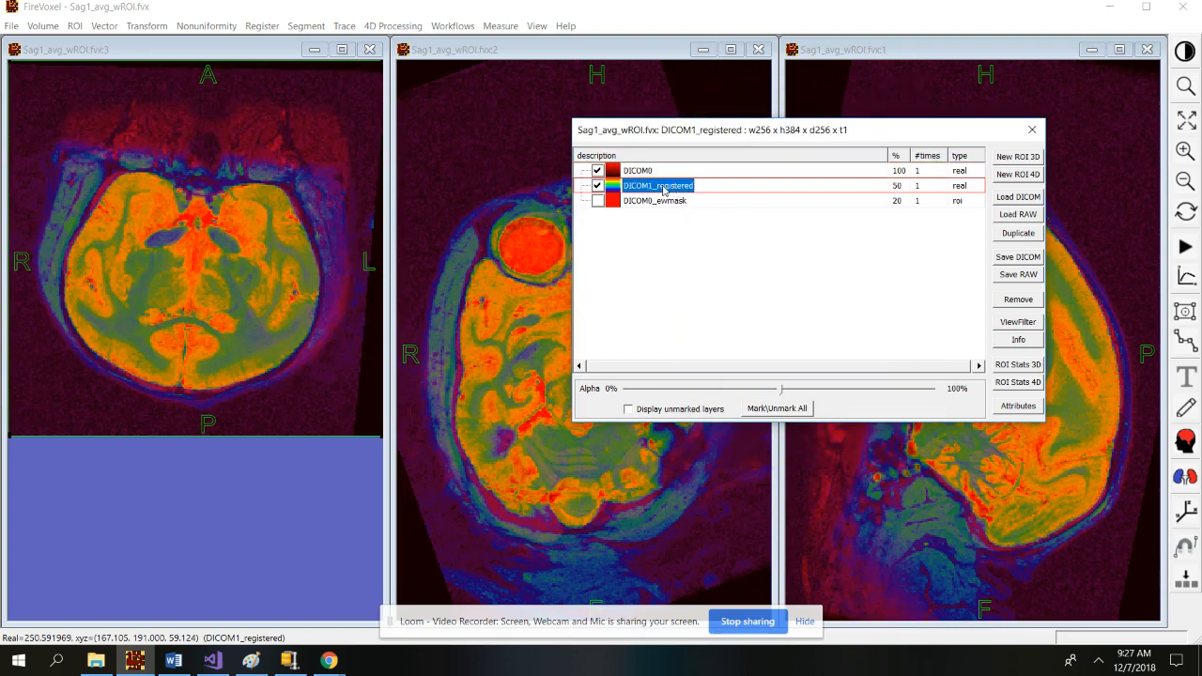
click(1021, 321)
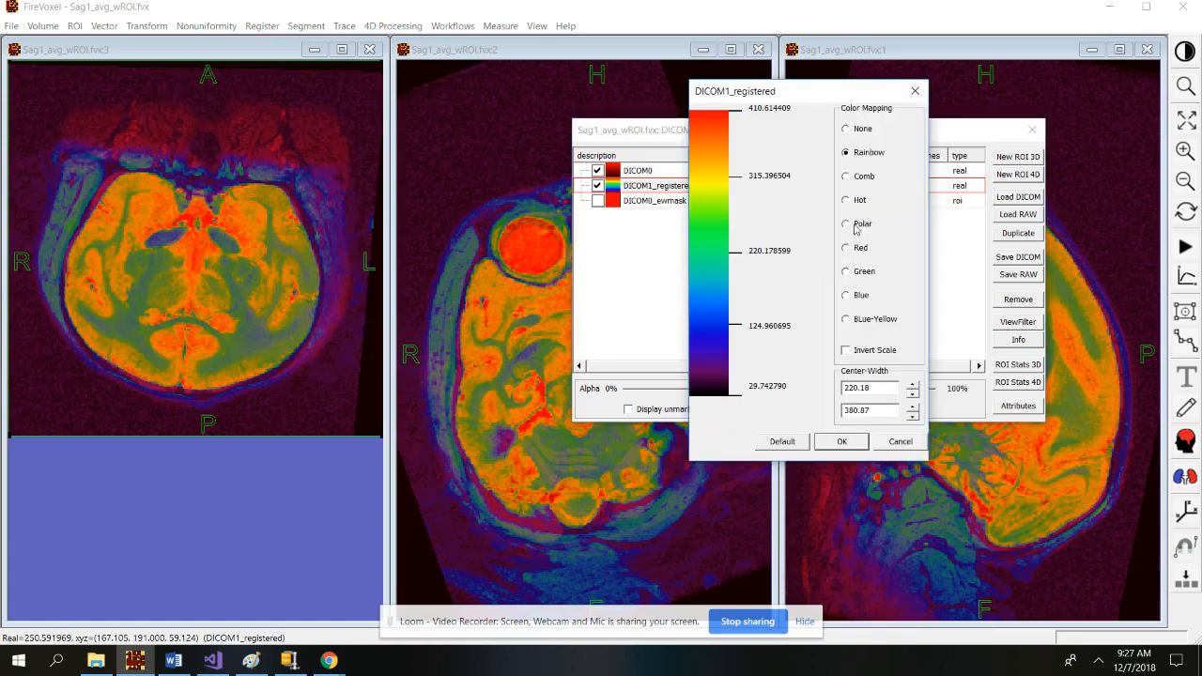
click(847, 272)
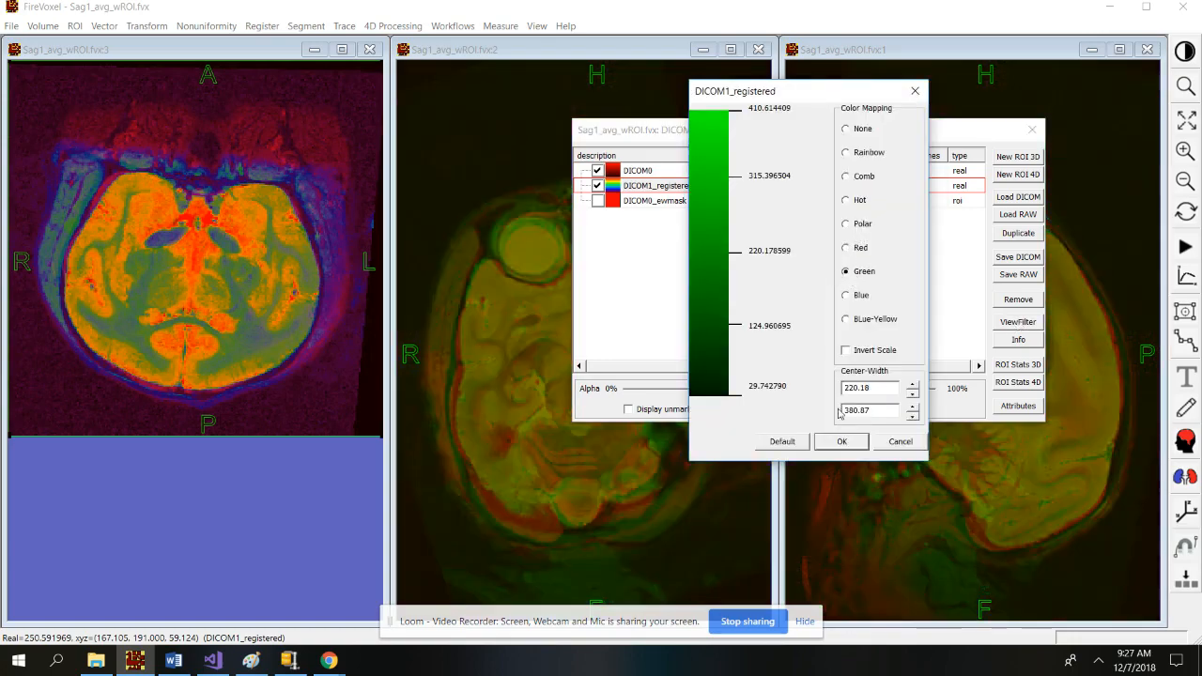
click(842, 442)
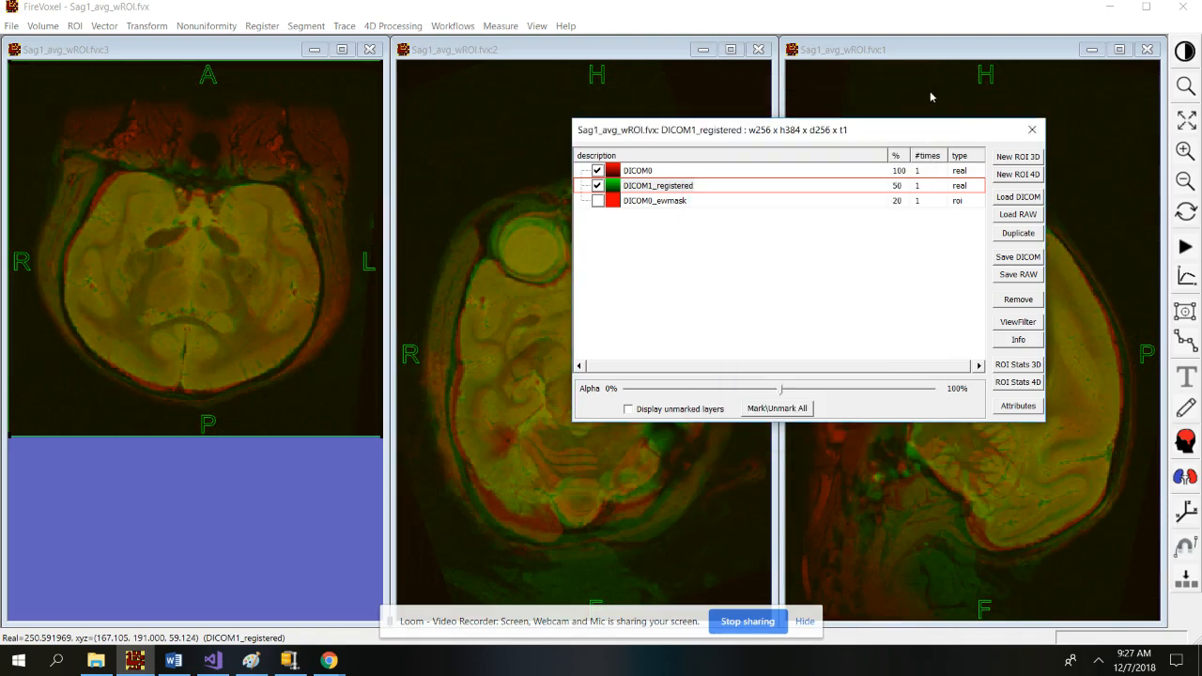
click(1031, 132)
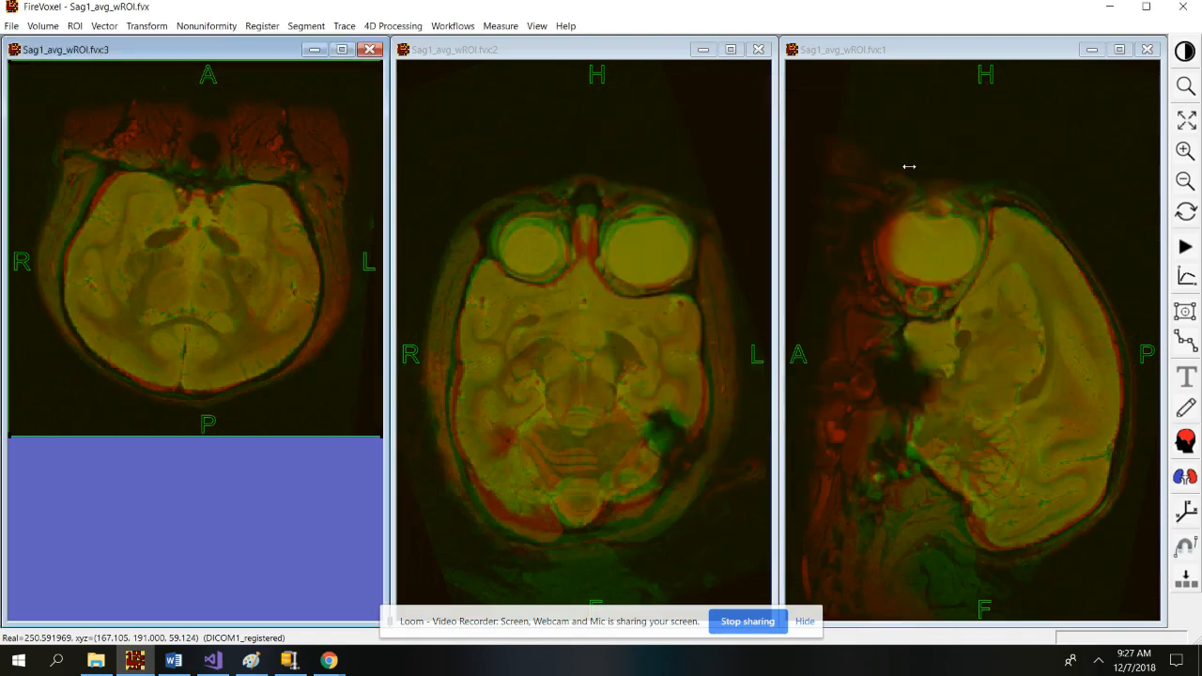
Zoom the axial view into a boxed region of the brain.
click(1186, 86)
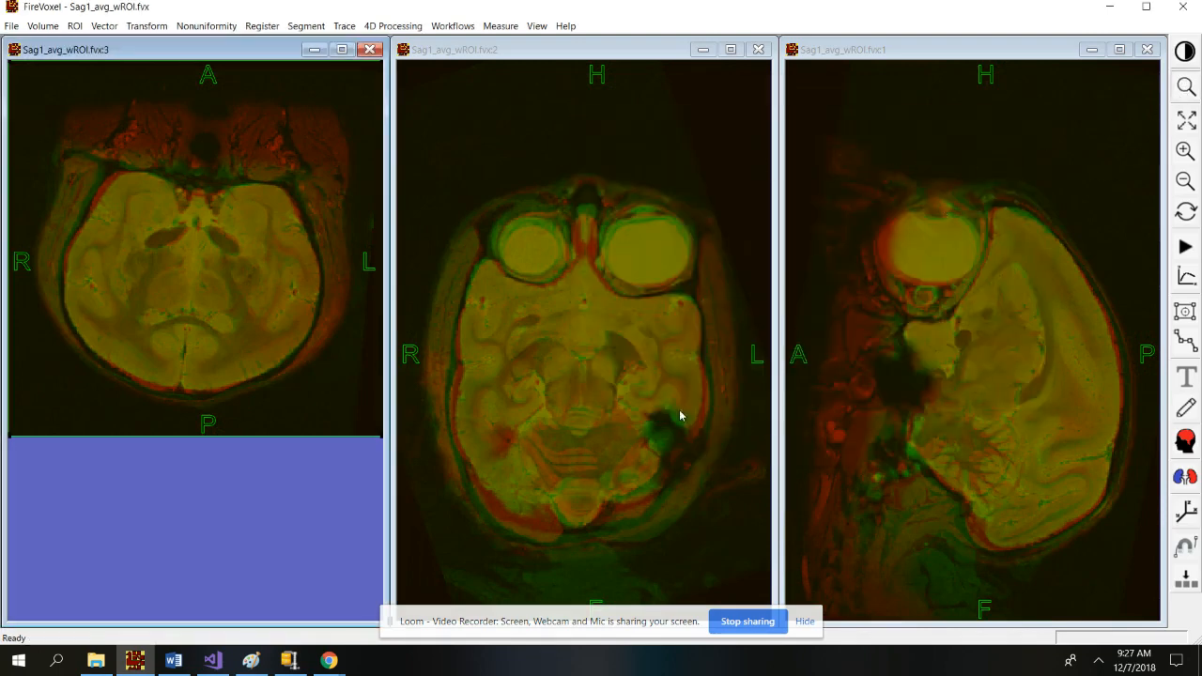
drag(369, 167, 705, 406)
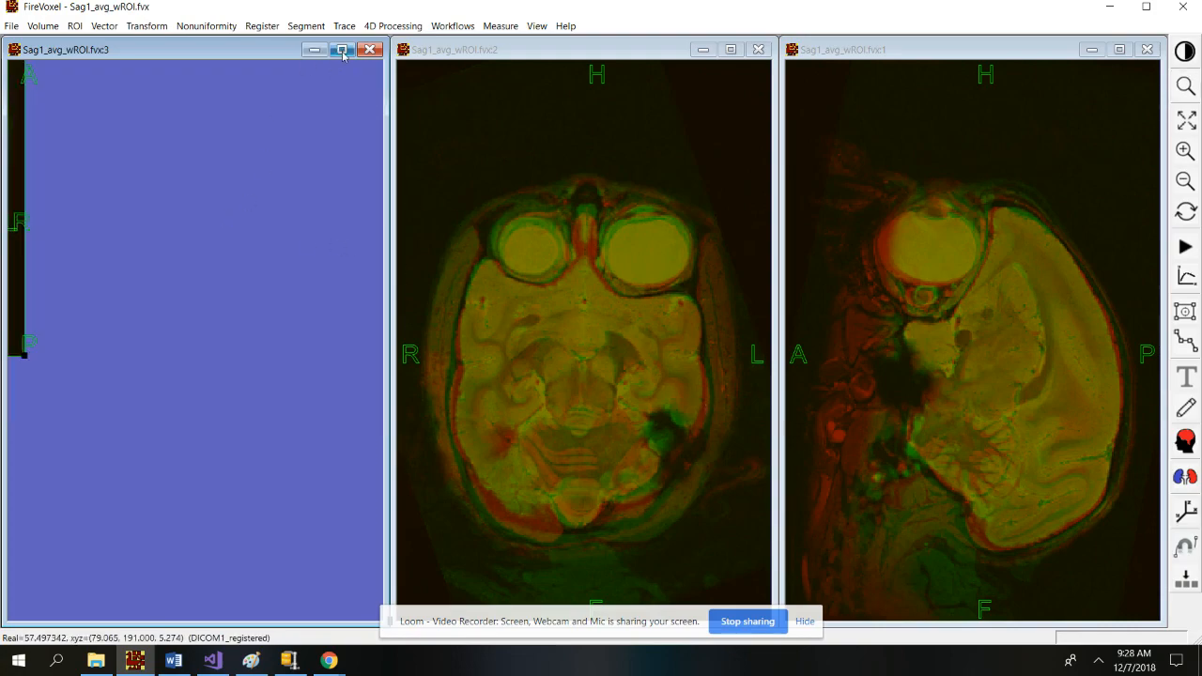
click(1187, 121)
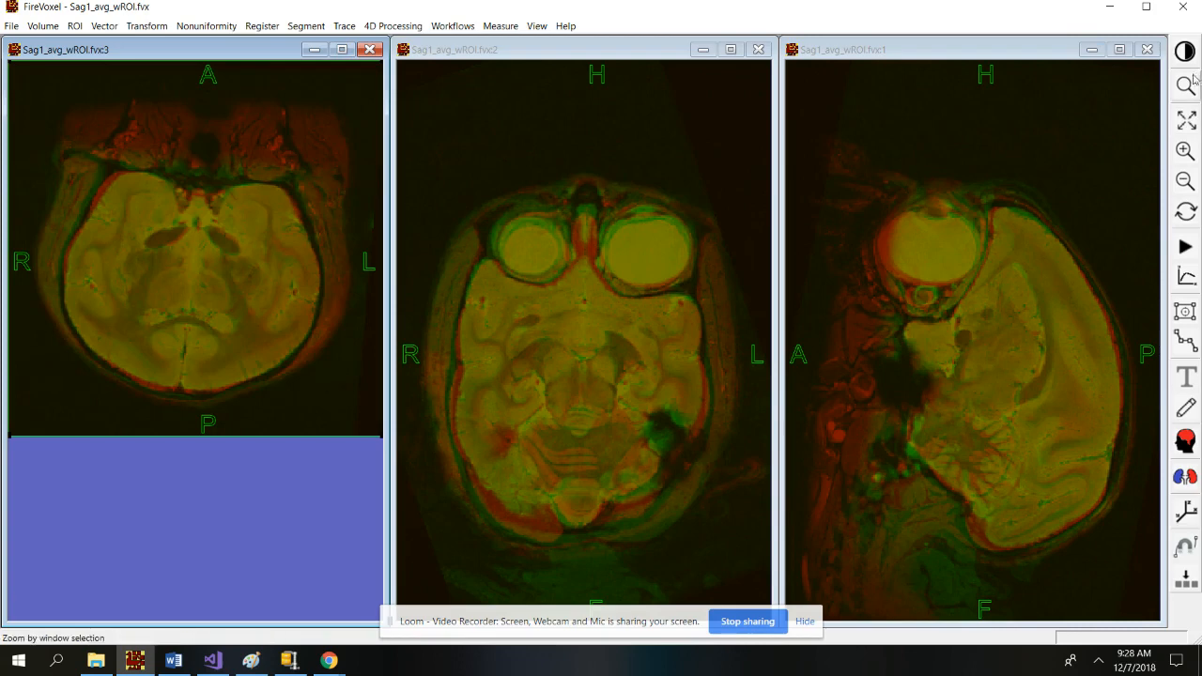
click(1186, 86)
drag(203, 170, 354, 298)
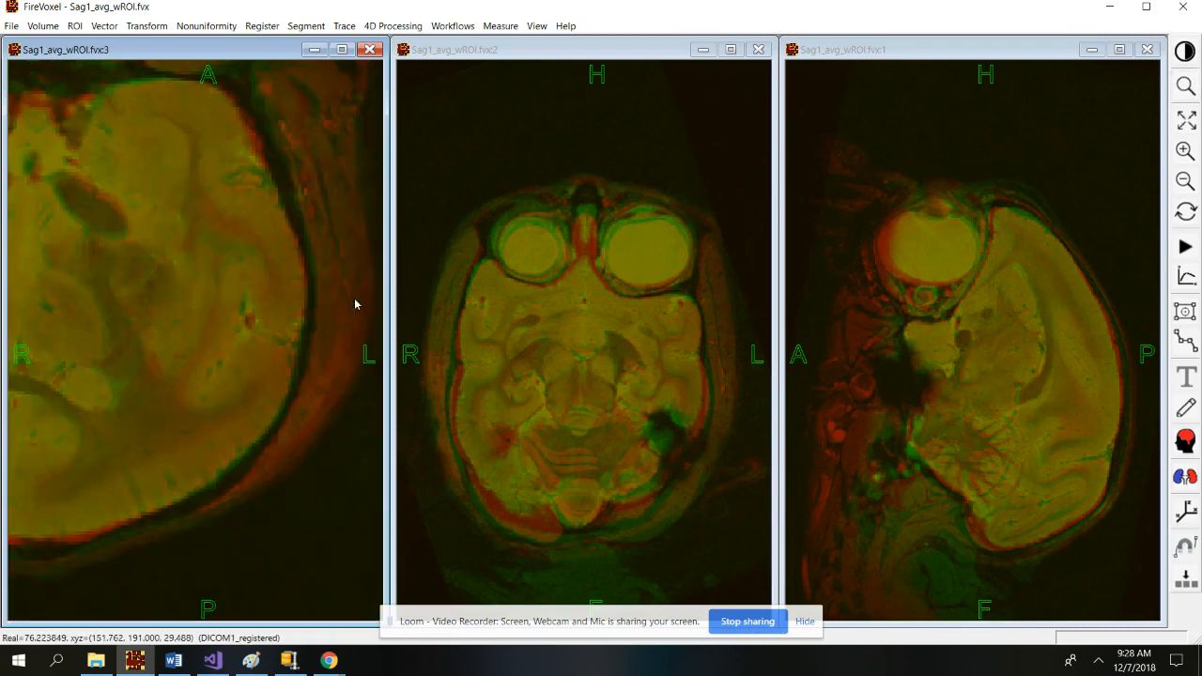
Raise the green DICOM1_registered overlay's opacity to 62%.
right_click(204, 309)
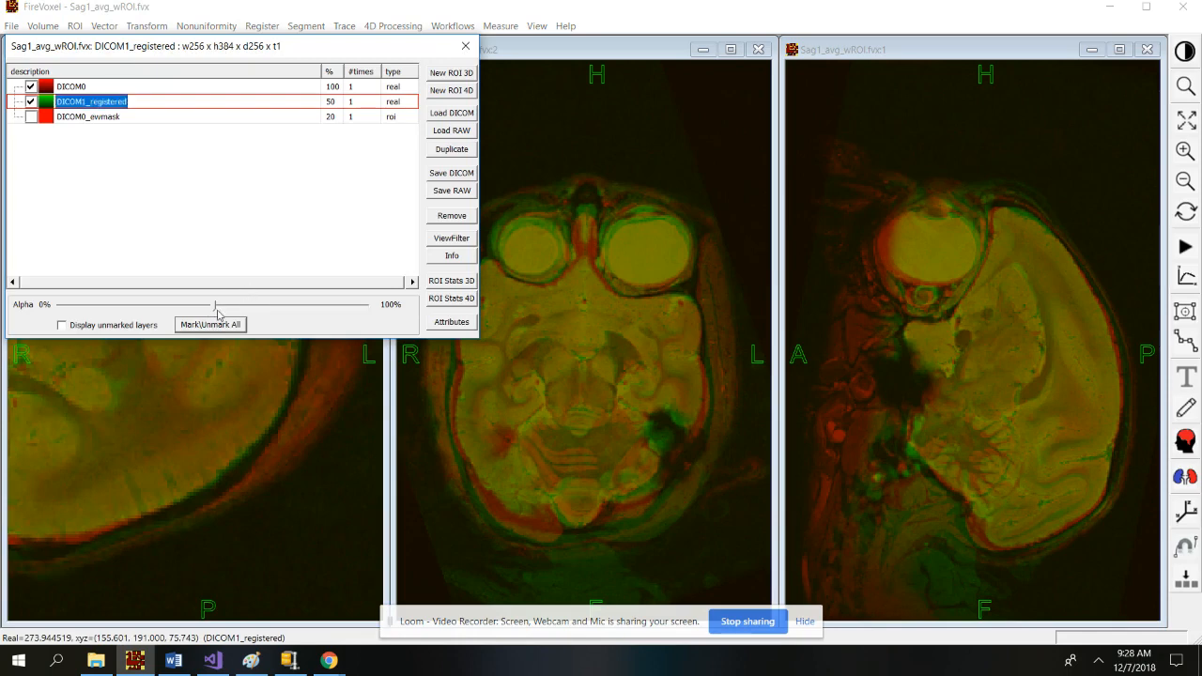
drag(214, 310, 270, 312)
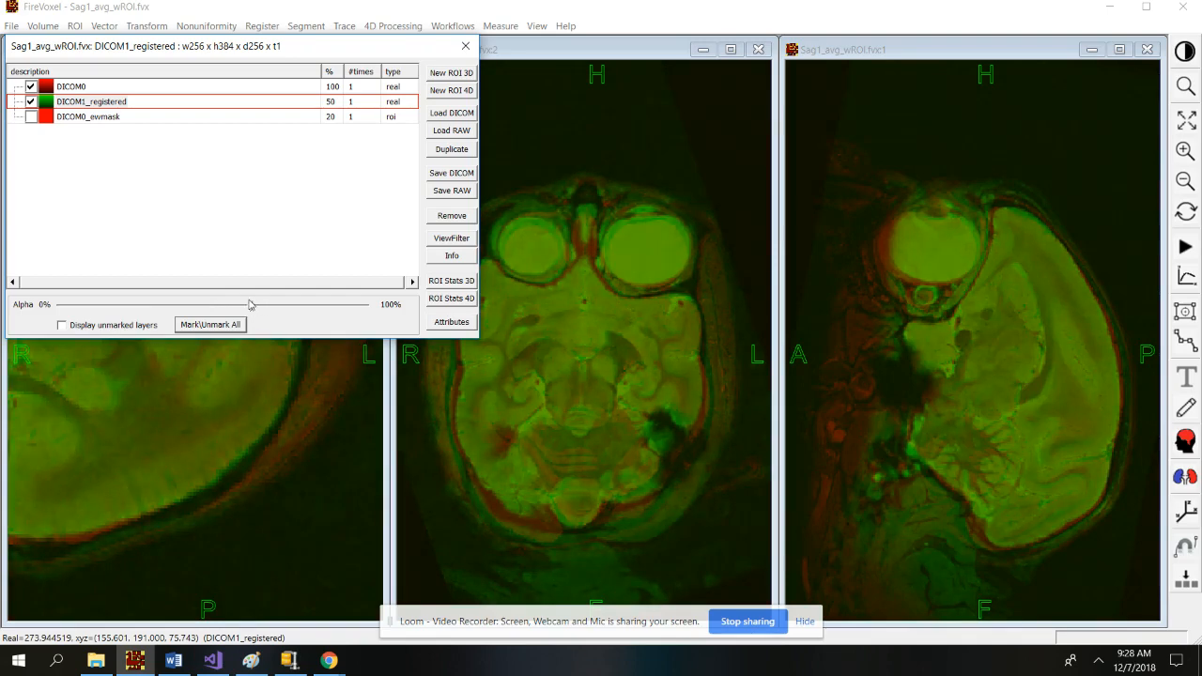
drag(248, 292, 249, 291)
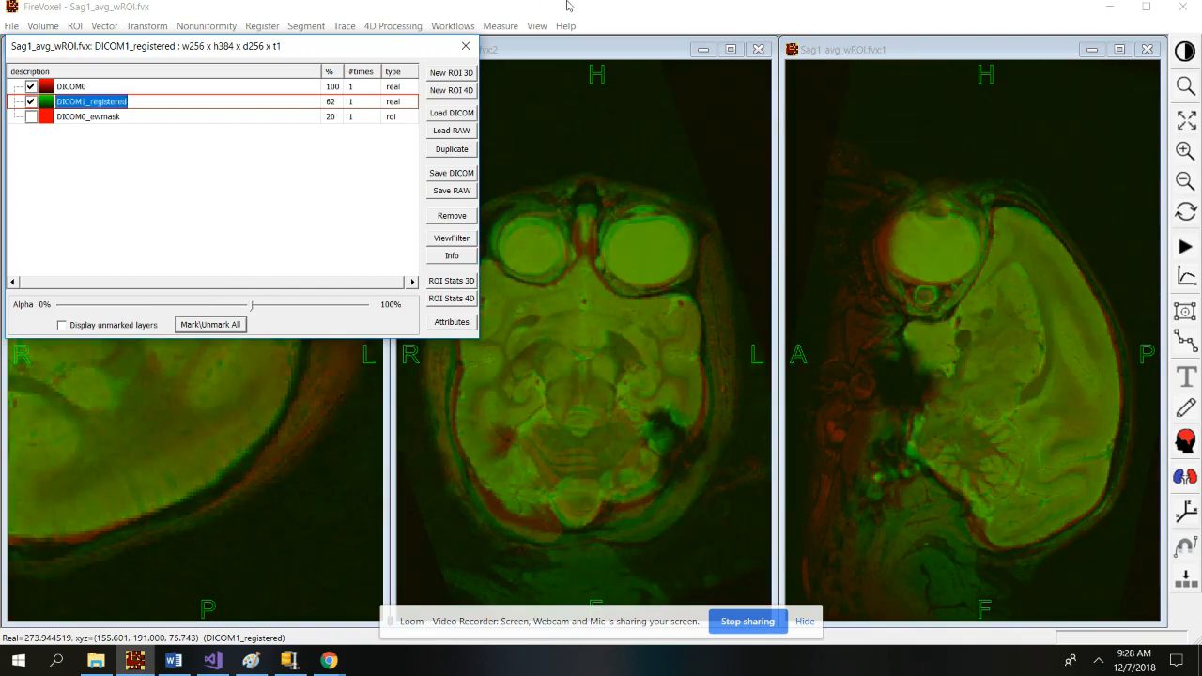